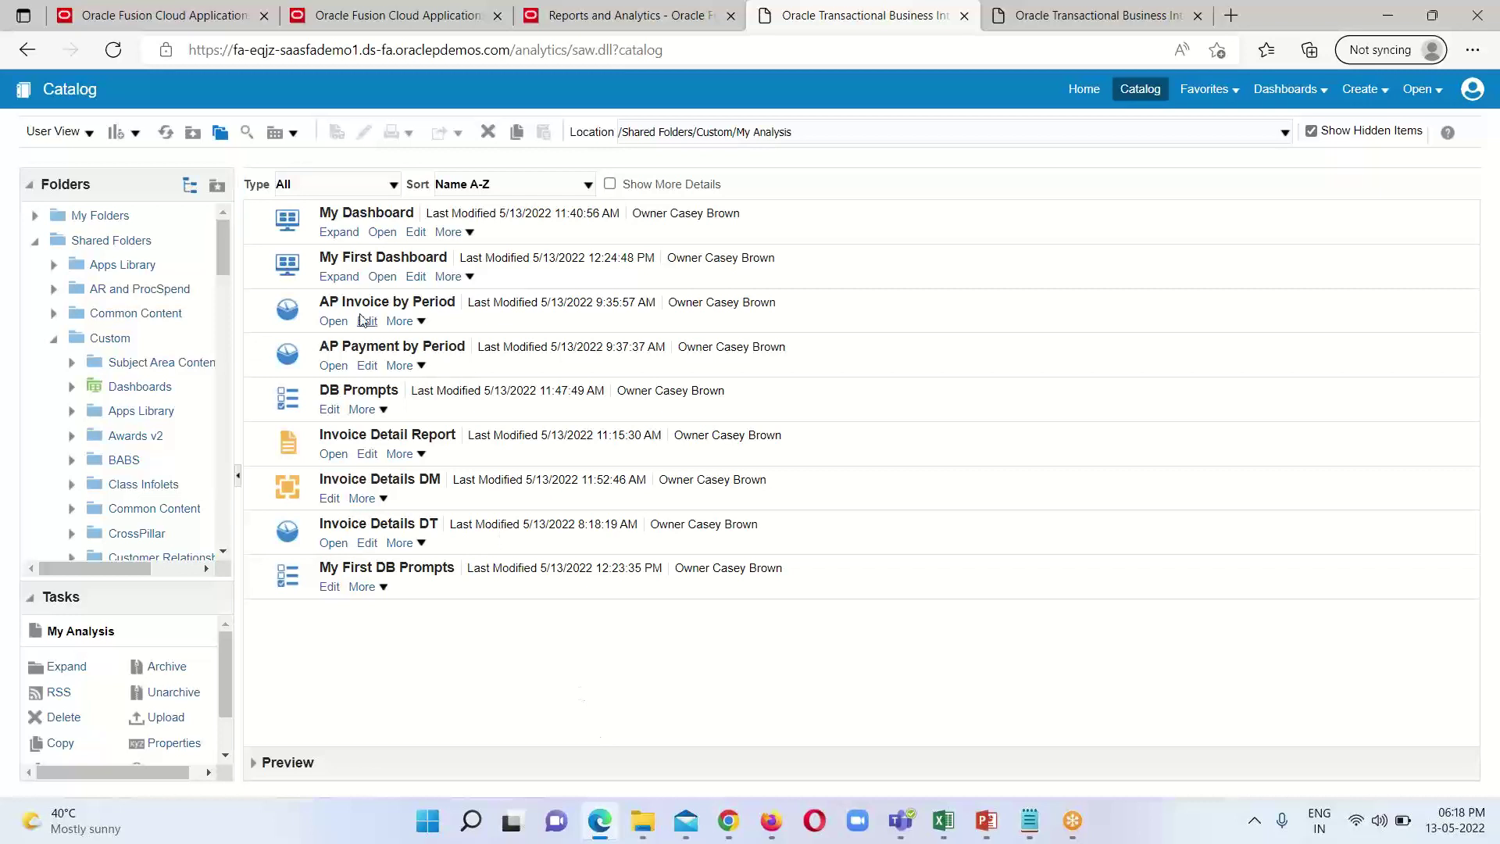
Step: Open My First Dashboard and switch between its AP Invoice By Period and AP Payment By Period pages
{"action": "left_click", "coordinate": [382, 278]}
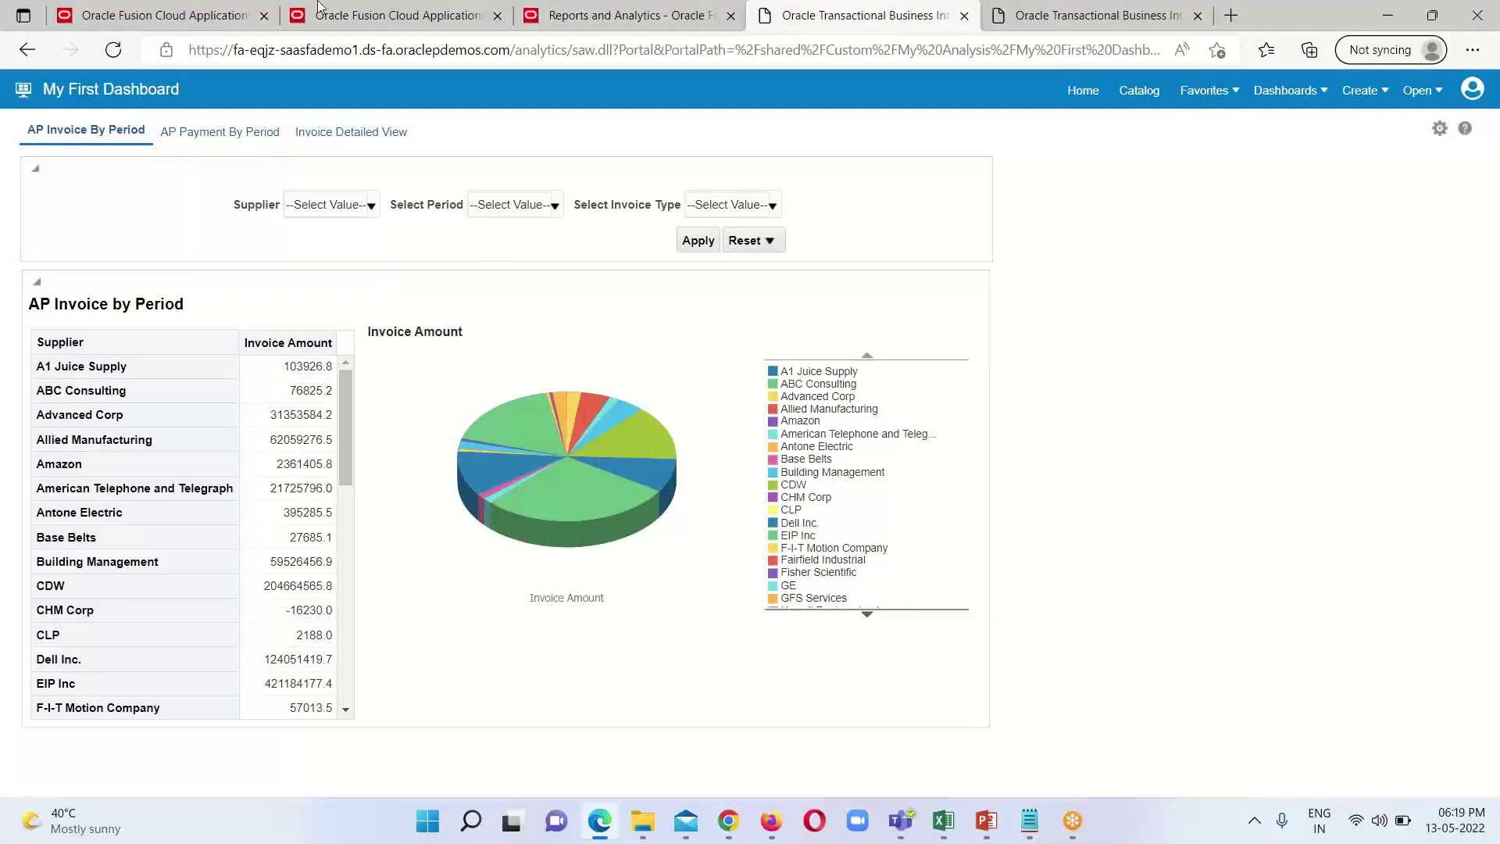
{"action": "left_click", "coordinate": [224, 137]}
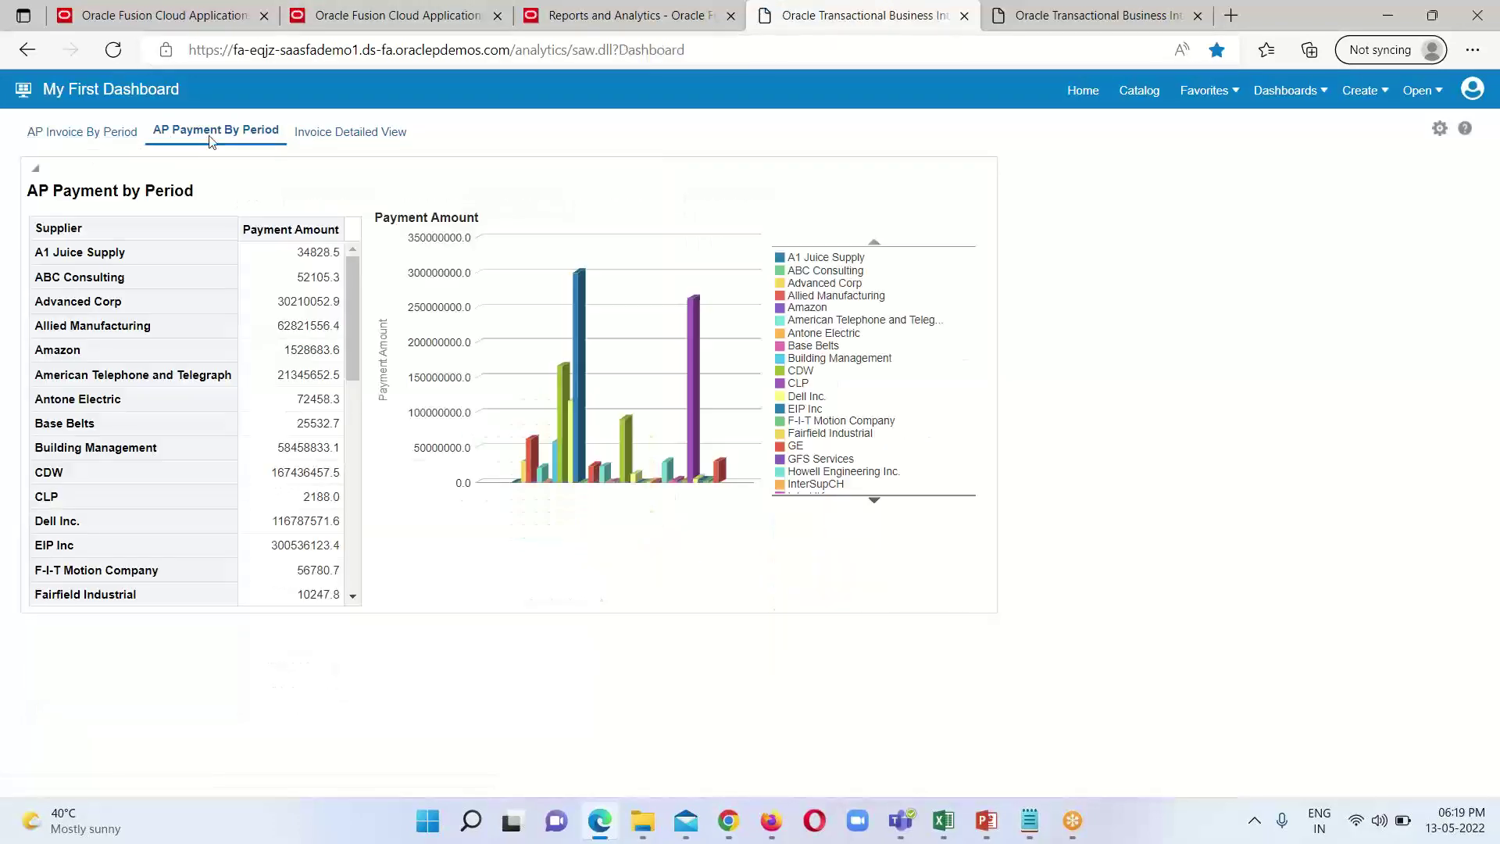
{"action": "left_click", "coordinate": [114, 139]}
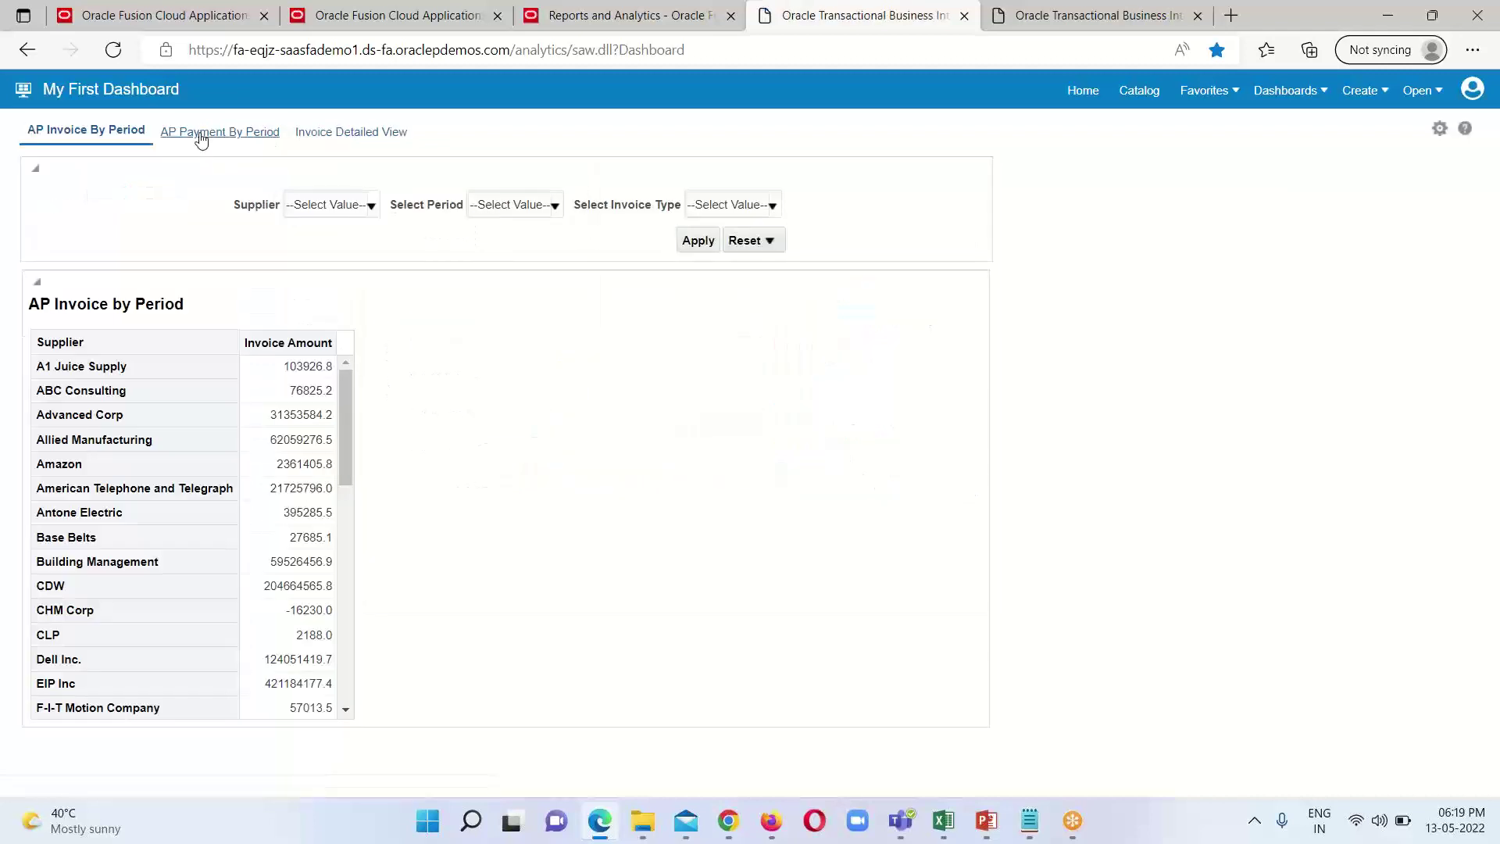
{"action": "left_click", "coordinate": [201, 138]}
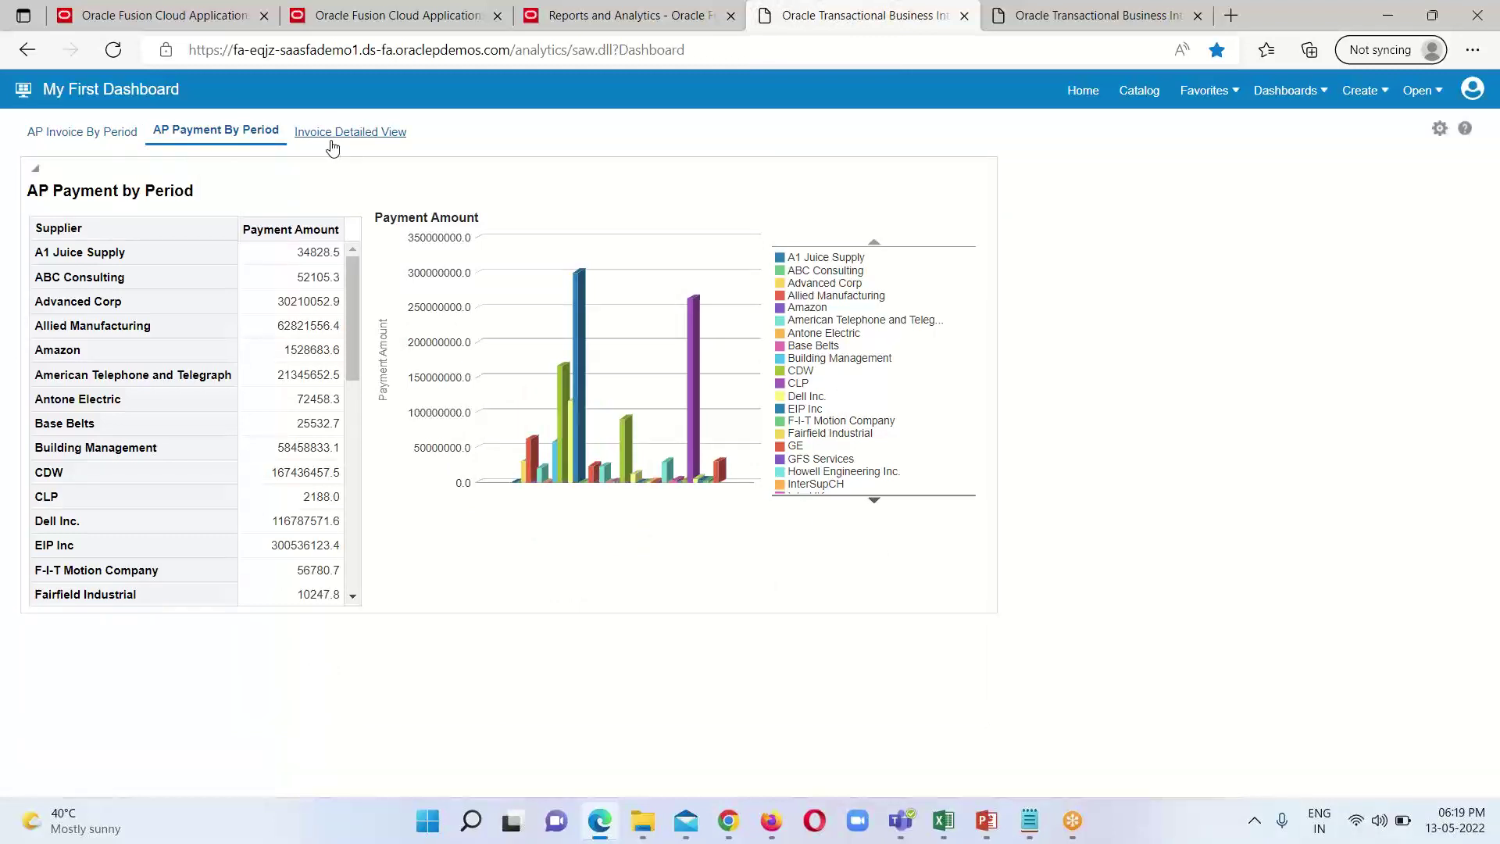
{"action": "left_click", "coordinate": [98, 147]}
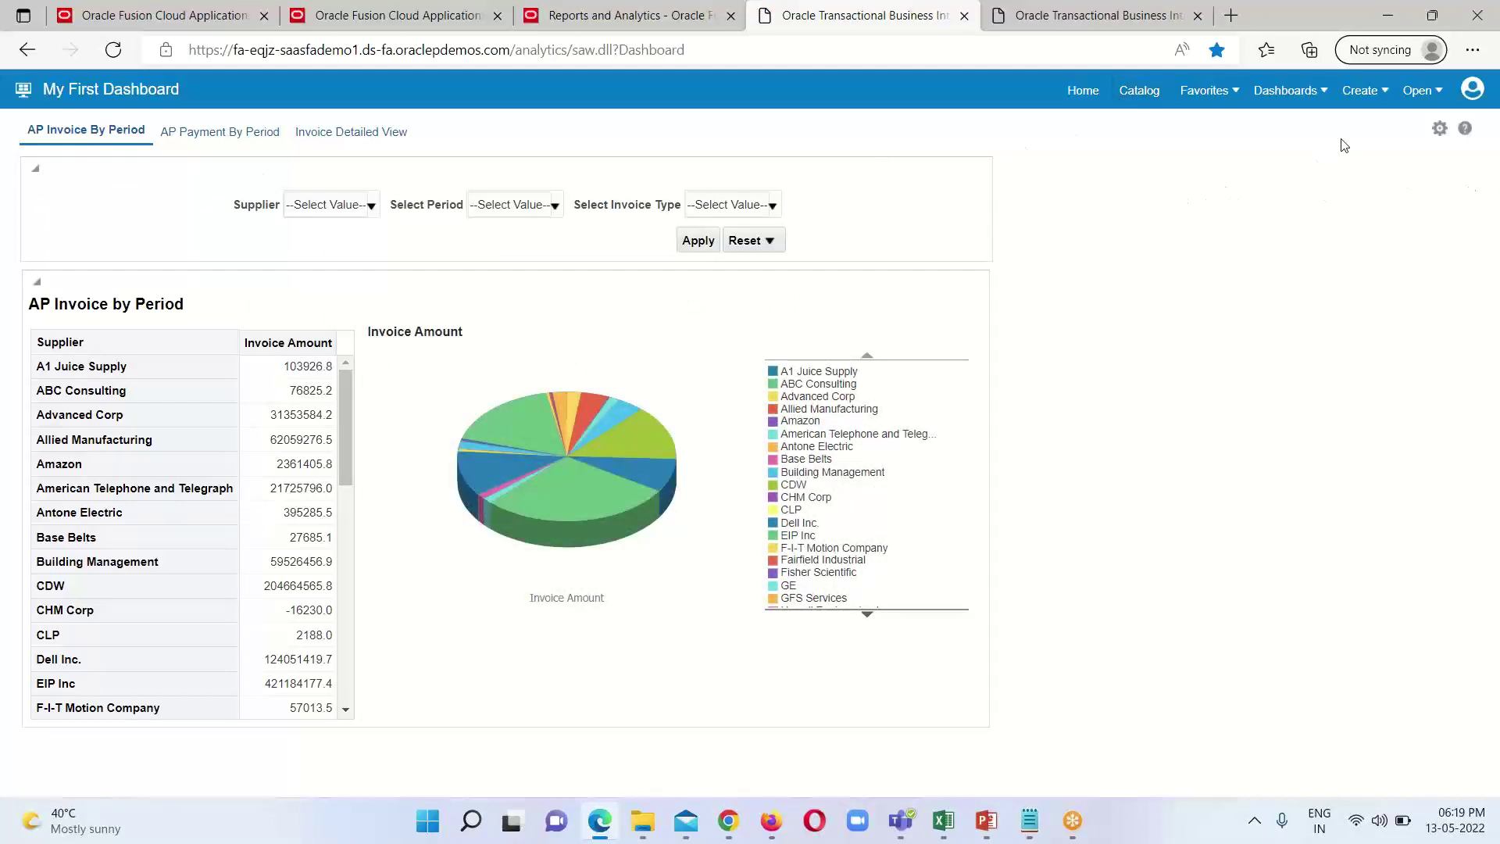
Step: Bring up the Create menu of new object types such as Analysis, Dashboard, Report and Data Model
{"action": "left_click", "coordinate": [1387, 94]}
{"action": "left_click", "coordinate": [1375, 92]}
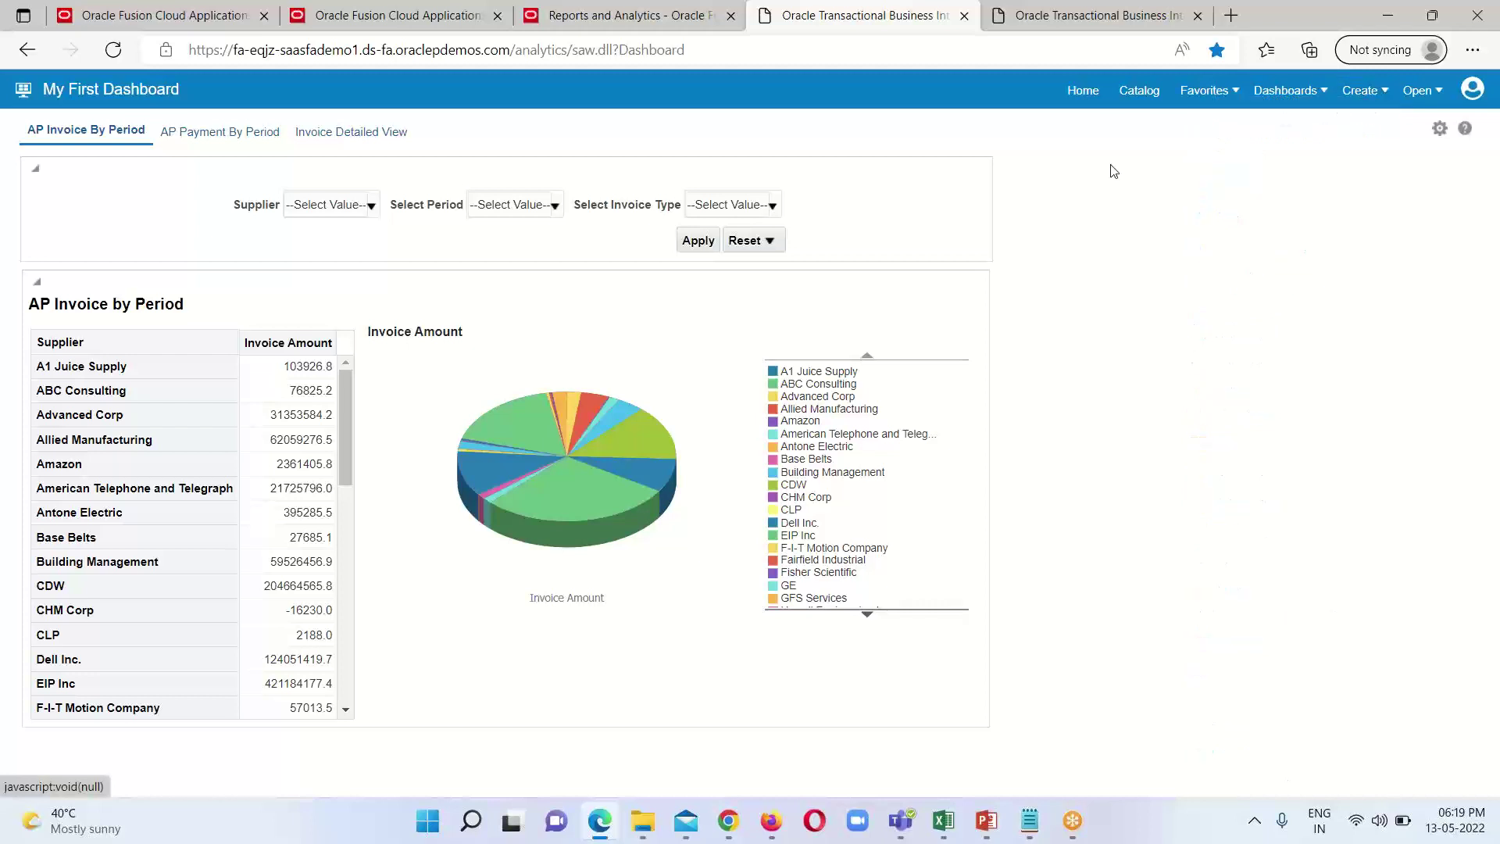
{"action": "left_click", "coordinate": [1382, 94]}
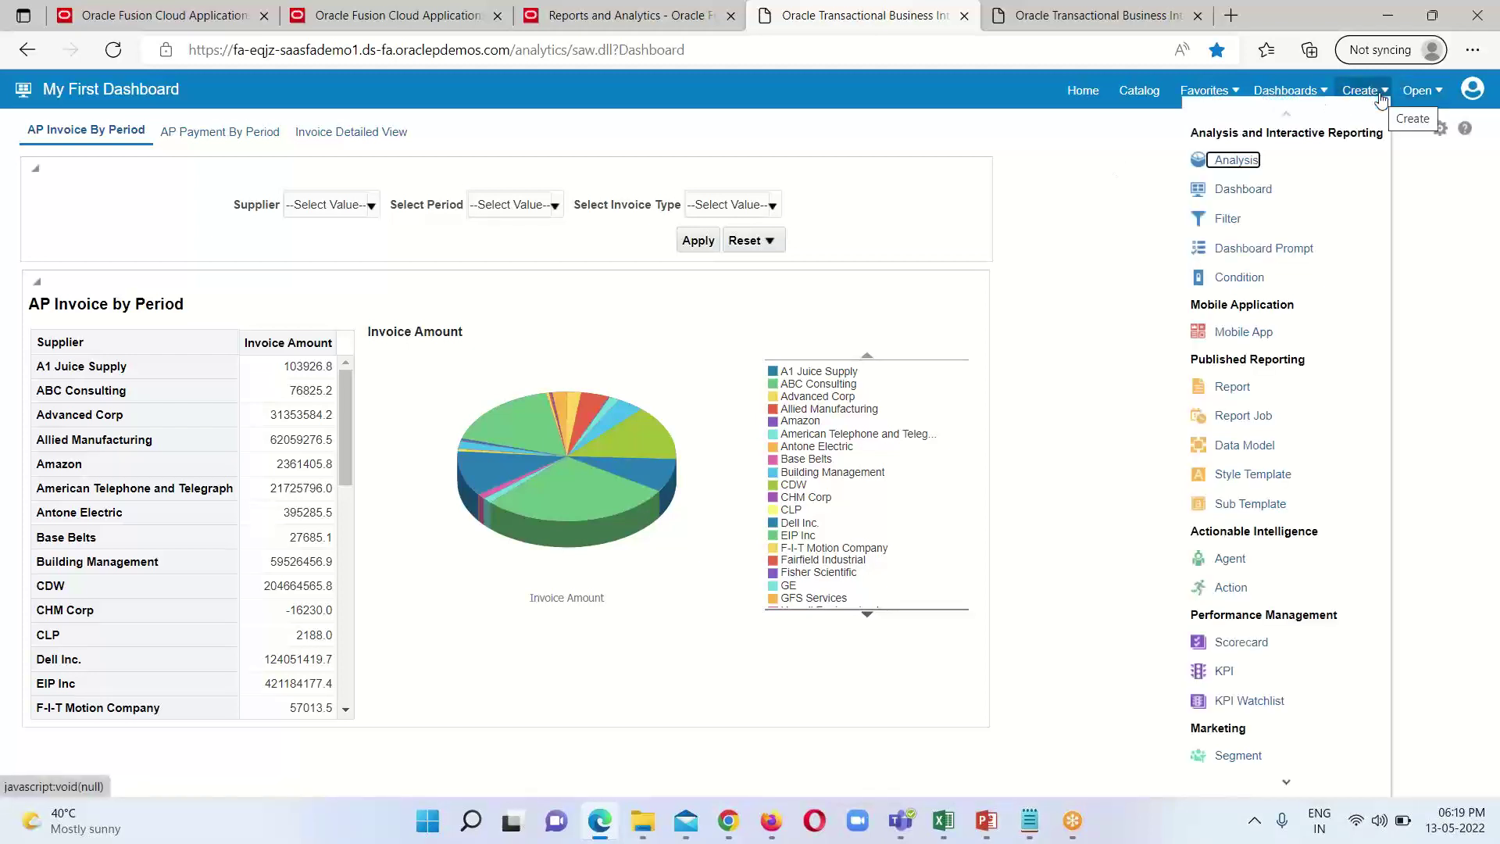
Step: Start a new untitled data model and show the New Data Set type list
{"action": "left_click", "coordinate": [1245, 447]}
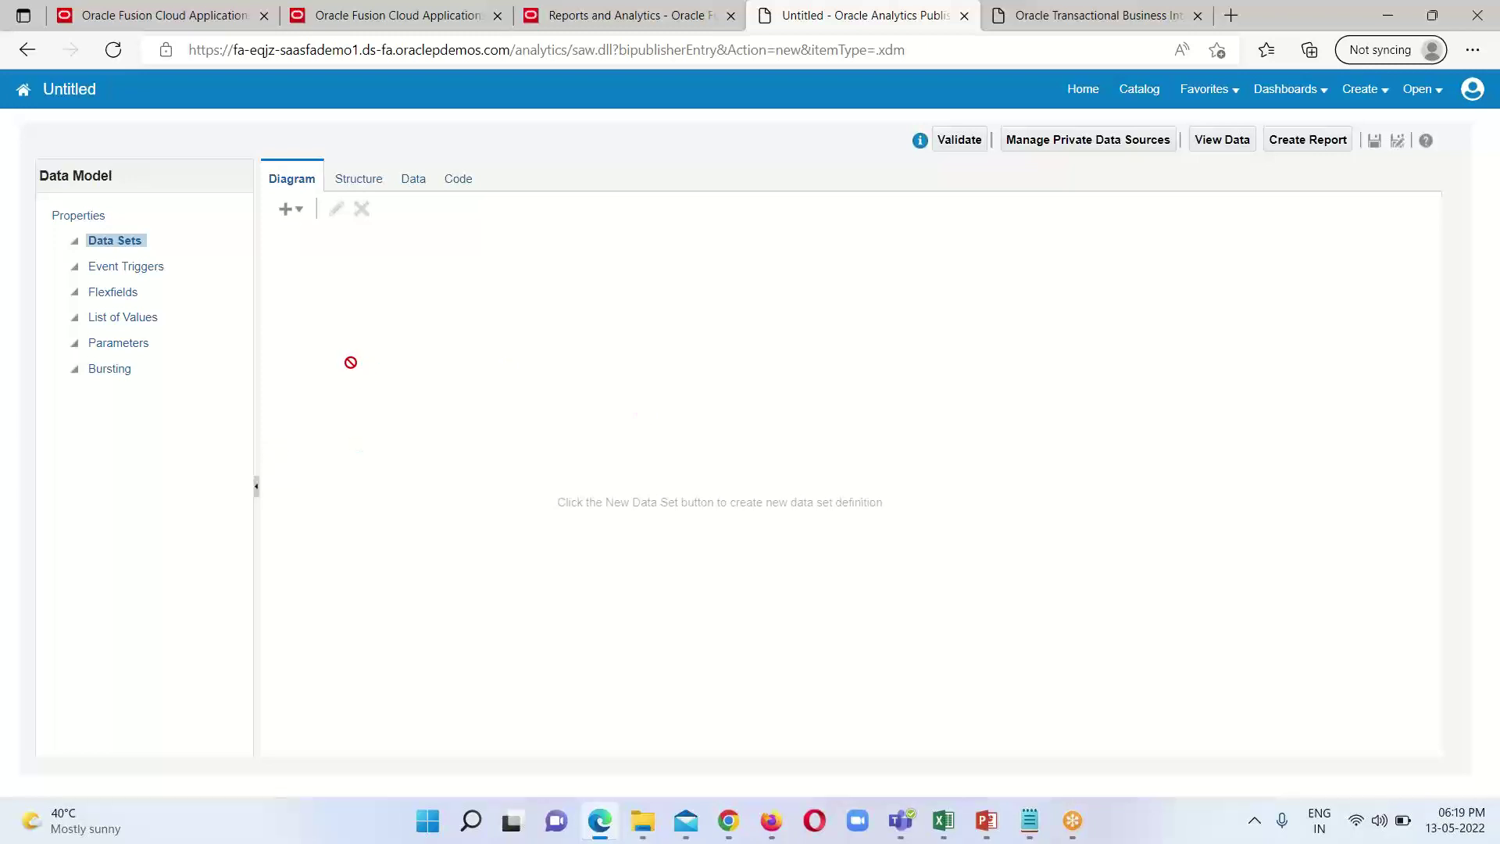
{"action": "left_click", "coordinate": [301, 216]}
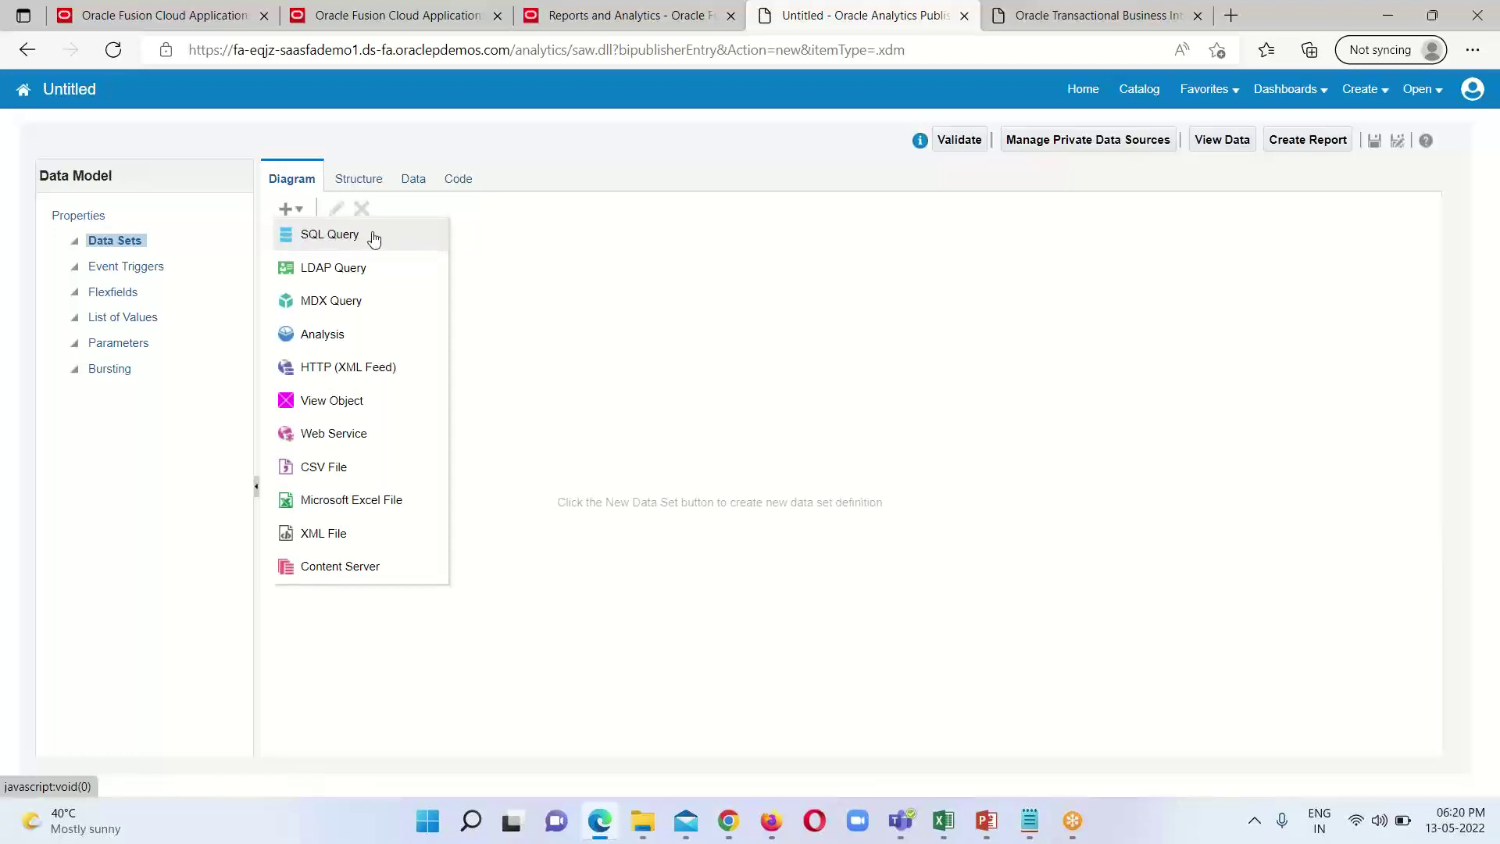
Step: Add a SQL Query data set named 'Invoice Detail Query' using the ApplicationDB_FSCM data source
{"action": "left_click", "coordinate": [324, 242]}
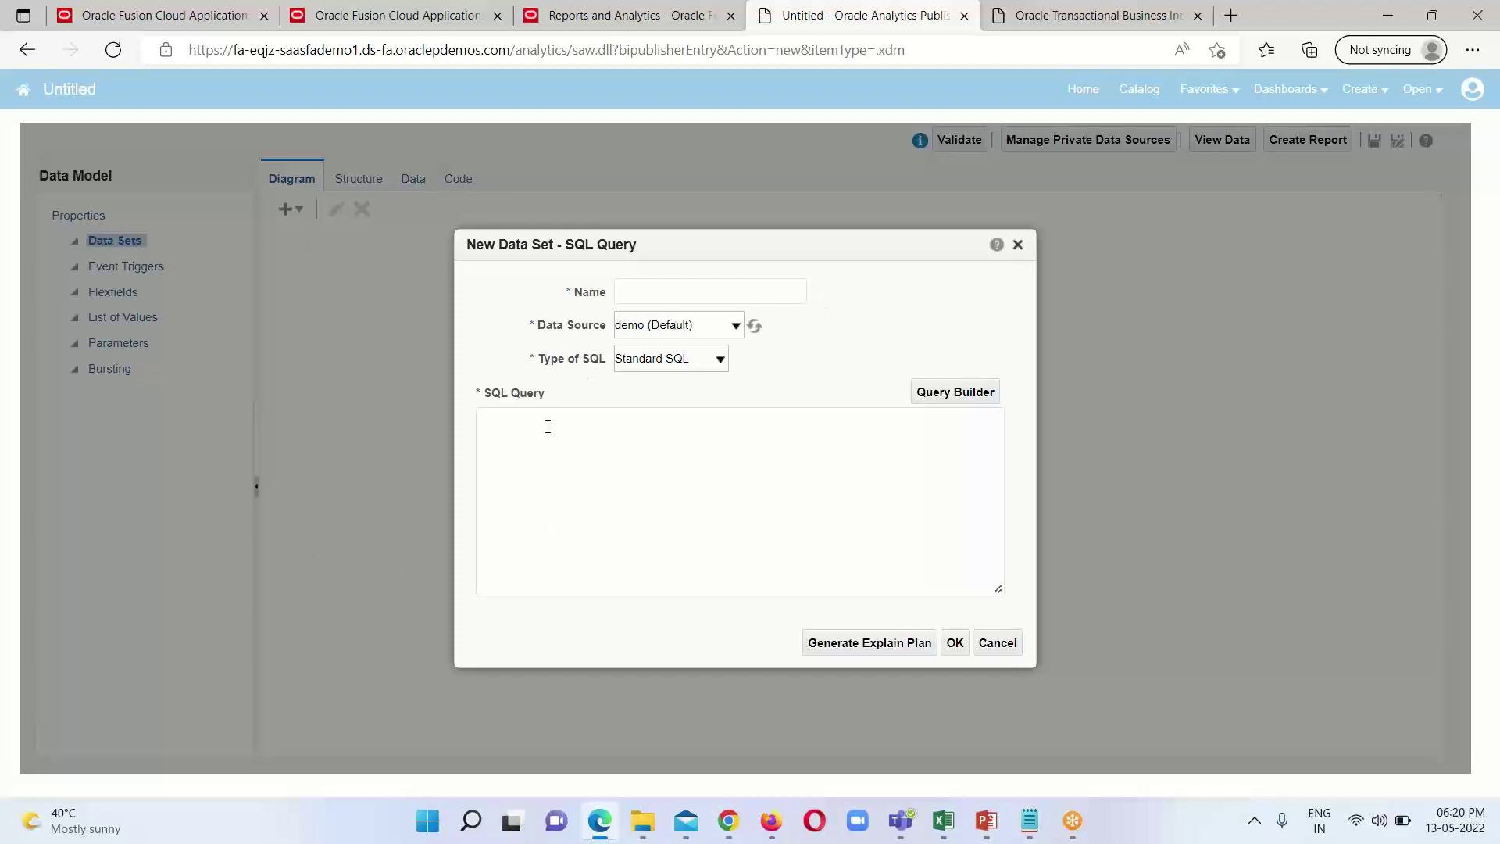
{"action": "left_click", "coordinate": [691, 287]}
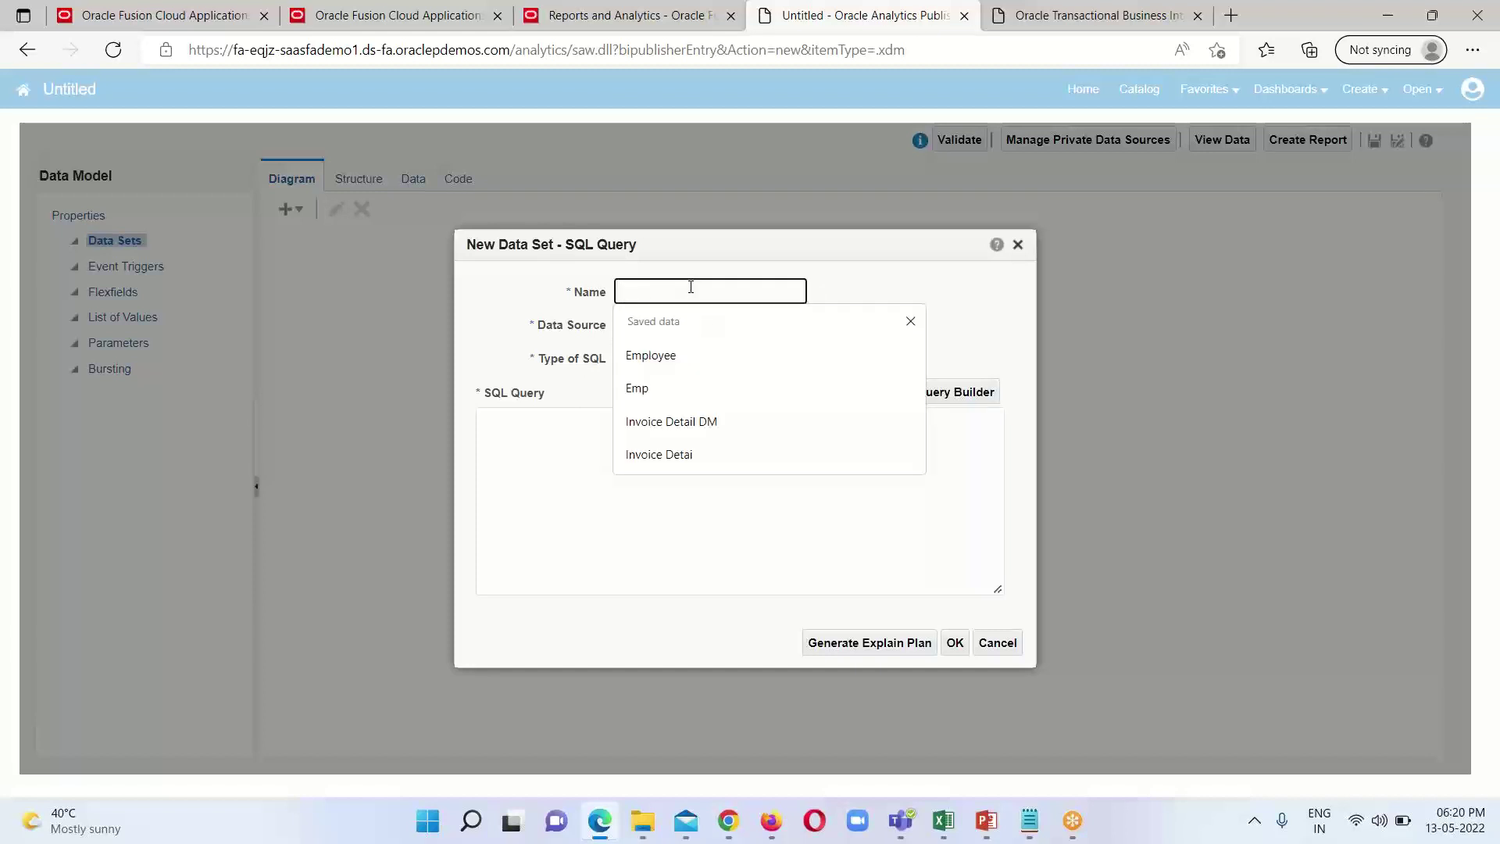
{"action": "type", "text": "I"}
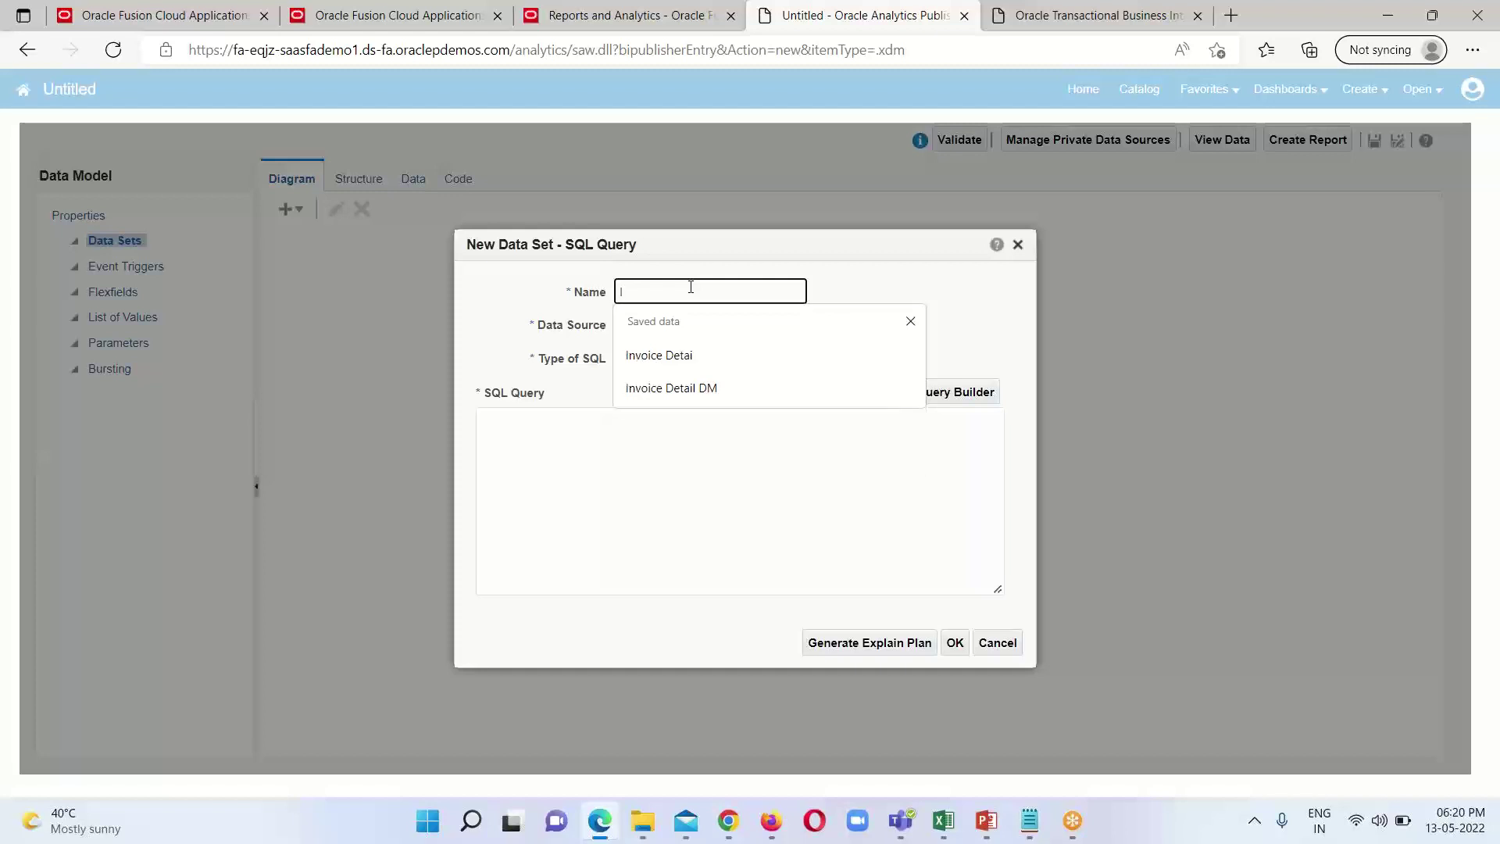
{"action": "type", "text": "nvoice Detail"}
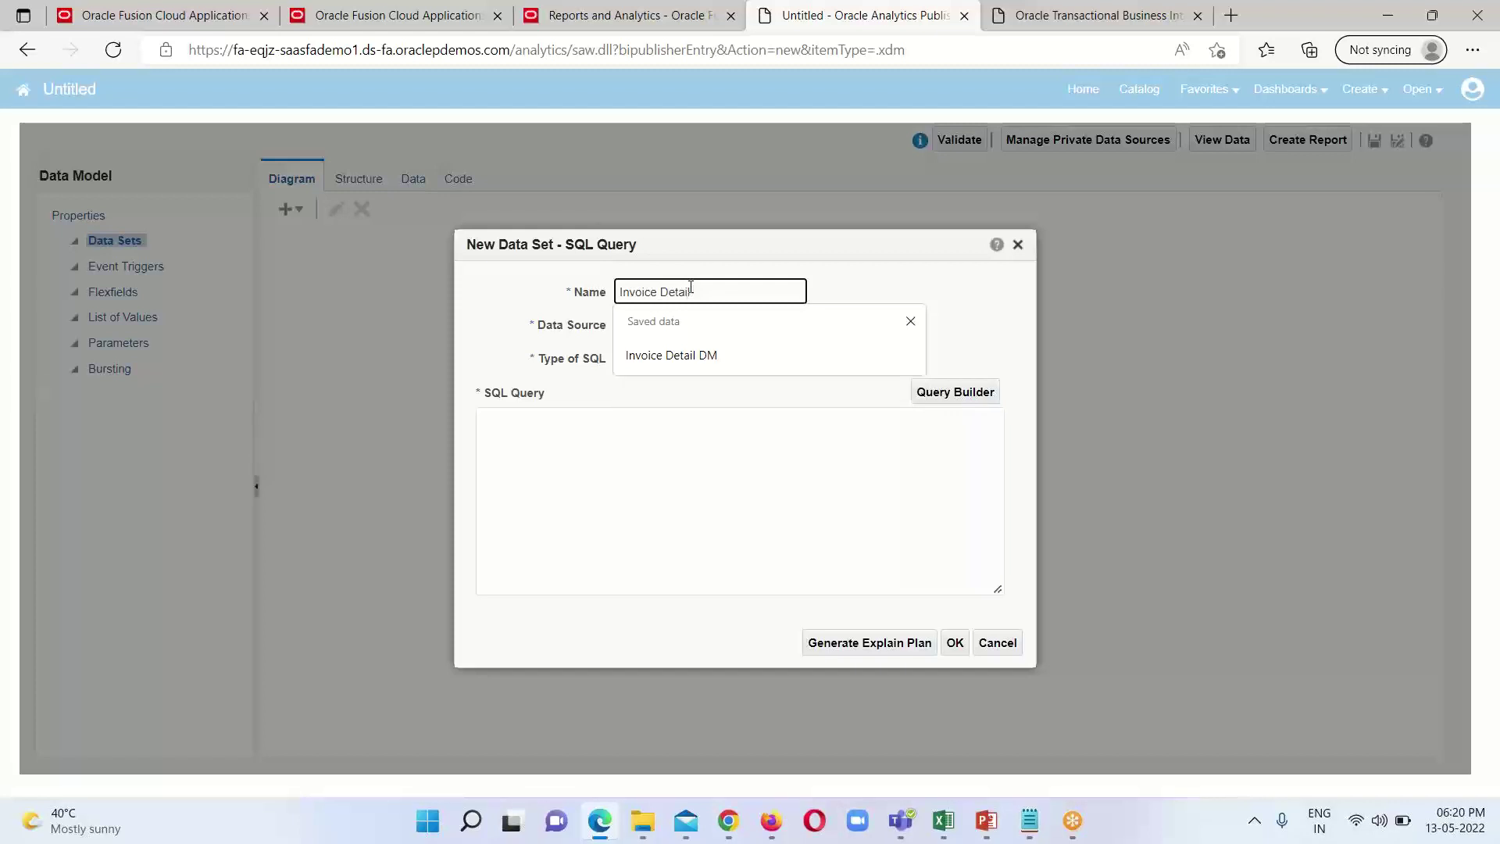
{"action": "type", "text": " Query"}
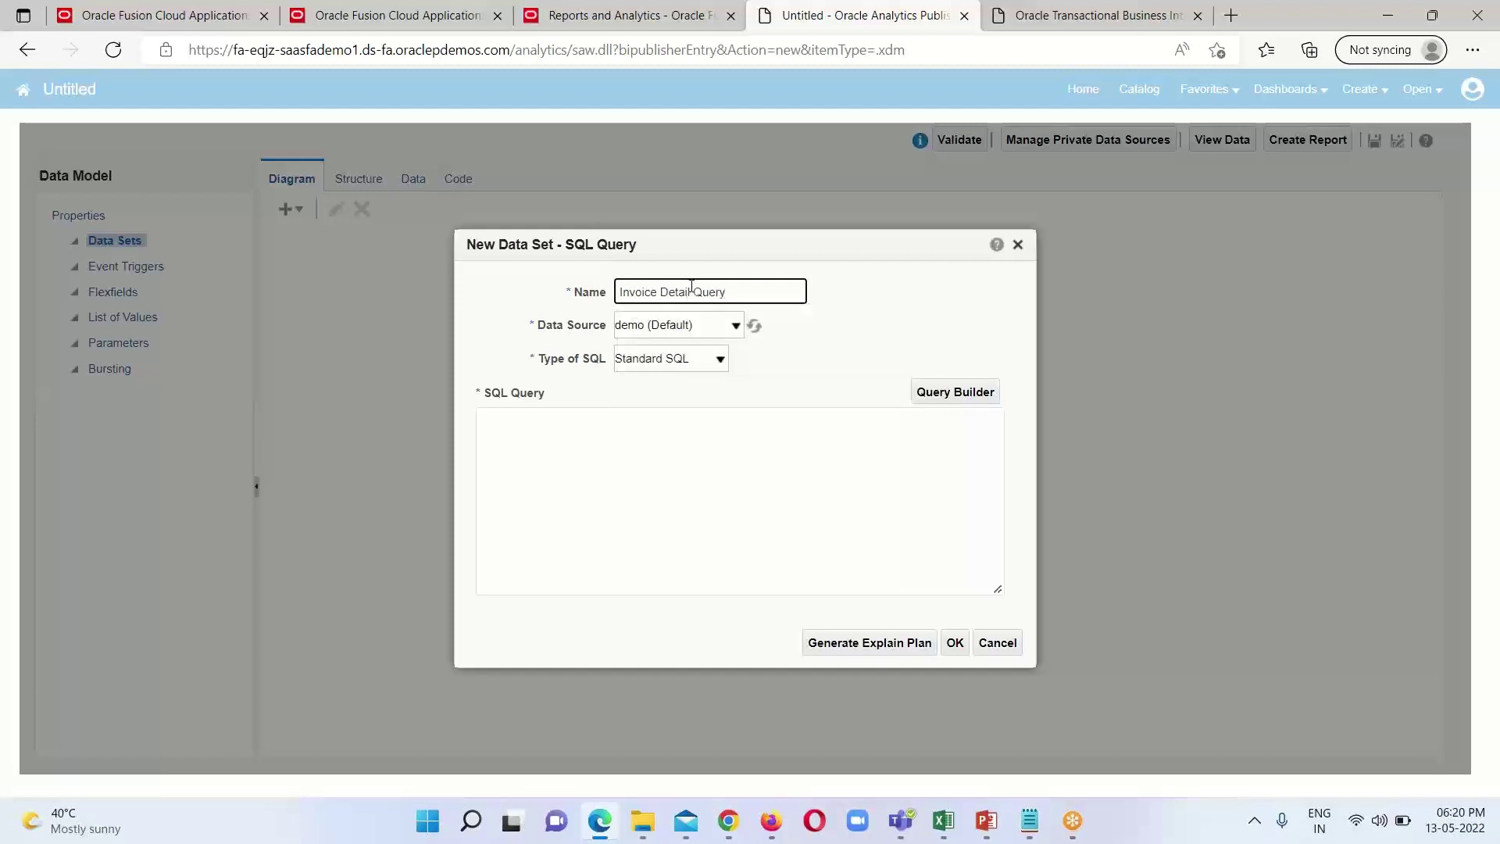
{"action": "left_click", "coordinate": [735, 326]}
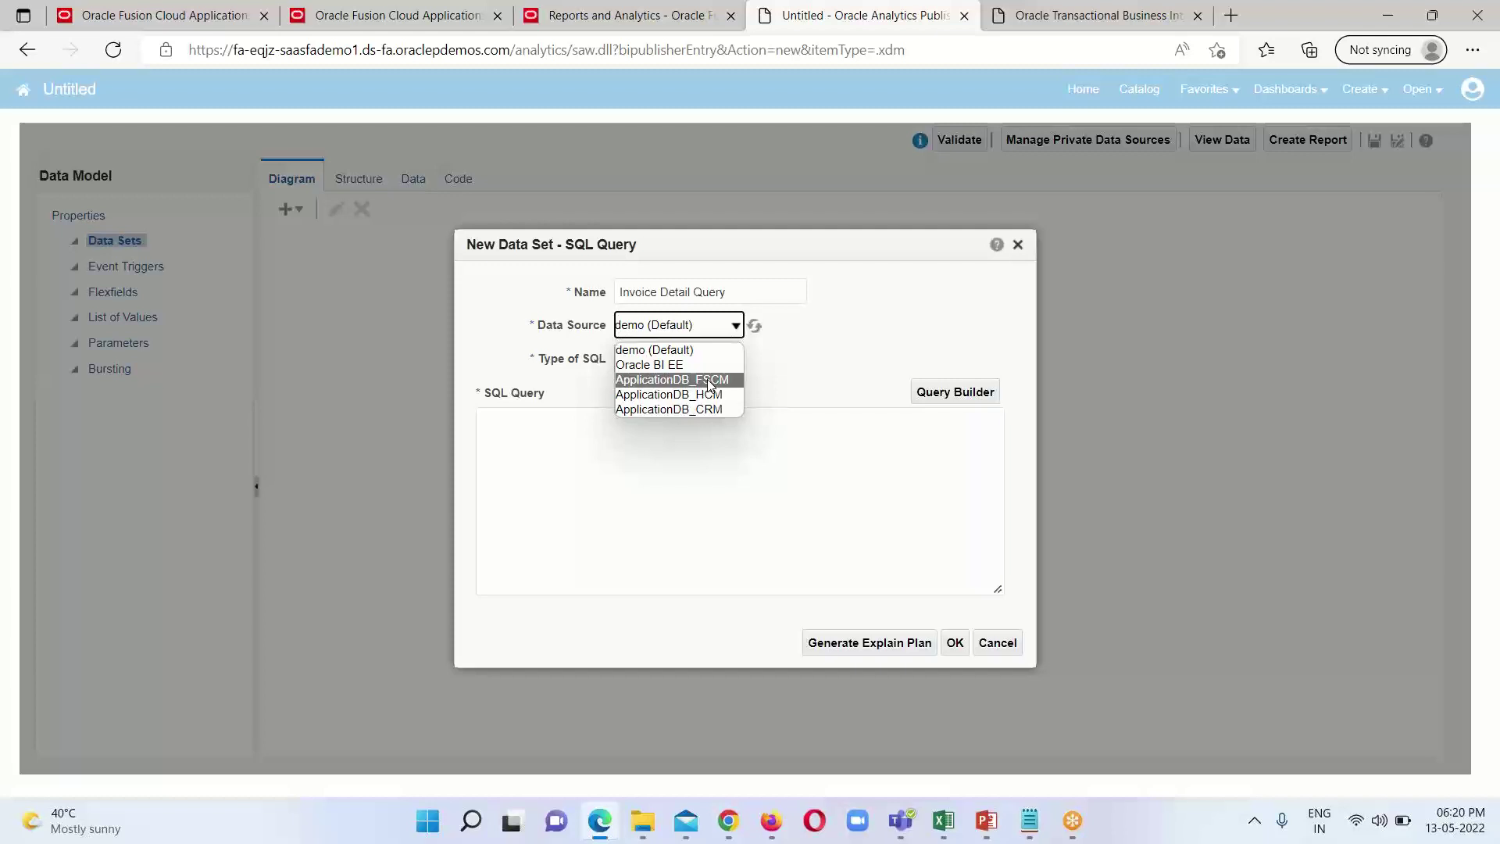
{"action": "left_click", "coordinate": [710, 381]}
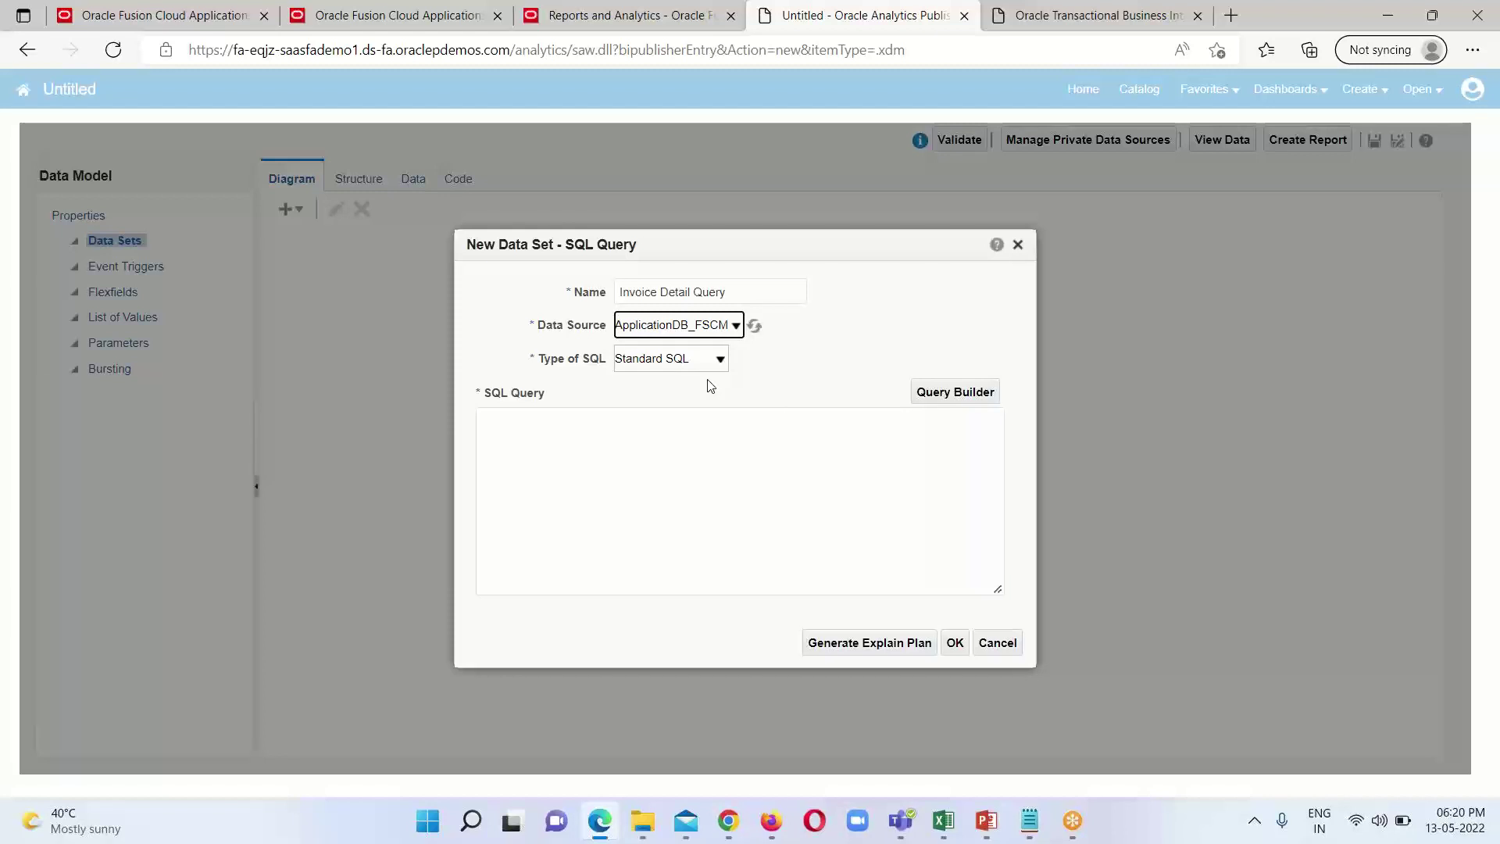
Step: Try typing the select query by hand, then erase the misspelled text, leaving the SQL box empty
{"action": "left_click", "coordinate": [542, 424]}
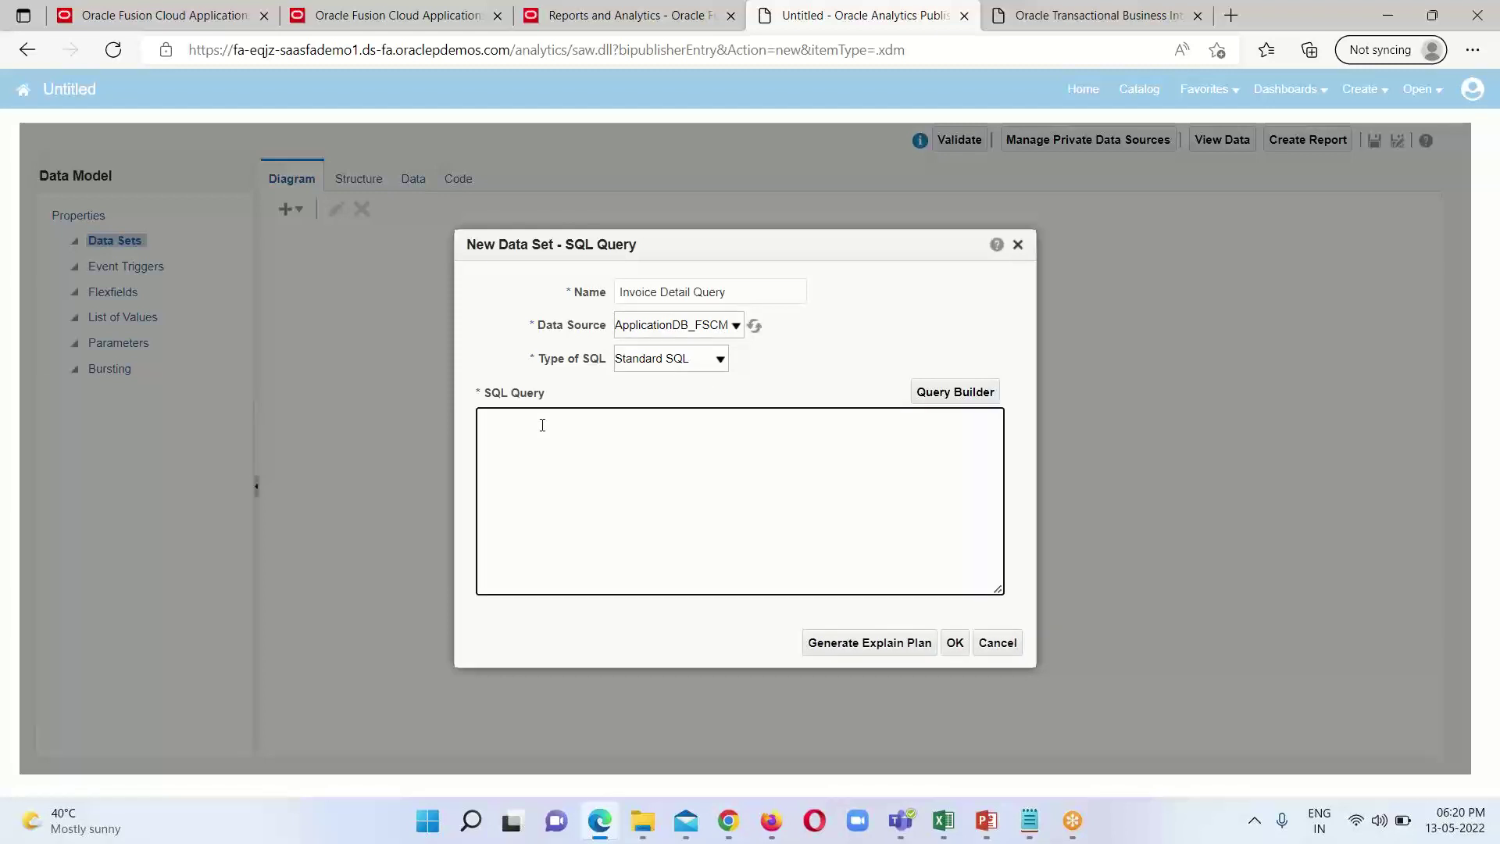
{"action": "type", "text": "s"}
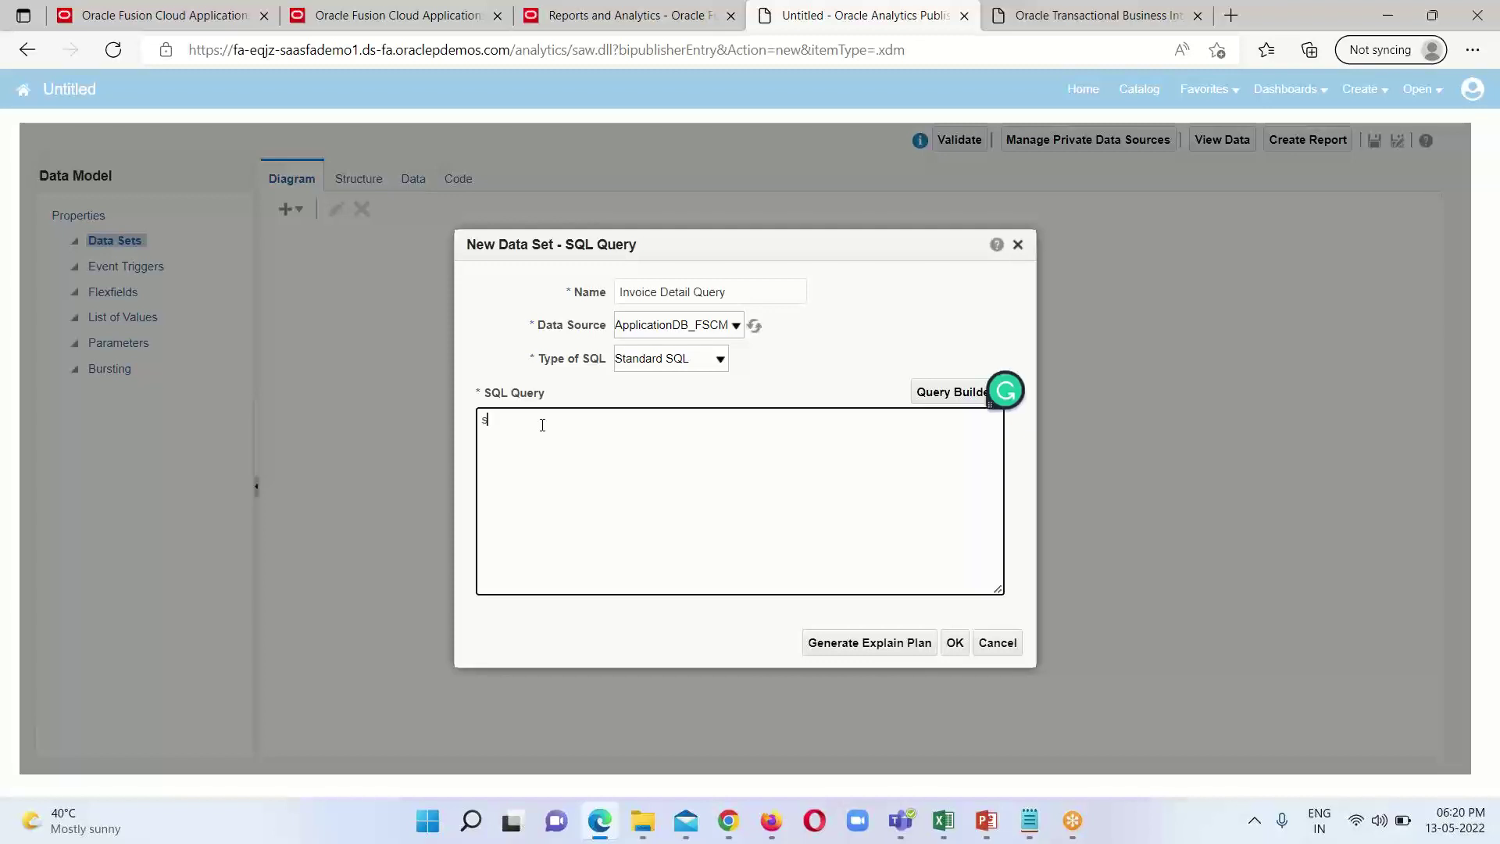
{"action": "type", "text": "elec"}
{"action": "key", "text": "BackSpace"}
{"action": "type", "text": "ect"}
{"action": "key", "text": "BackSpace"}
{"action": "key", "text": "BackSpace"}
{"action": "key", "text": "BackSpace"}
{"action": "key", "text": "BackSpace"}
{"action": "type", "text": "ect inoice"}
{"action": "key", "text": "BackSpace"}
{"action": "key", "text": "BackSpace"}
{"action": "key", "text": "BackSpace"}
{"action": "key", "text": "BackSpace"}
{"action": "key", "text": "BackSpace"}
{"action": "type", "text": "voice_"}
{"action": "key", "text": "BackSpace"}
{"action": "key", "text": "BackSpace"}
{"action": "key", "text": "BackSpace"}
{"action": "key", "text": "BackSpace"}
{"action": "key", "text": "BackSpace"}
{"action": "key", "text": "BackSpace"}
{"action": "key", "text": "BackSpace"}
{"action": "key", "text": "BackSpace"}
{"action": "key", "text": "BackSpace"}
{"action": "key", "text": "BackSpace"}
{"action": "key", "text": "BackSpace"}
{"action": "key", "text": "BackSpace"}
{"action": "key", "text": "BackSpace"}
{"action": "key", "text": "BackSpace"}
{"action": "key", "text": "BackSpace"}
Step: Copy the select and from lines of the BIP Query SQL in Notepad, then return to Edge
{"action": "mouse_move", "coordinate": [1030, 820]}
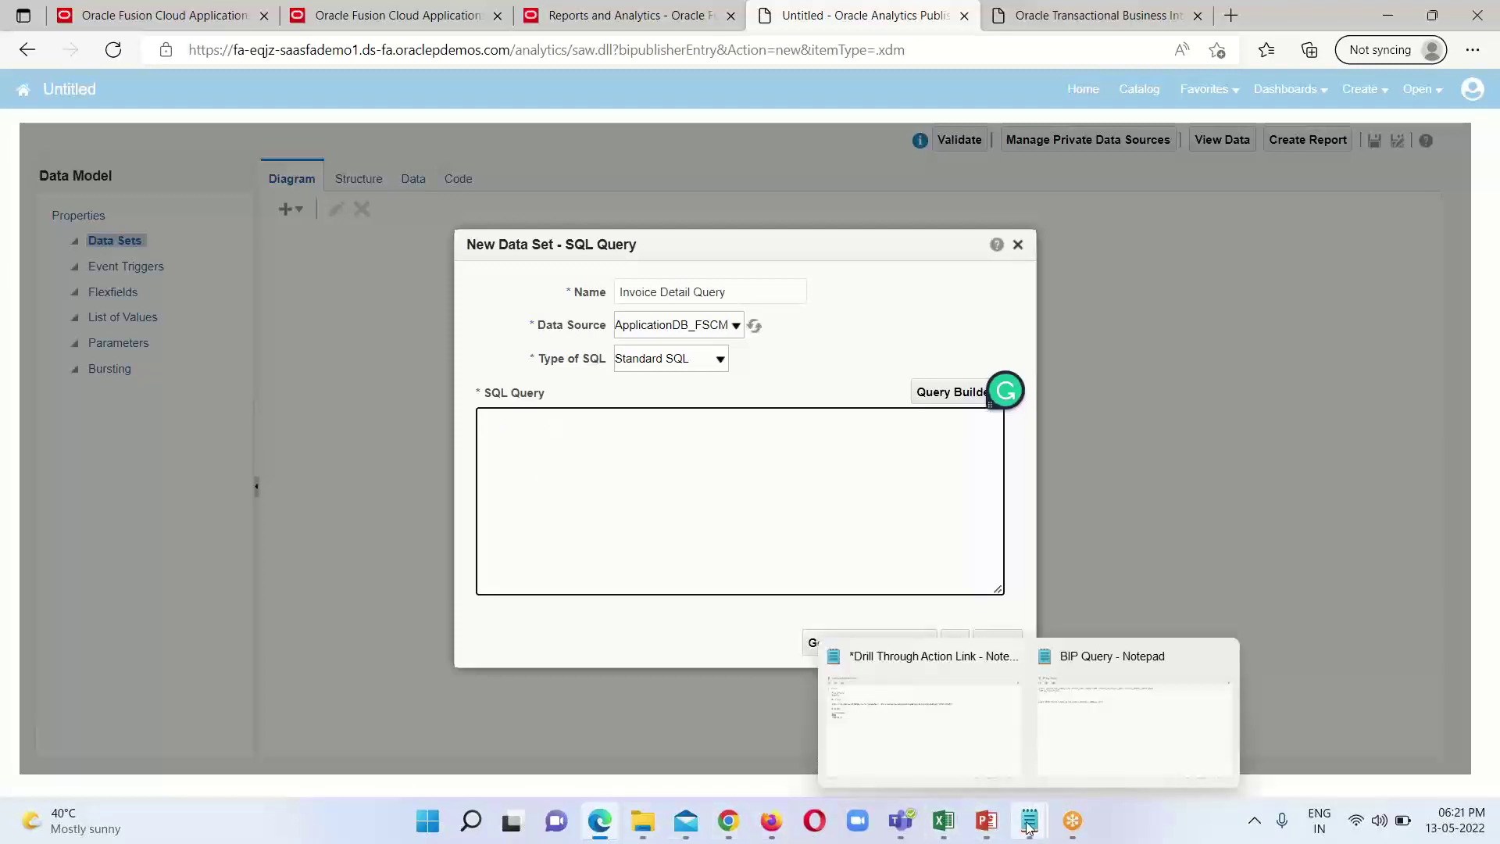
{"action": "left_click", "coordinate": [1097, 738]}
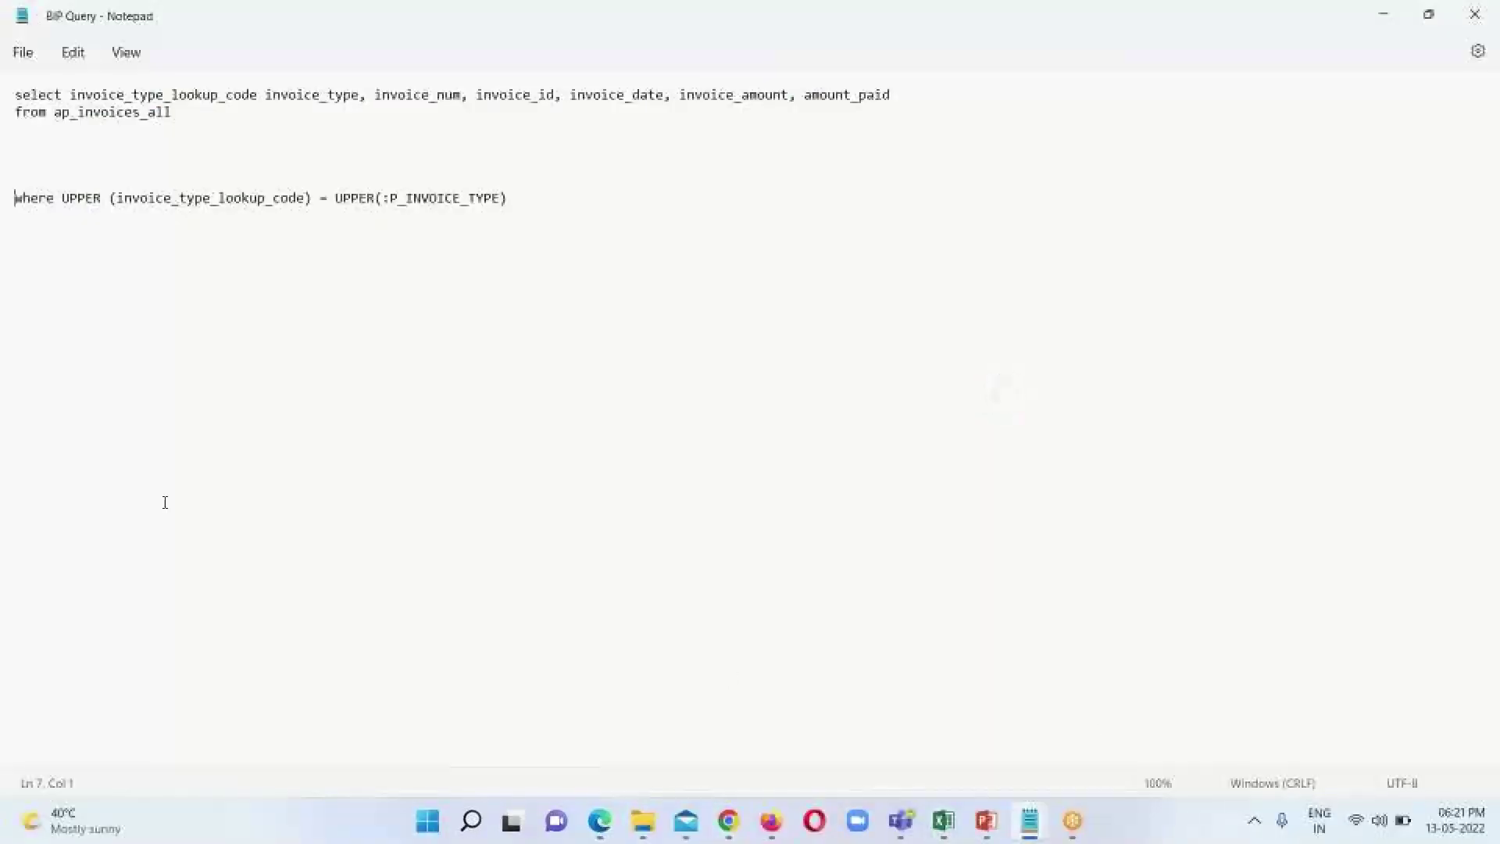
{"action": "left_click", "coordinate": [16, 93]}
{"action": "left_click_drag", "start_coordinate": [22, 93], "coordinate": [182, 124]}
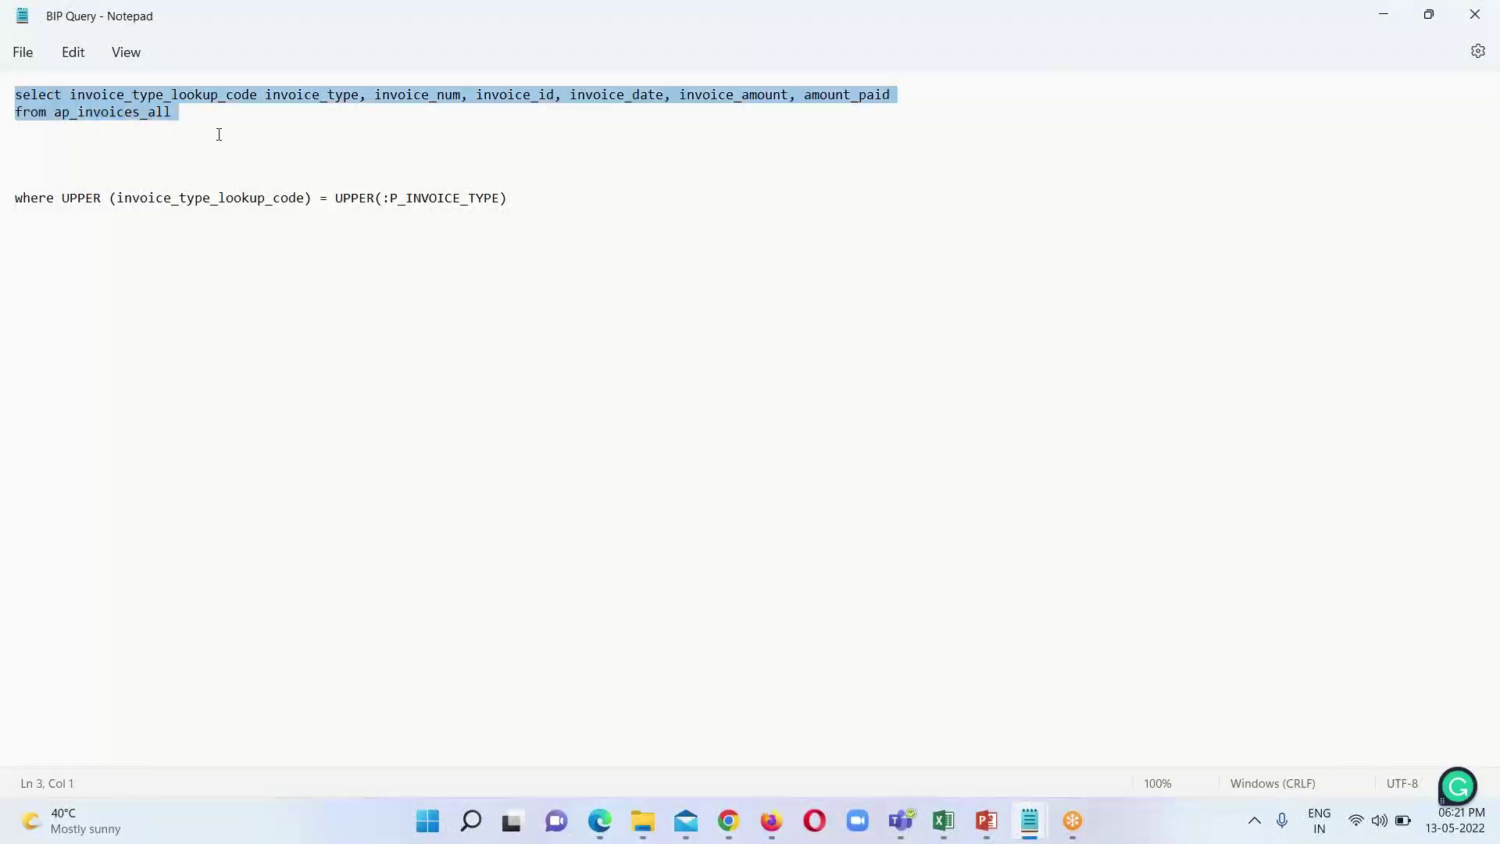
{"action": "left_click", "coordinate": [16, 125]}
{"action": "triple_click", "coordinate": [17, 98]}
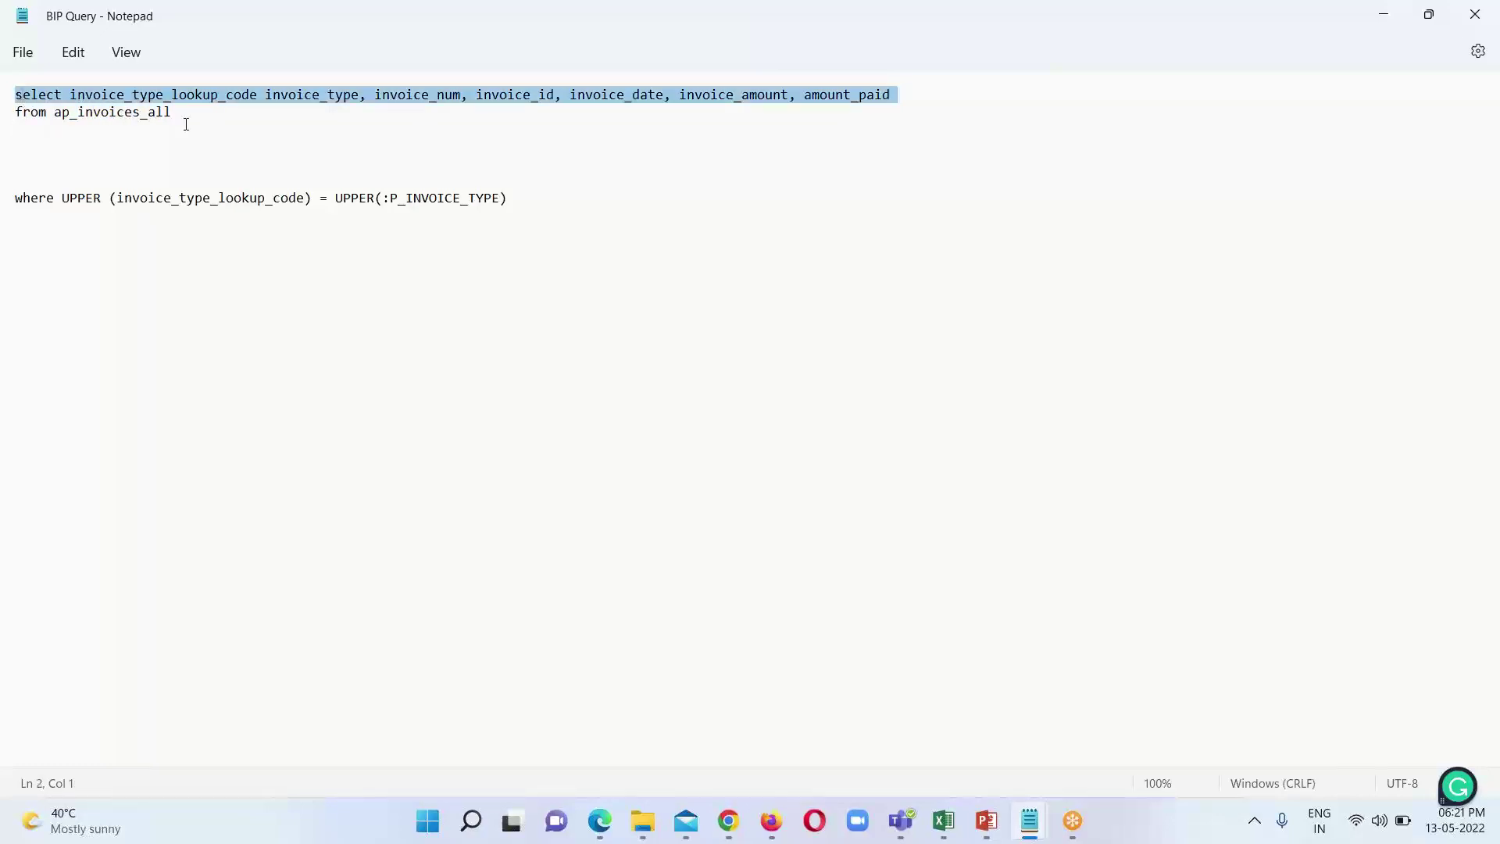
{"action": "left_click", "coordinate": [16, 125]}
{"action": "left_click_drag", "start_coordinate": [17, 94], "coordinate": [184, 131]}
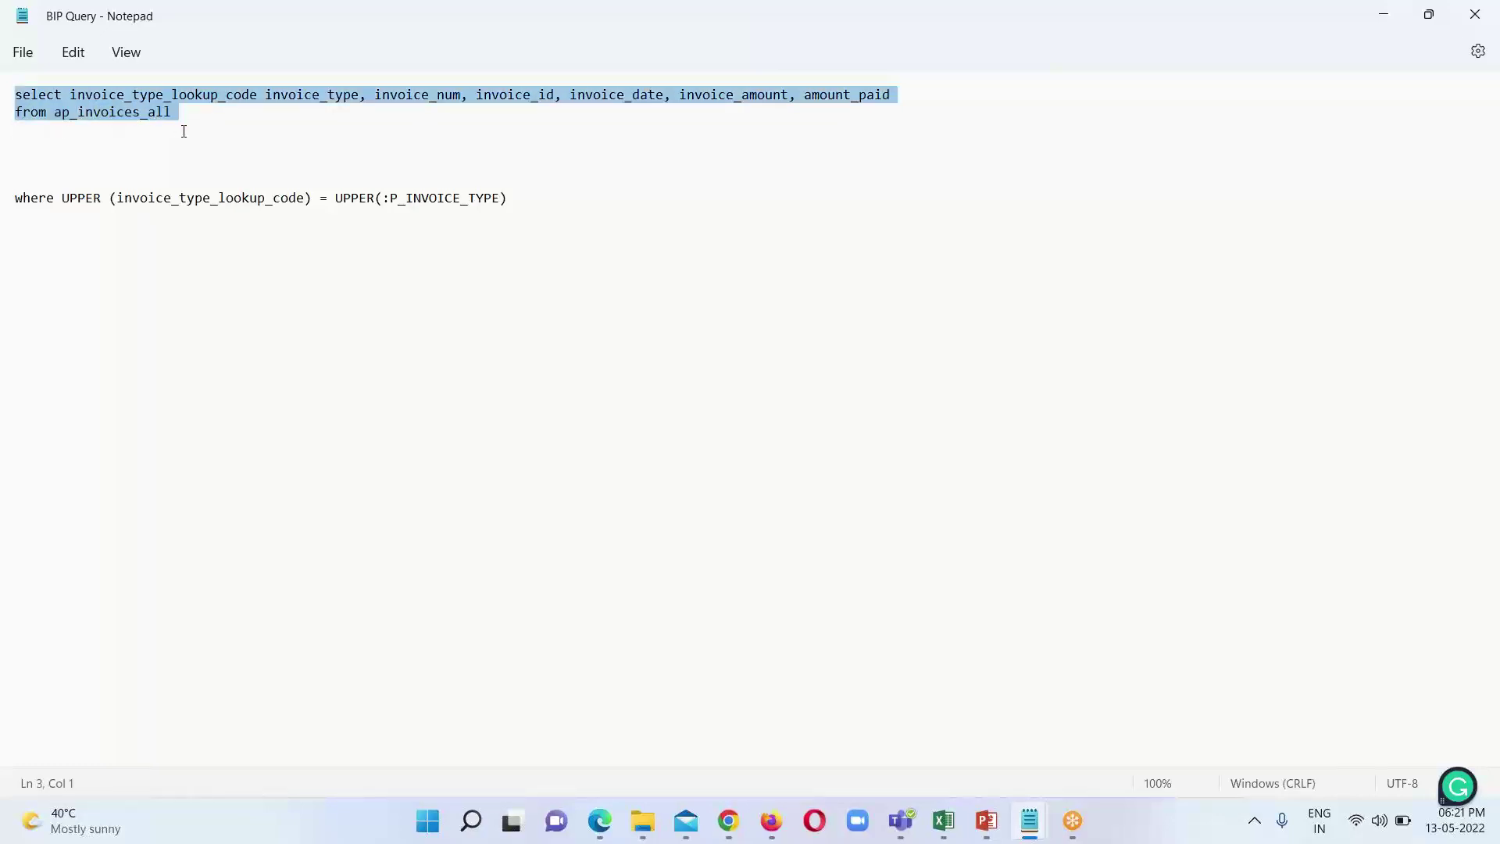
{"action": "right_click", "coordinate": [125, 100]}
{"action": "left_click", "coordinate": [176, 197]}
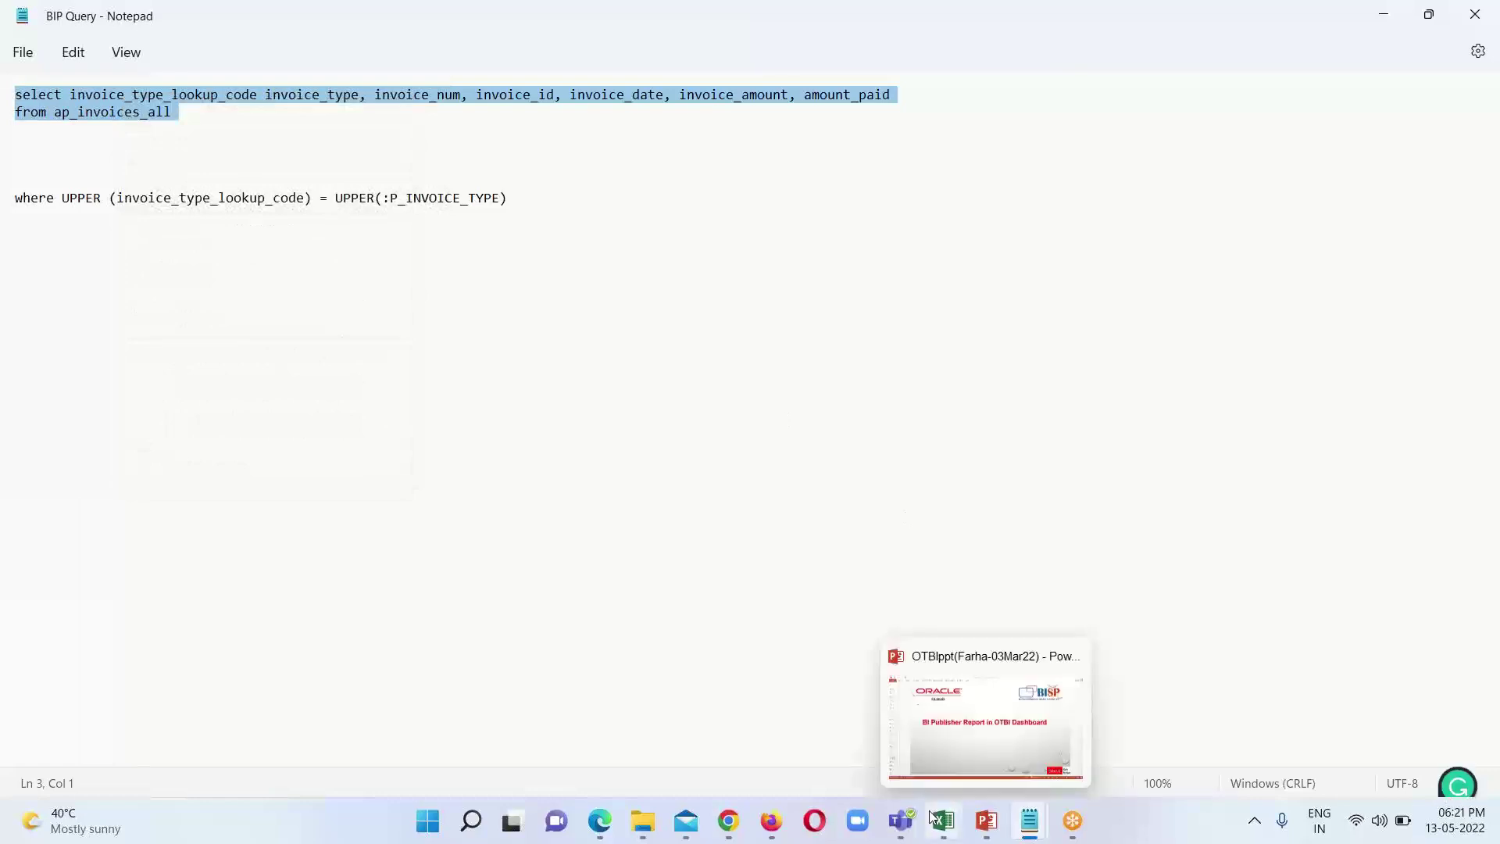
{"action": "left_click", "coordinate": [600, 822]}
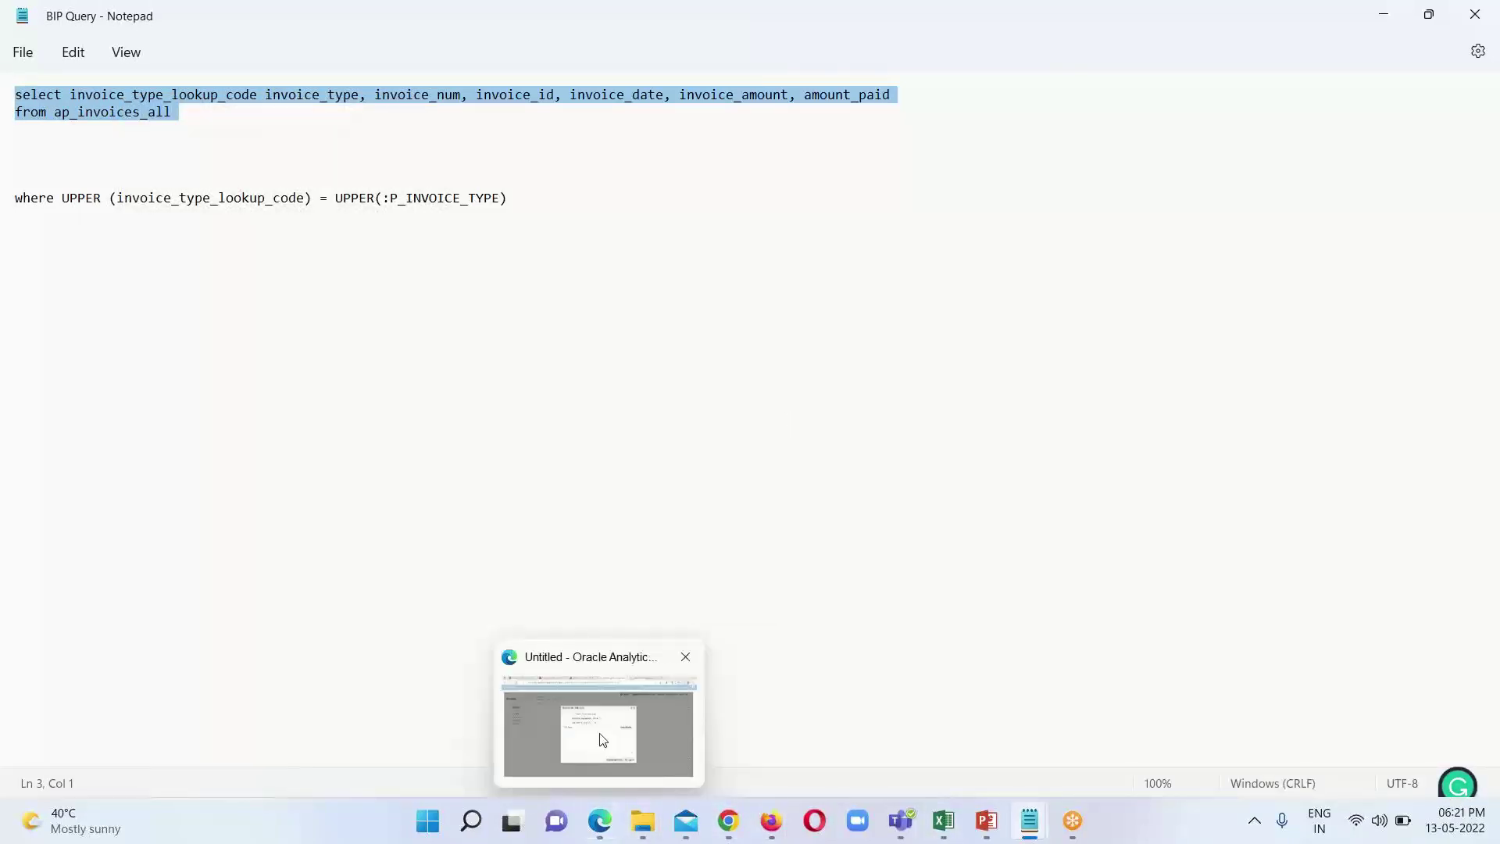
{"action": "left_click", "coordinate": [599, 822]}
Step: Paste the ap_invoices_all select query into the SQL box and save the data set, creating group G_1
{"action": "right_click", "coordinate": [504, 433]}
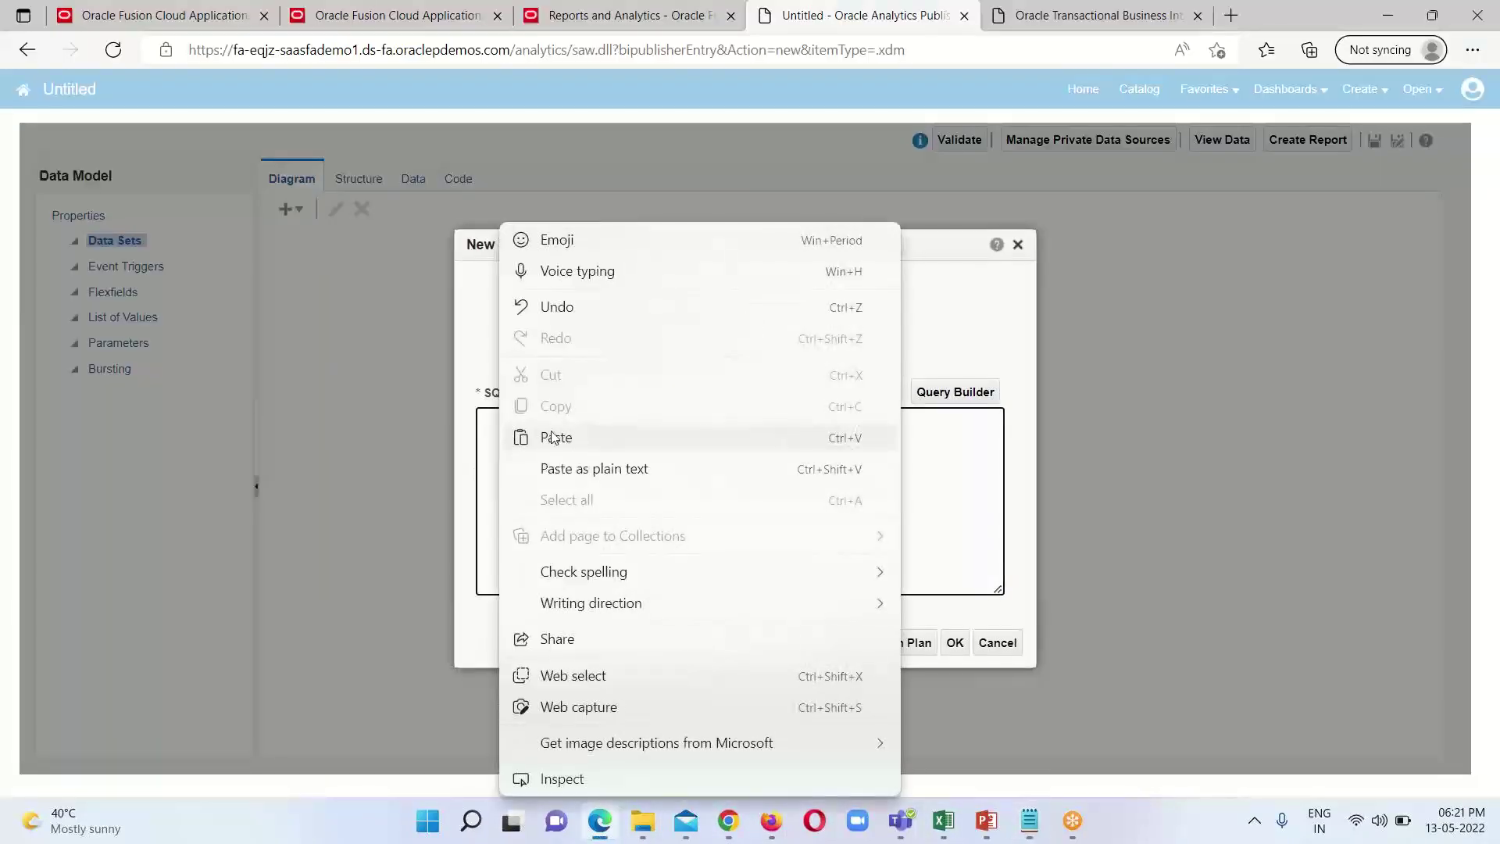
{"action": "left_click", "coordinate": [559, 438]}
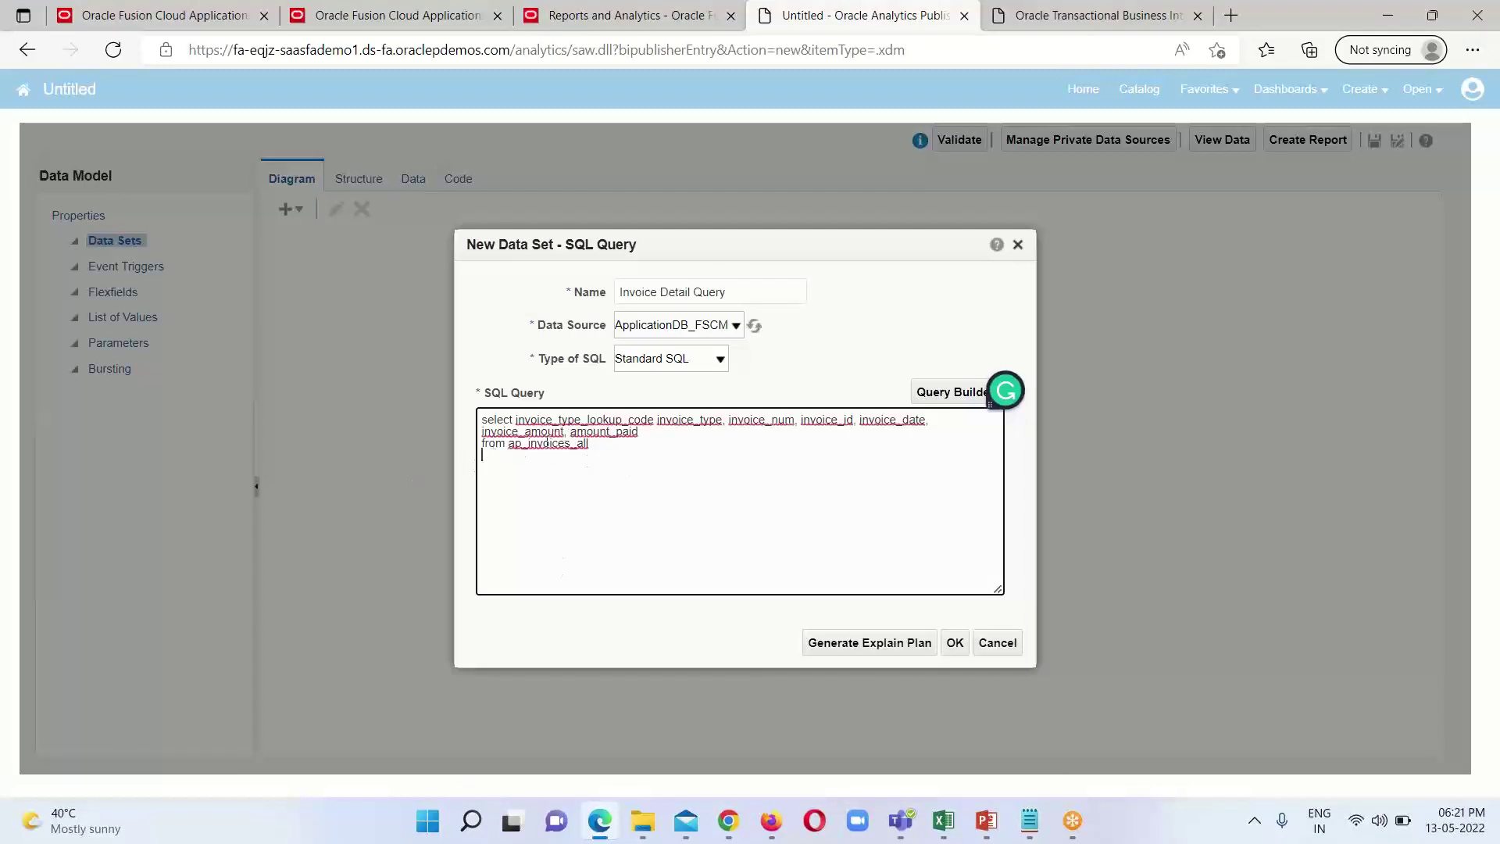
{"action": "left_click", "coordinate": [549, 465]}
{"action": "left_click_drag", "start_coordinate": [509, 452], "coordinate": [531, 448]}
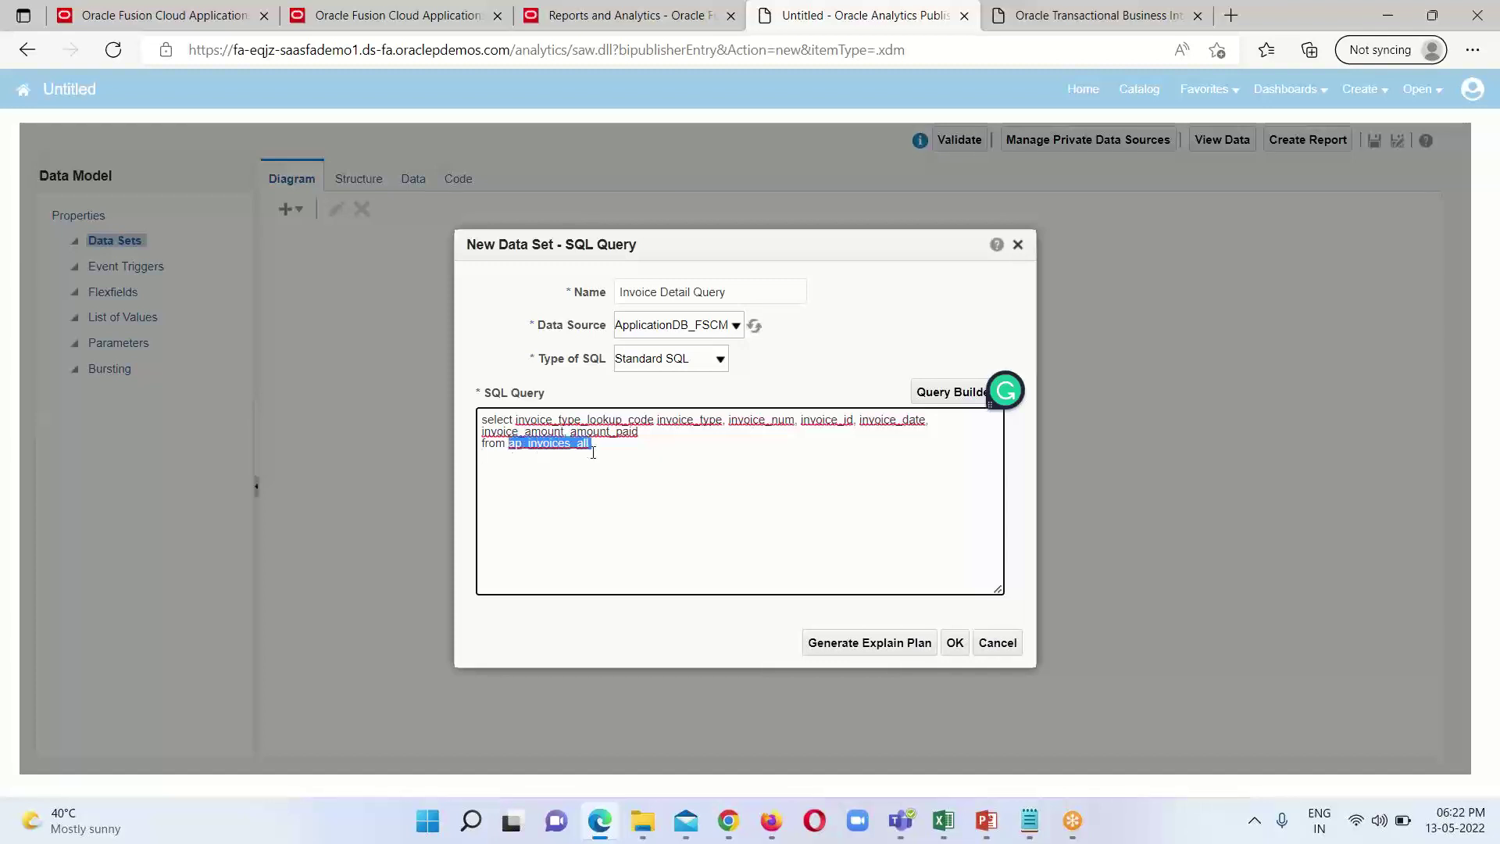
{"action": "left_click", "coordinate": [505, 471]}
{"action": "left_click", "coordinate": [956, 646]}
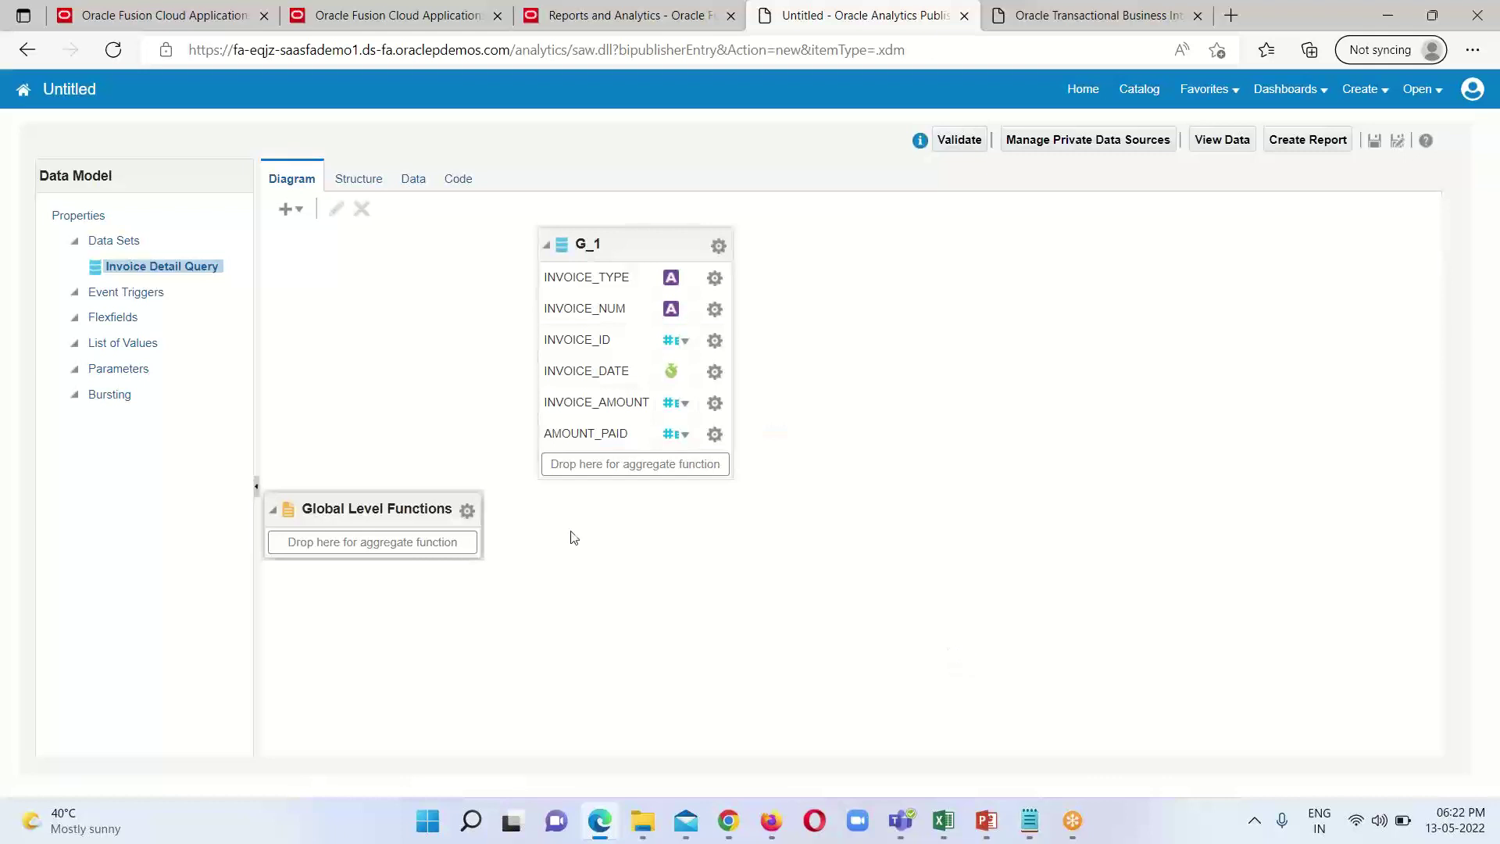
Step: Select group G_1 and open the Data tab for the invoice data model
{"action": "left_click", "coordinate": [653, 256]}
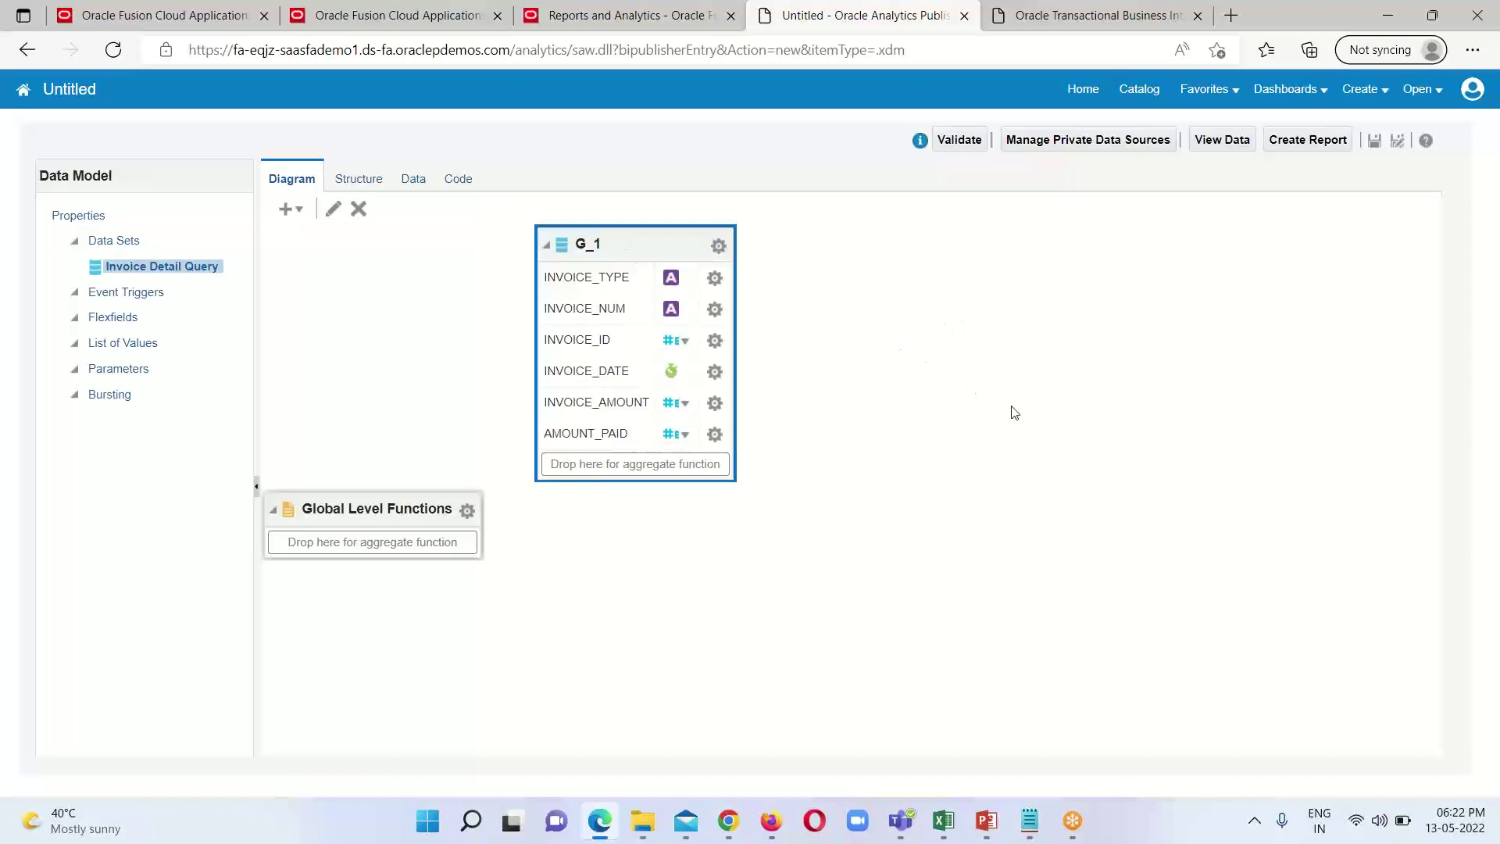
{"action": "left_click", "coordinate": [1211, 145]}
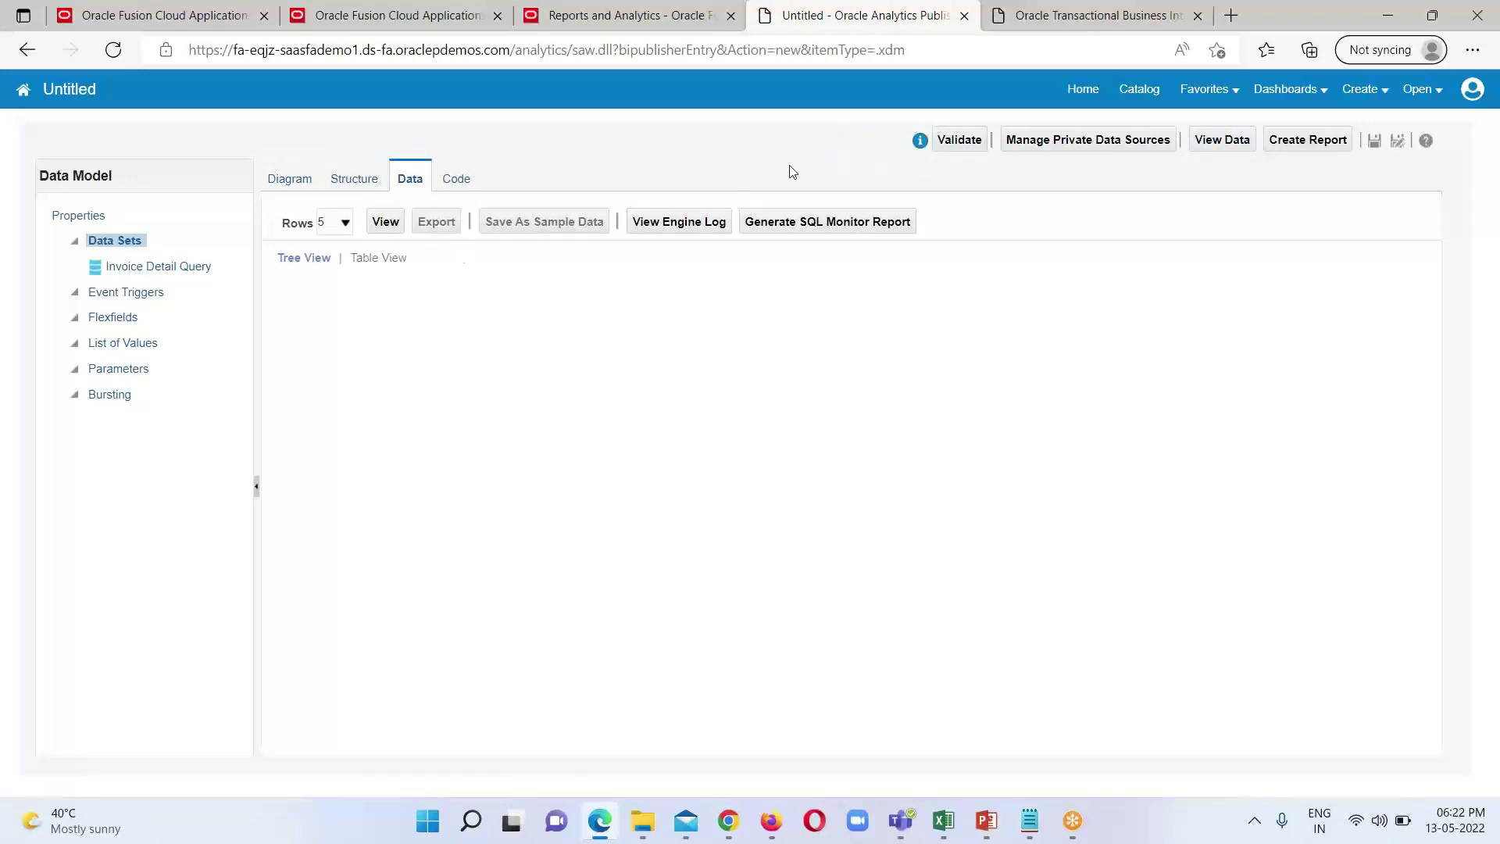
Step: Fetch five sample invoice rows, check them in Tree View, then switch to Table View
{"action": "left_click", "coordinate": [388, 225]}
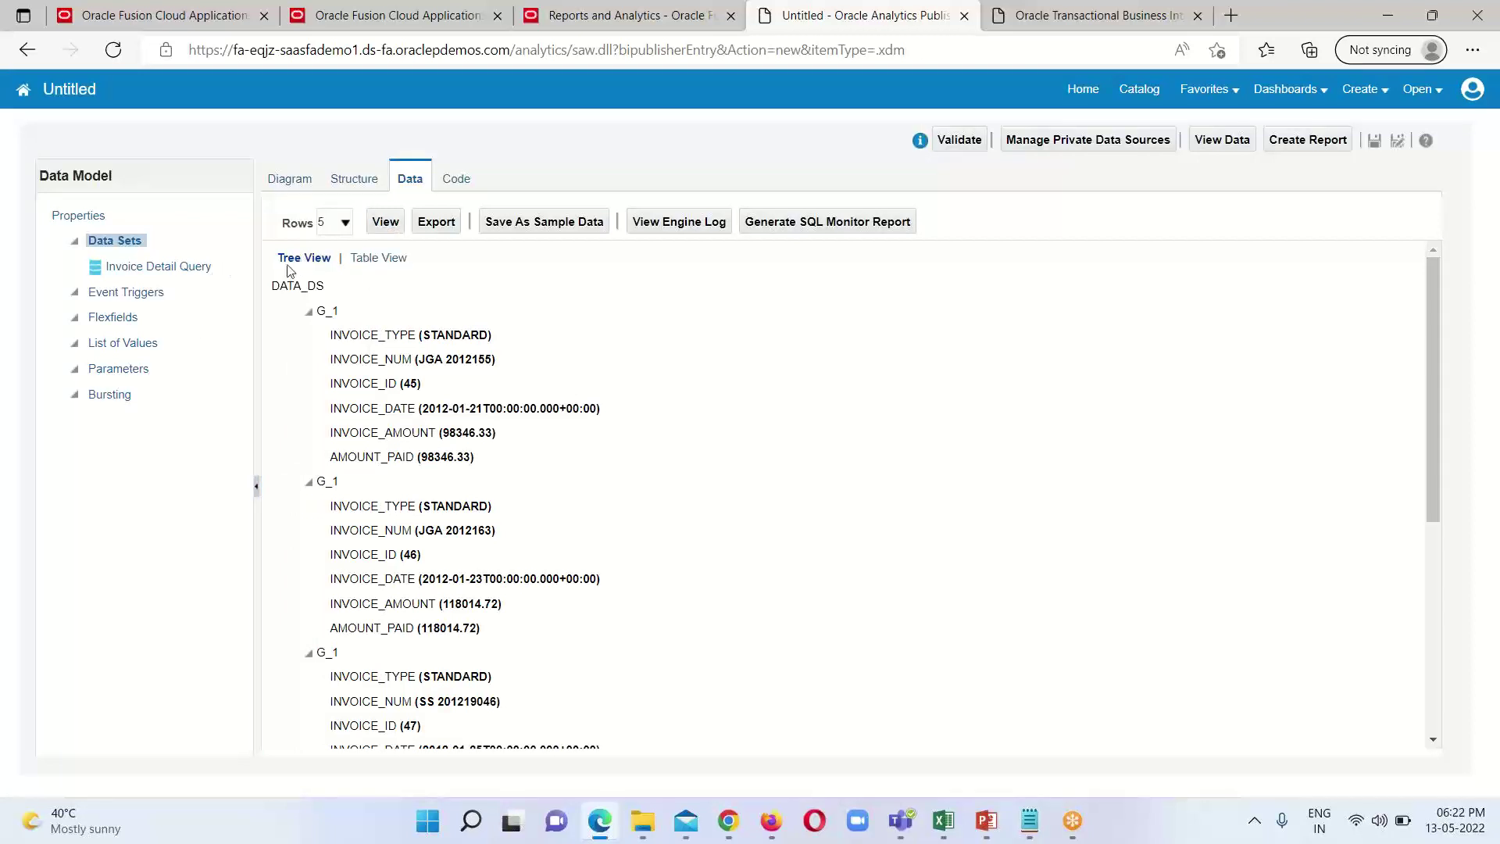
{"action": "scroll", "coordinate": [1138, 526], "scroll_direction": "down", "scroll_amount": 5}
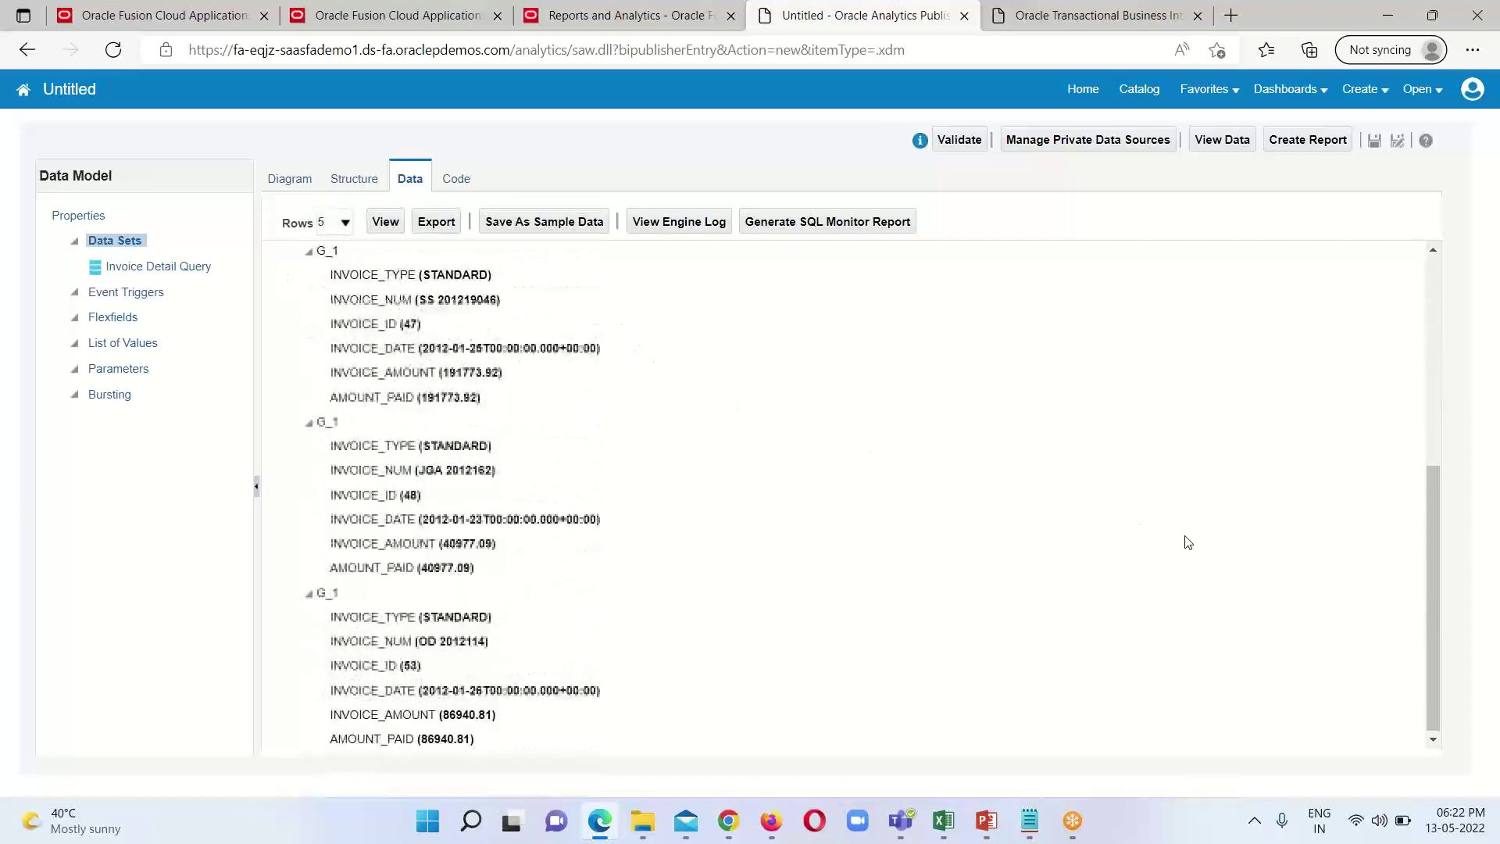
{"action": "scroll", "coordinate": [1186, 540], "scroll_direction": "up", "scroll_amount": 6}
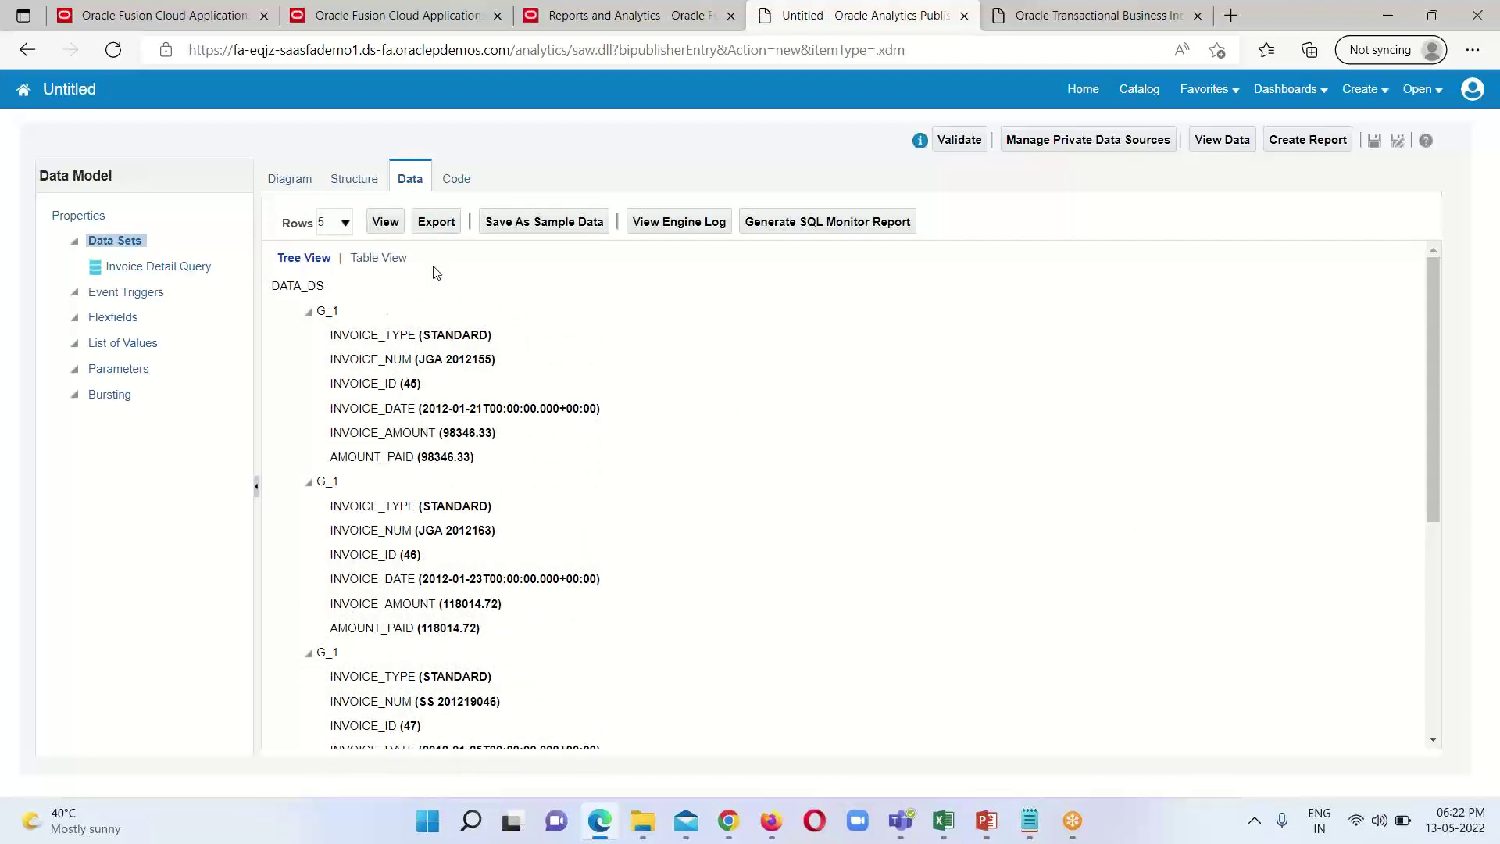
{"action": "scroll", "coordinate": [700, 445], "scroll_direction": "down", "scroll_amount": 5}
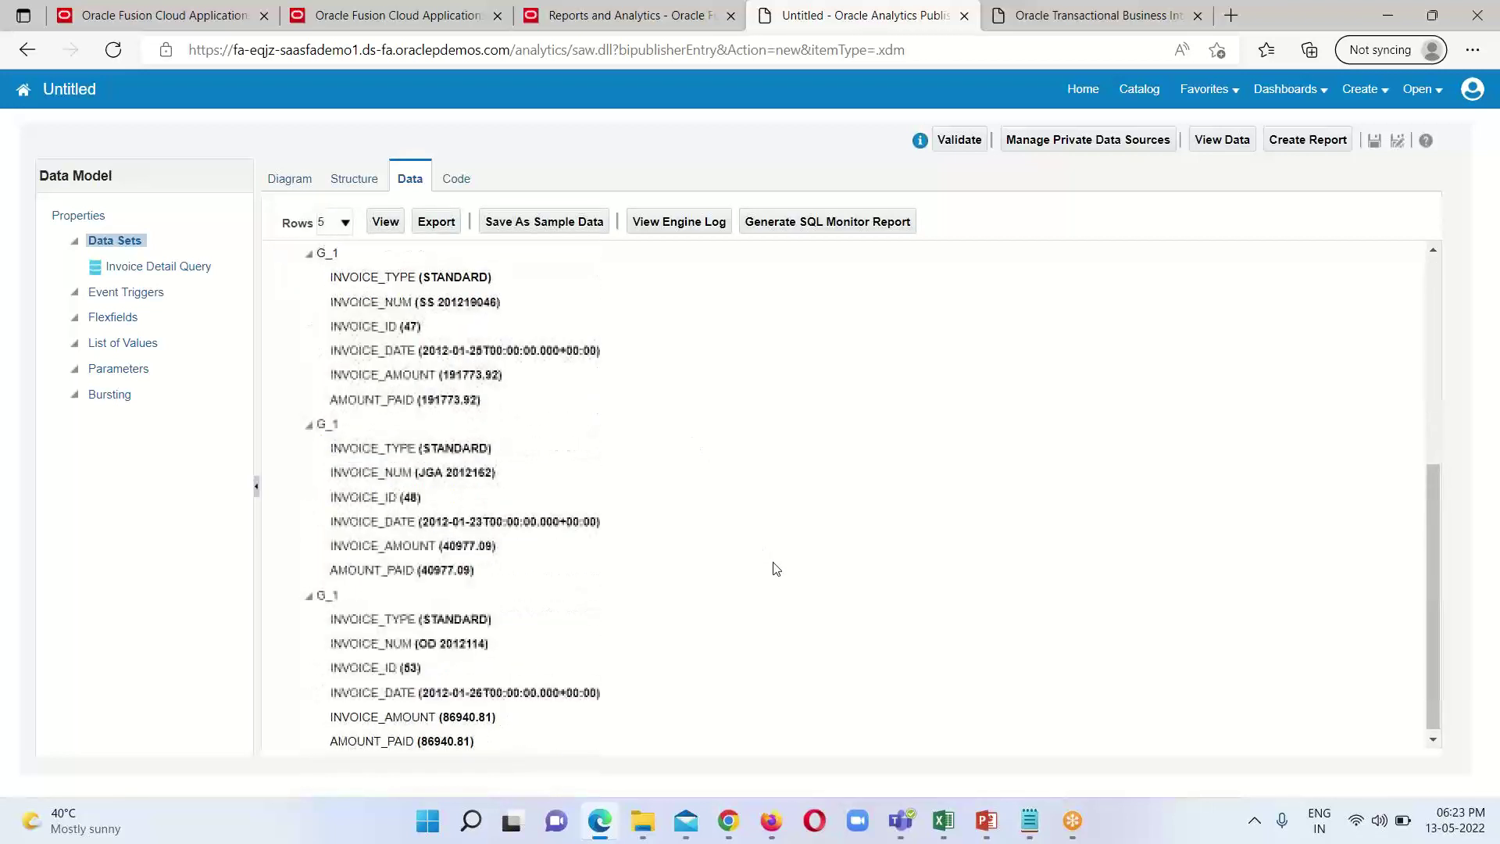
{"action": "scroll", "coordinate": [776, 568], "scroll_direction": "up", "scroll_amount": 5}
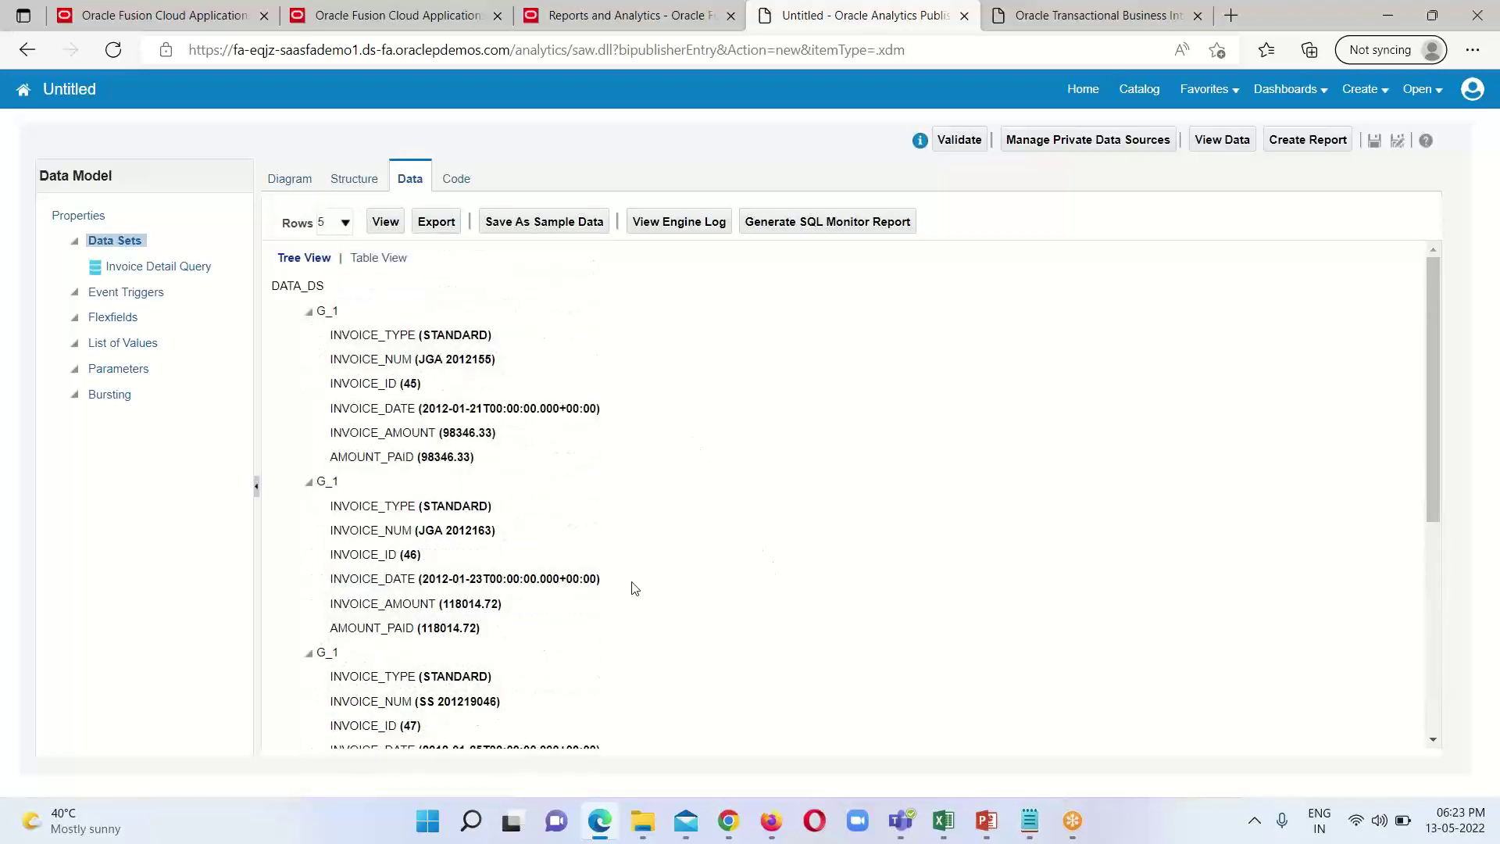
{"action": "scroll", "coordinate": [632, 588], "scroll_direction": "down", "scroll_amount": 5}
{"action": "scroll", "coordinate": [633, 590], "scroll_direction": "up", "scroll_amount": 2}
{"action": "scroll", "coordinate": [634, 591], "scroll_direction": "up", "scroll_amount": 3}
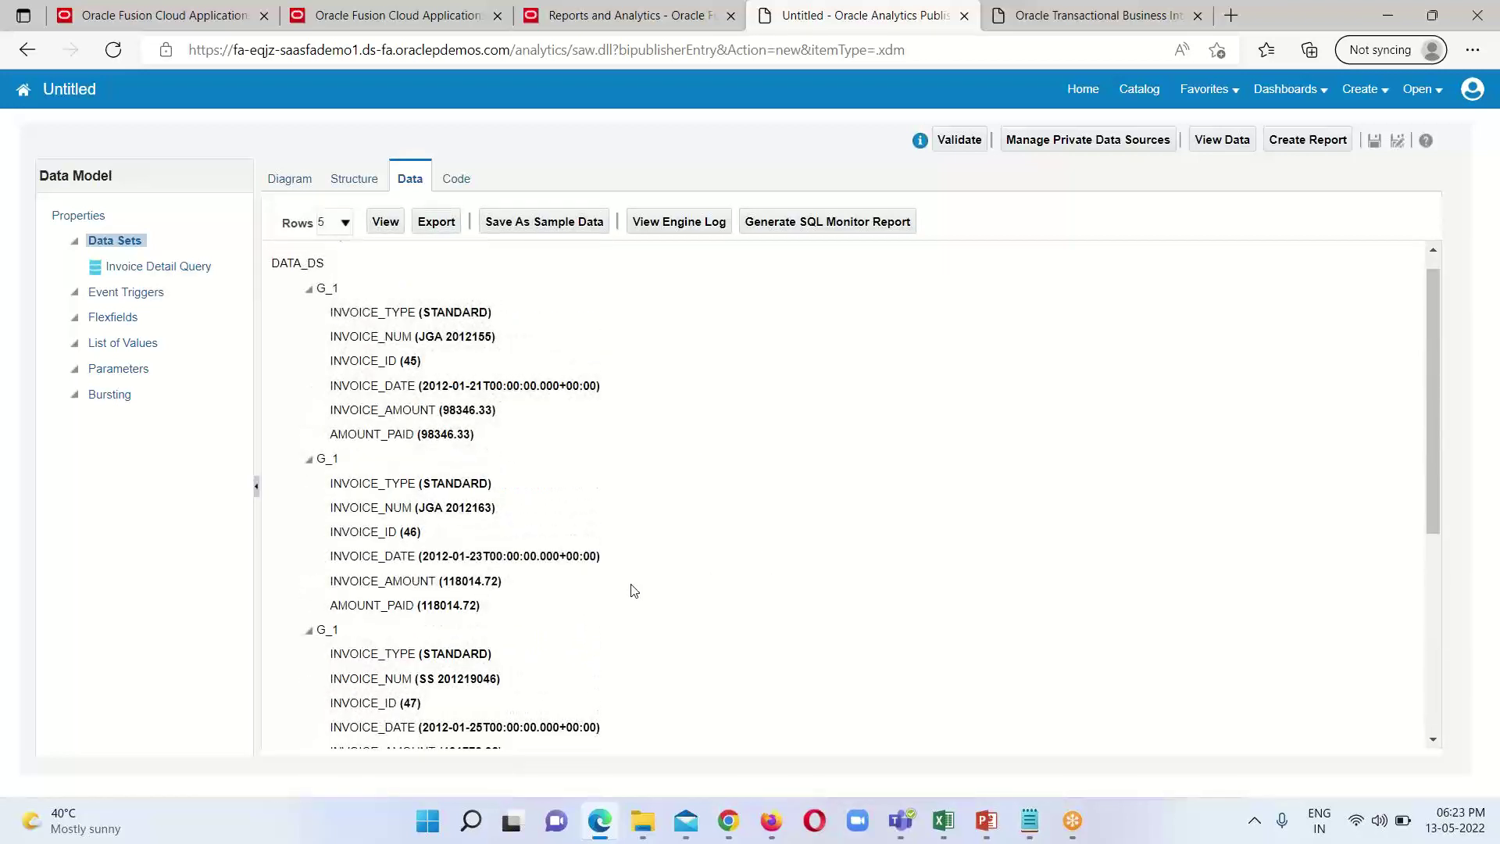
{"action": "scroll", "coordinate": [313, 289], "scroll_direction": "up", "scroll_amount": 1}
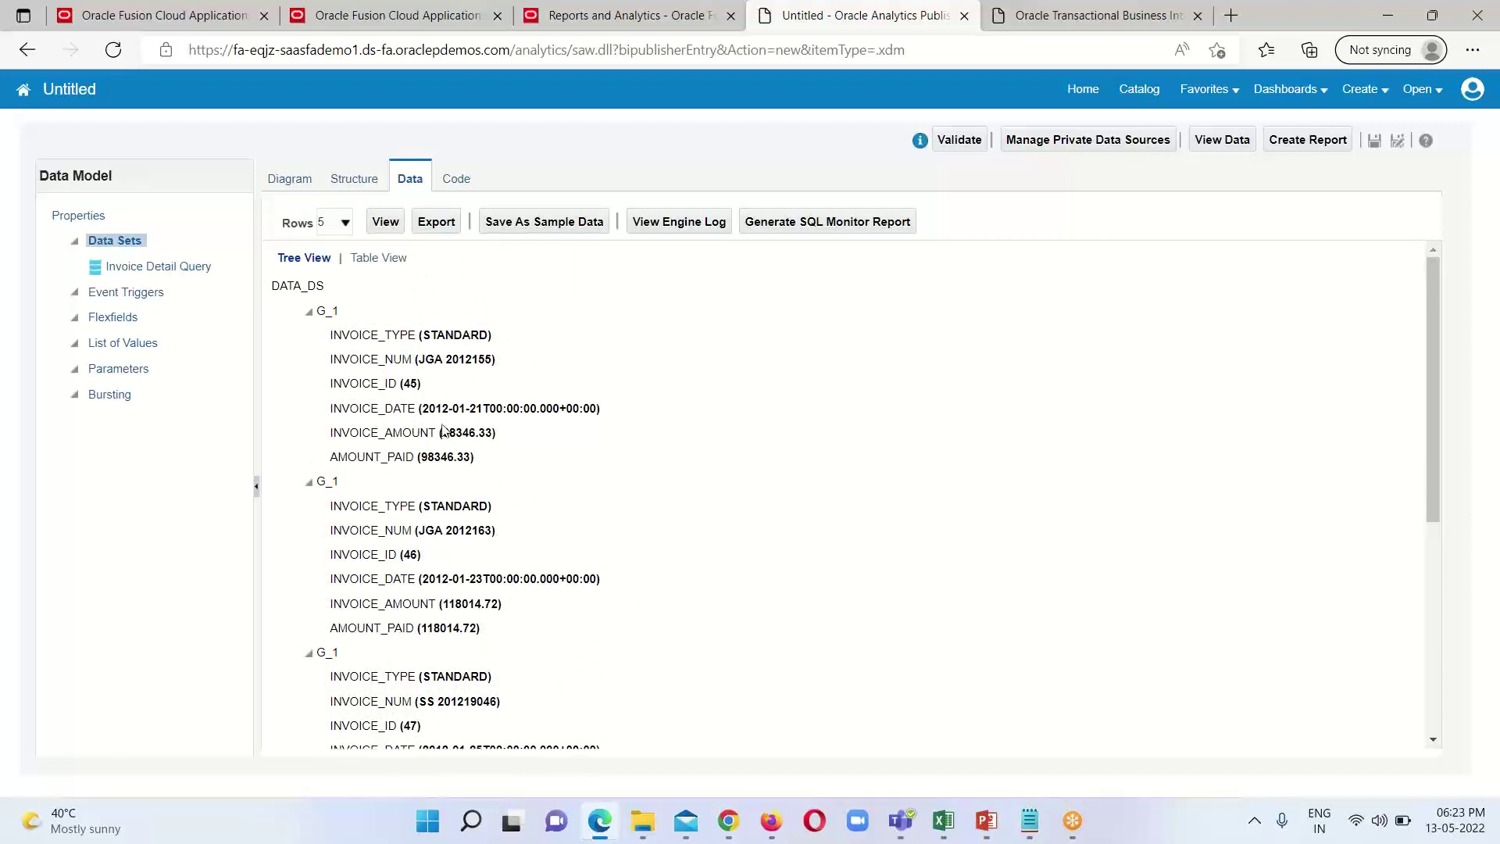
{"action": "left_click", "coordinate": [378, 257]}
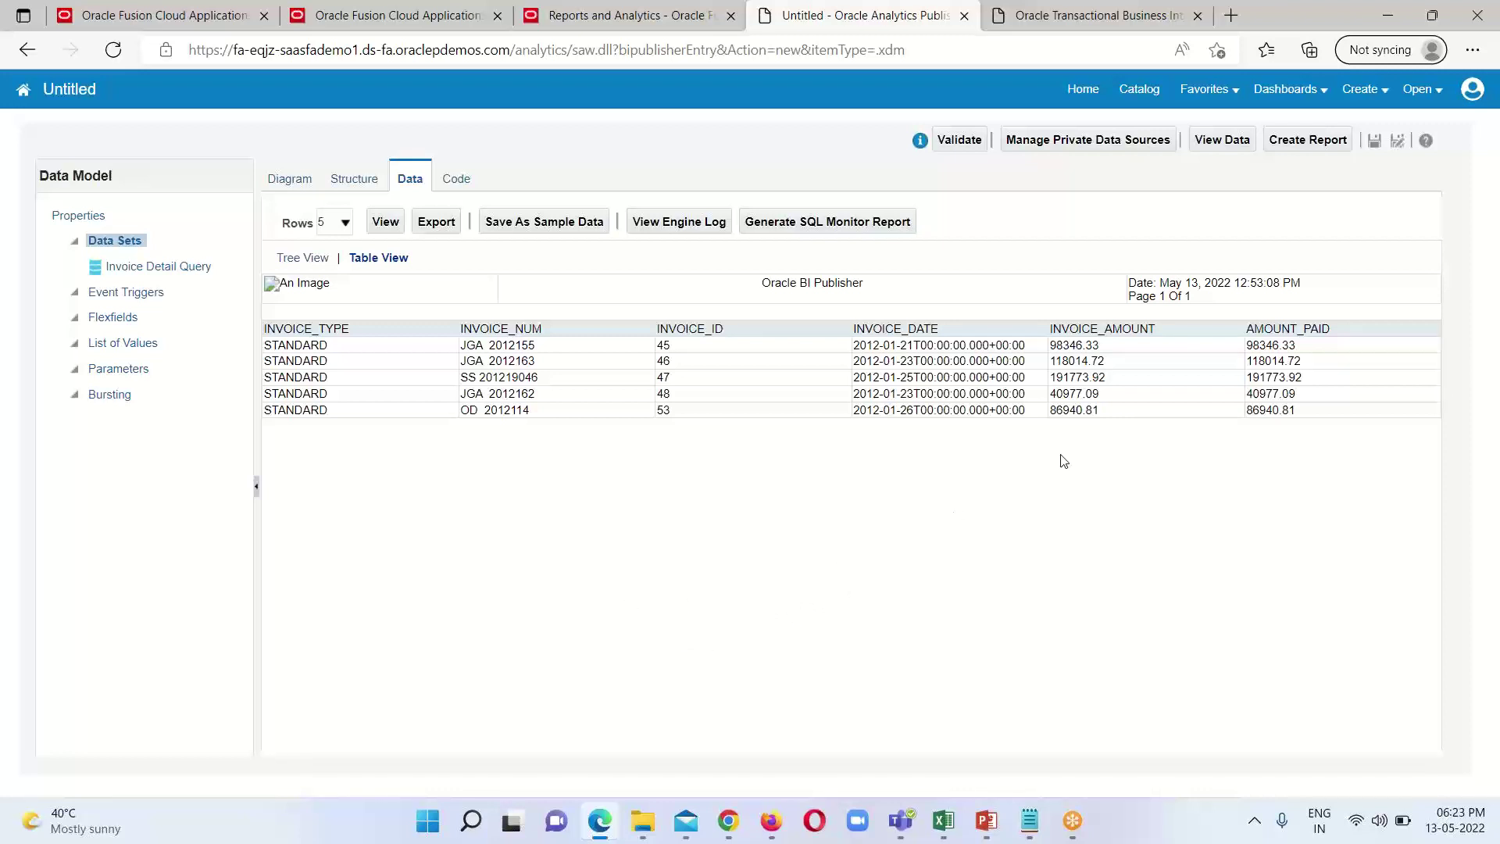
Step: Choose Shared Folders > Custom > My Analysis as the data model's save location
{"action": "left_click", "coordinate": [1375, 145]}
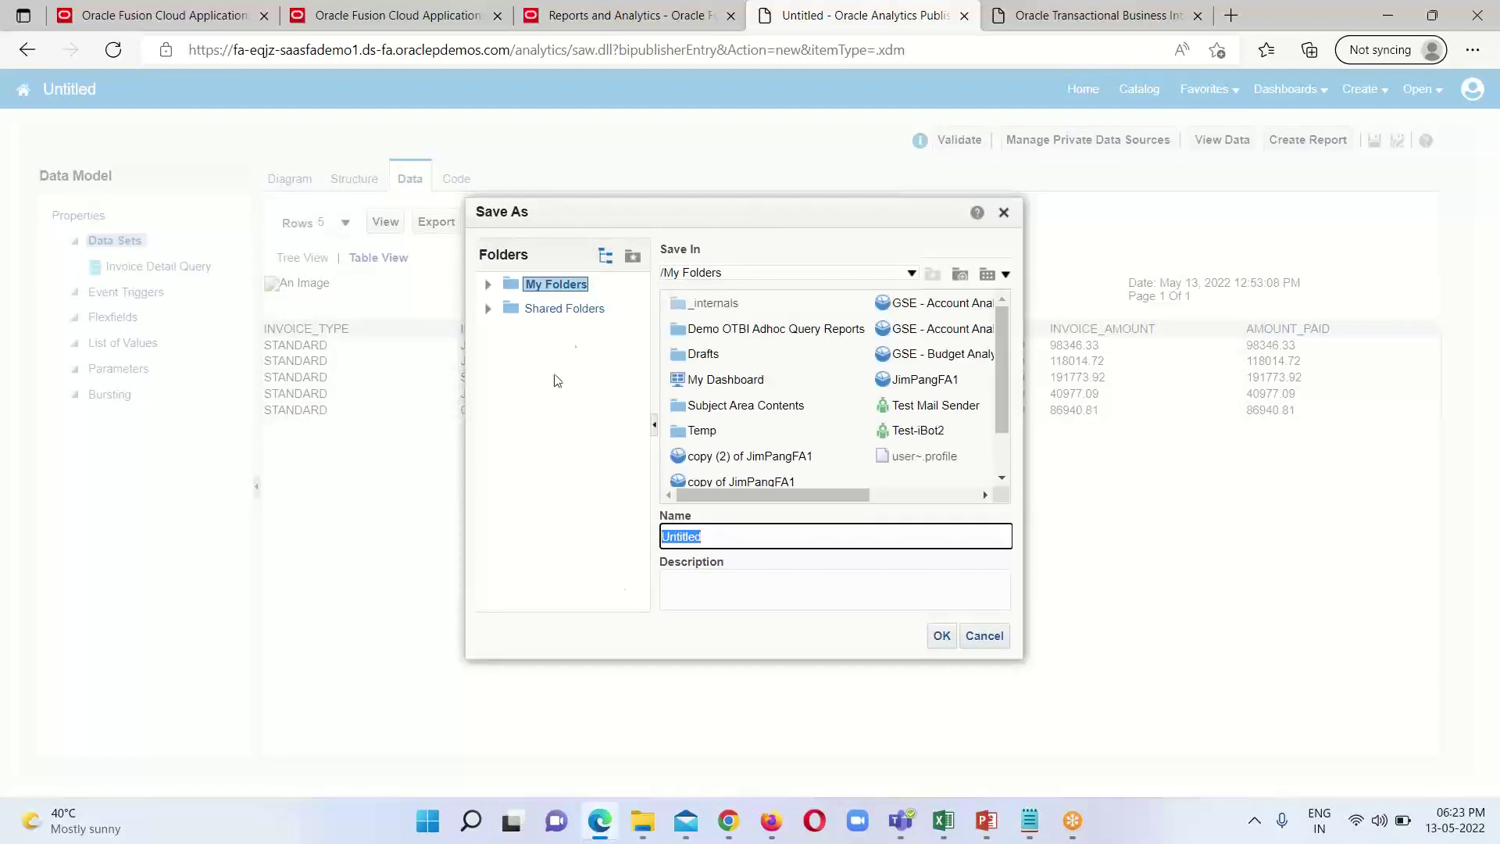
{"action": "left_click", "coordinate": [566, 311]}
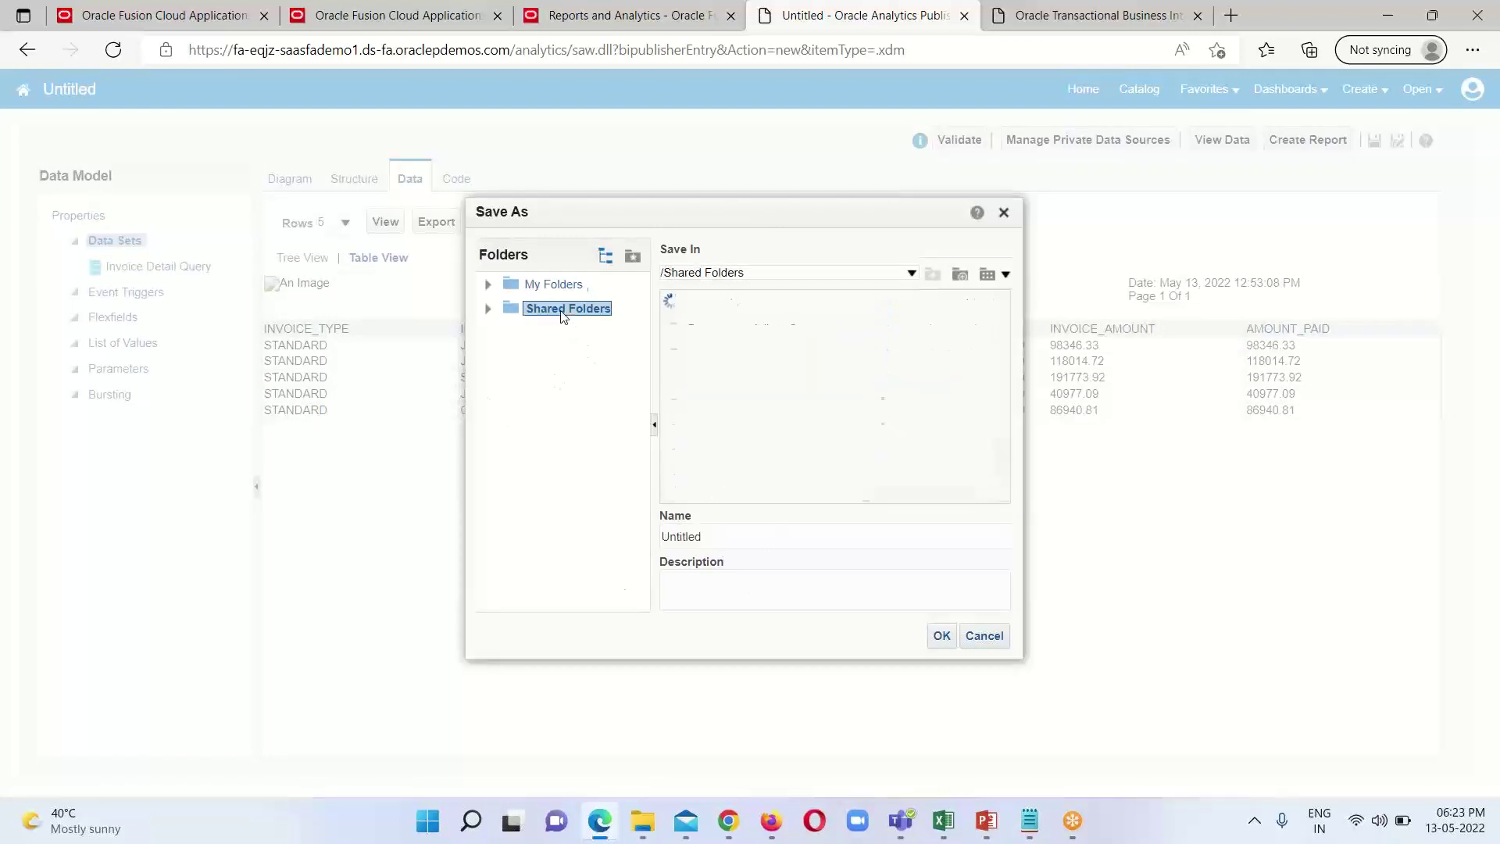
{"action": "left_click", "coordinate": [489, 309]}
{"action": "left_click", "coordinate": [565, 407]}
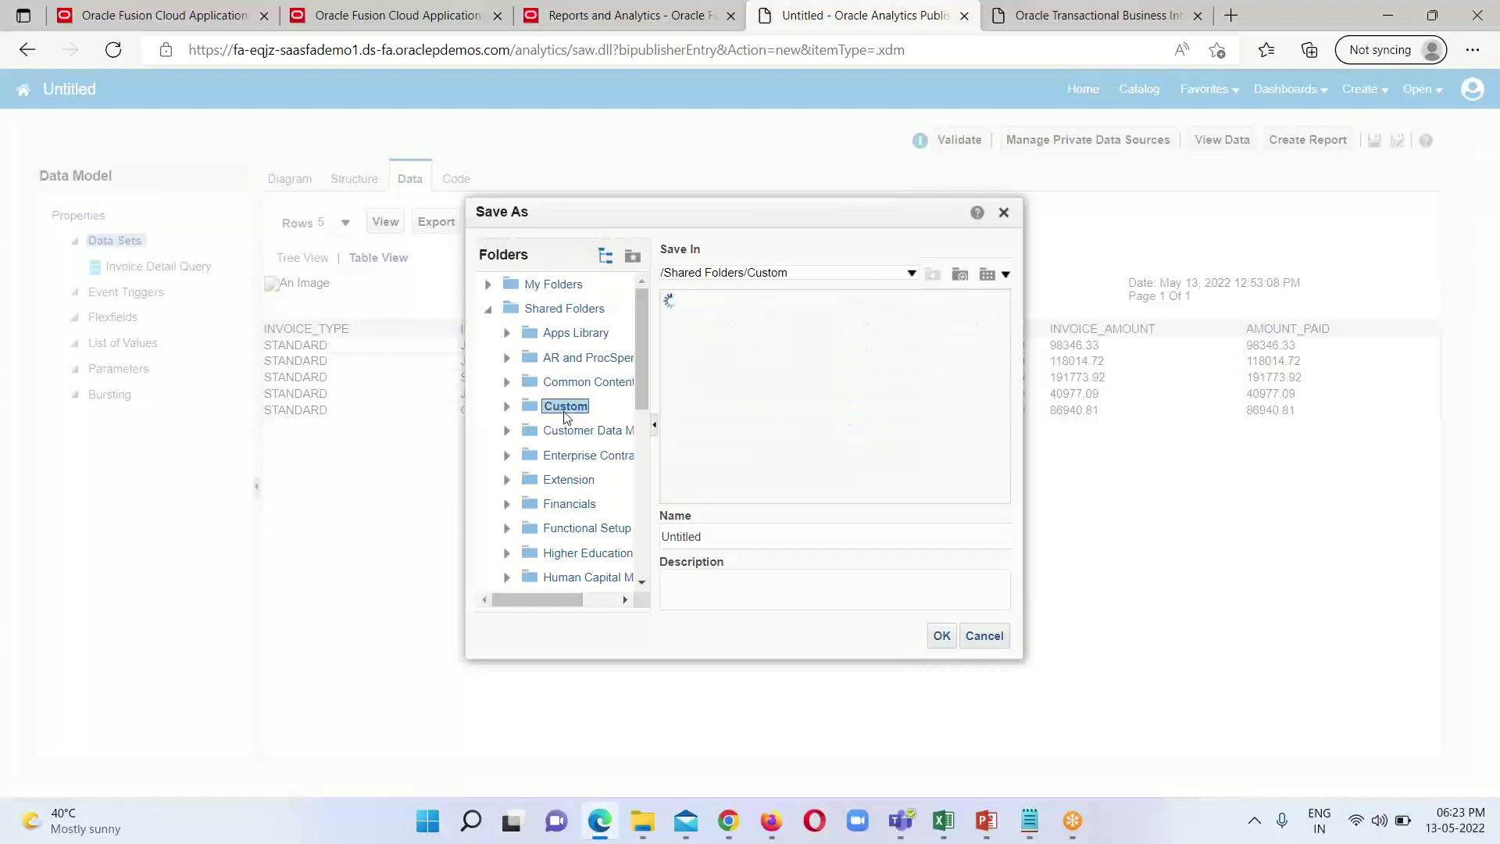
{"action": "left_click", "coordinate": [505, 407]}
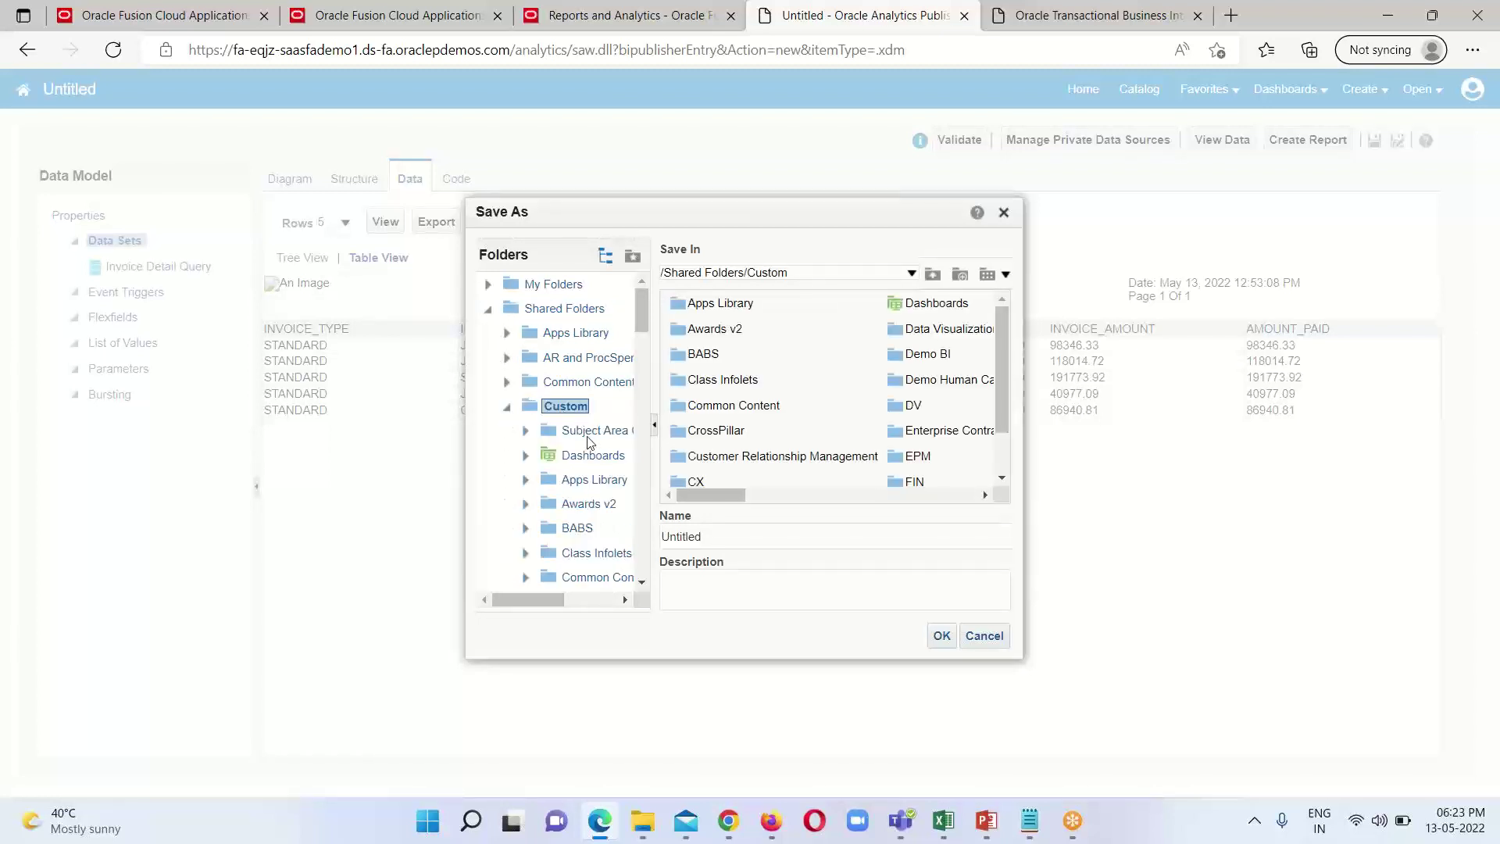
{"action": "scroll", "coordinate": [568, 462], "scroll_direction": "down", "scroll_amount": 2}
{"action": "scroll", "coordinate": [568, 463], "scroll_direction": "down", "scroll_amount": 3}
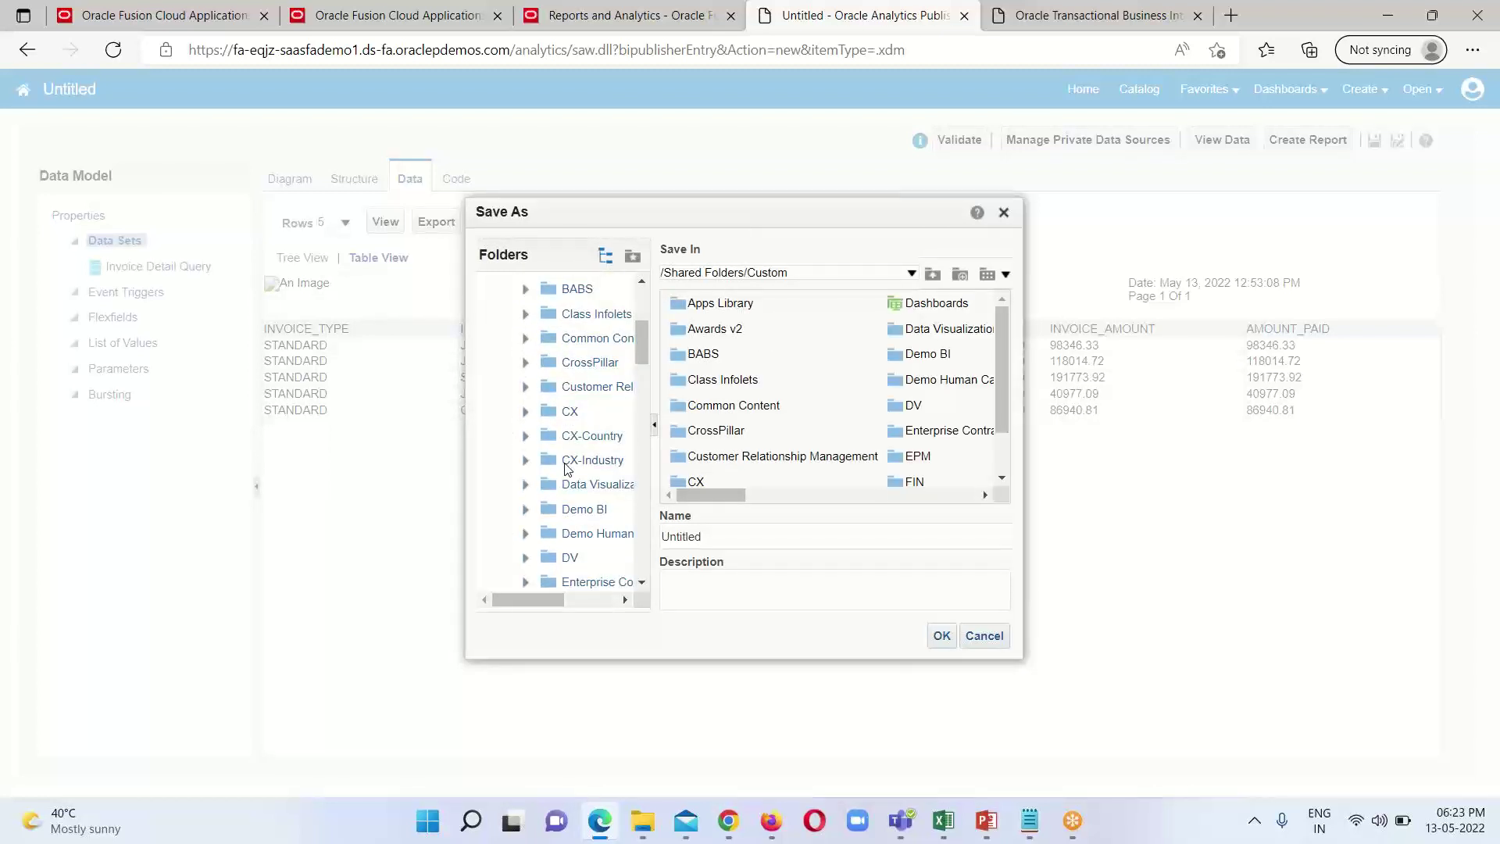
{"action": "scroll", "coordinate": [568, 467], "scroll_direction": "down", "scroll_amount": 8}
{"action": "scroll", "coordinate": [557, 504], "scroll_direction": "down", "scroll_amount": 3}
{"action": "left_click", "coordinate": [545, 497]}
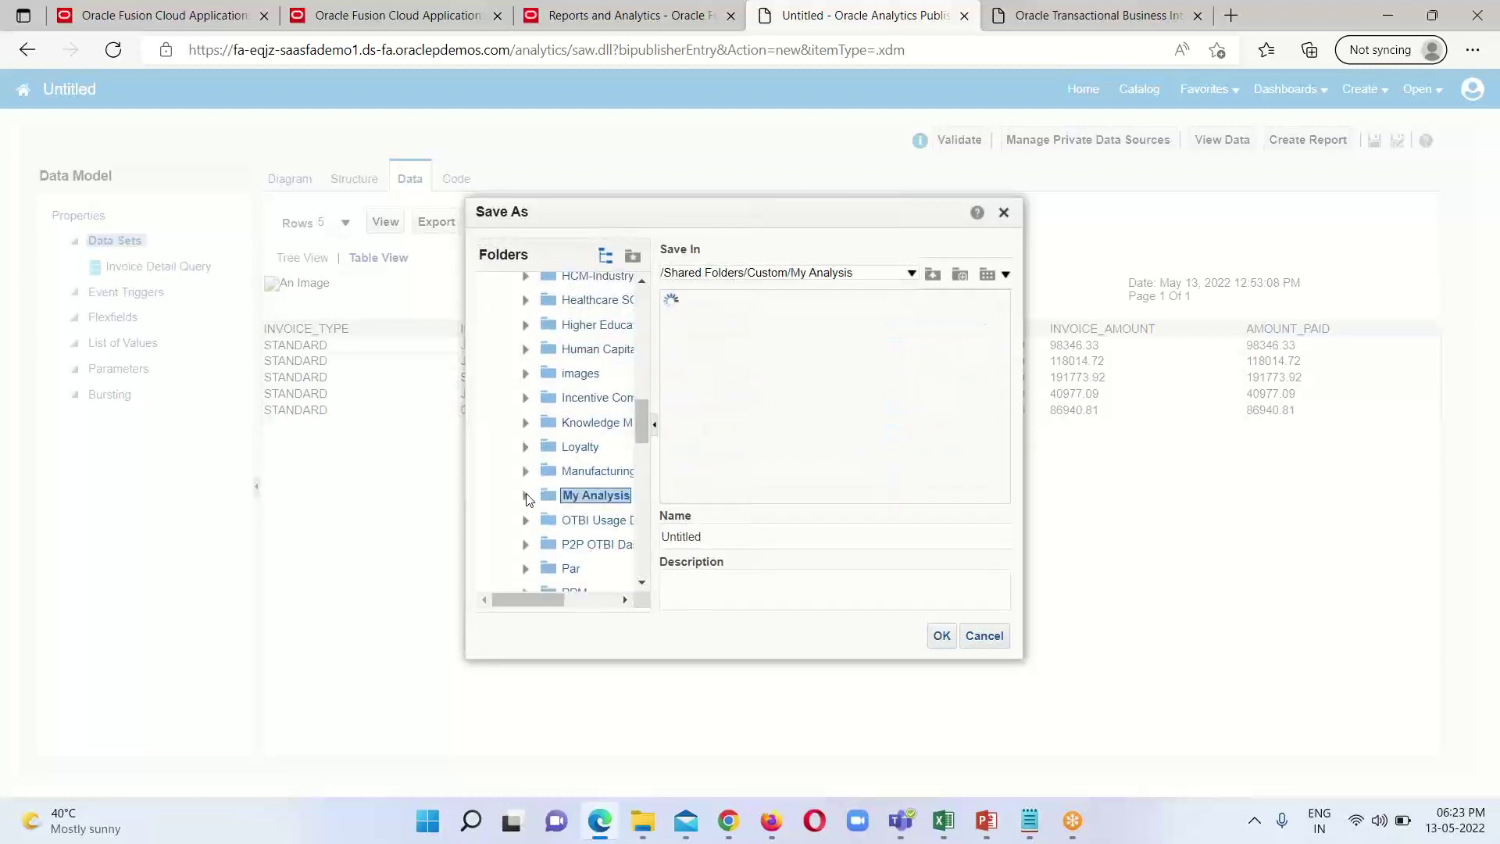
{"action": "left_click", "coordinate": [525, 499]}
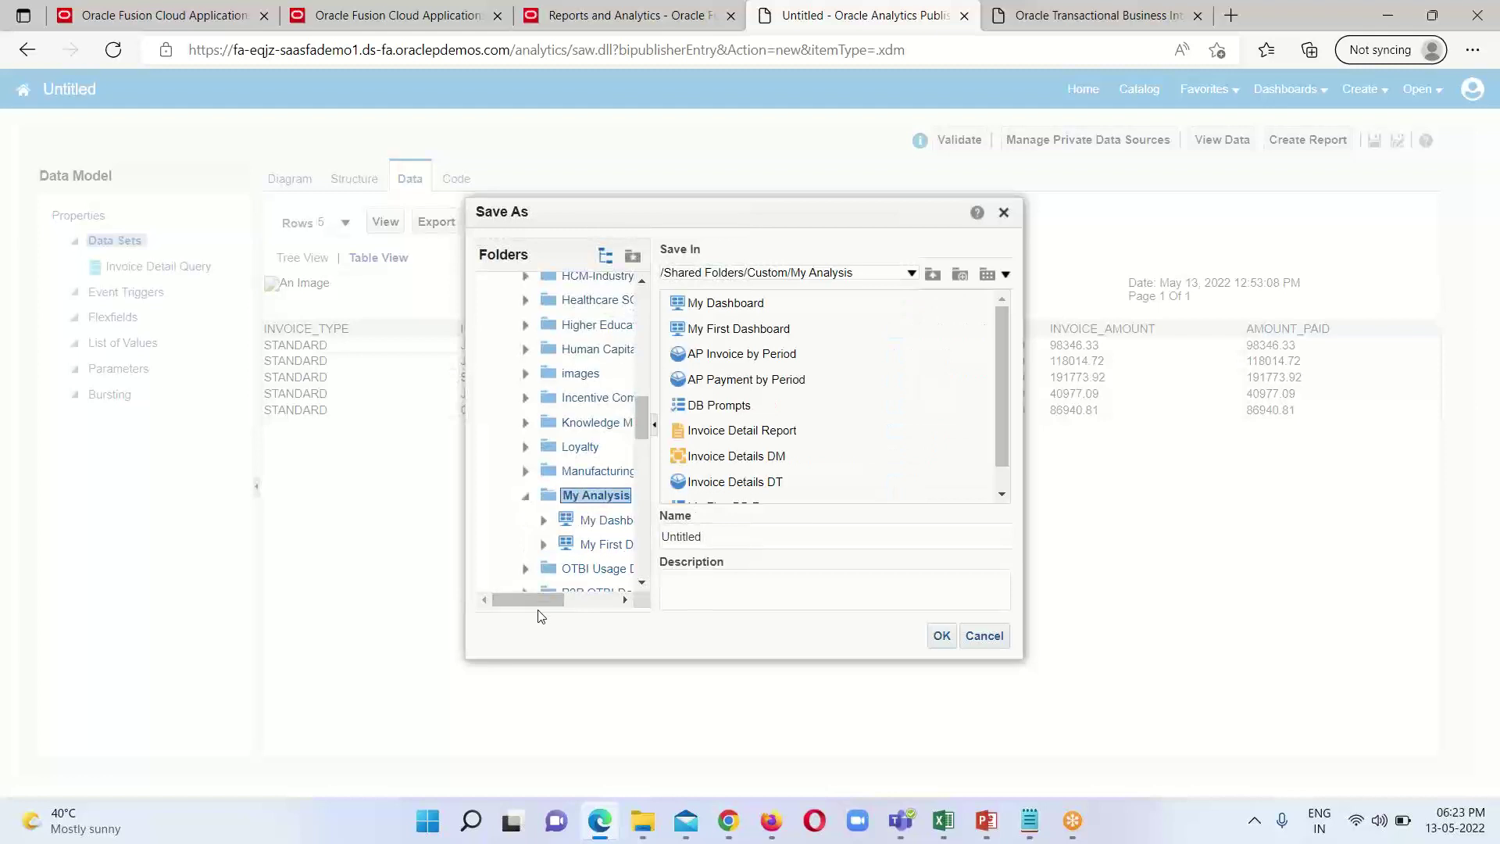
{"action": "left_click_drag", "start_coordinate": [557, 598], "coordinate": [561, 597]}
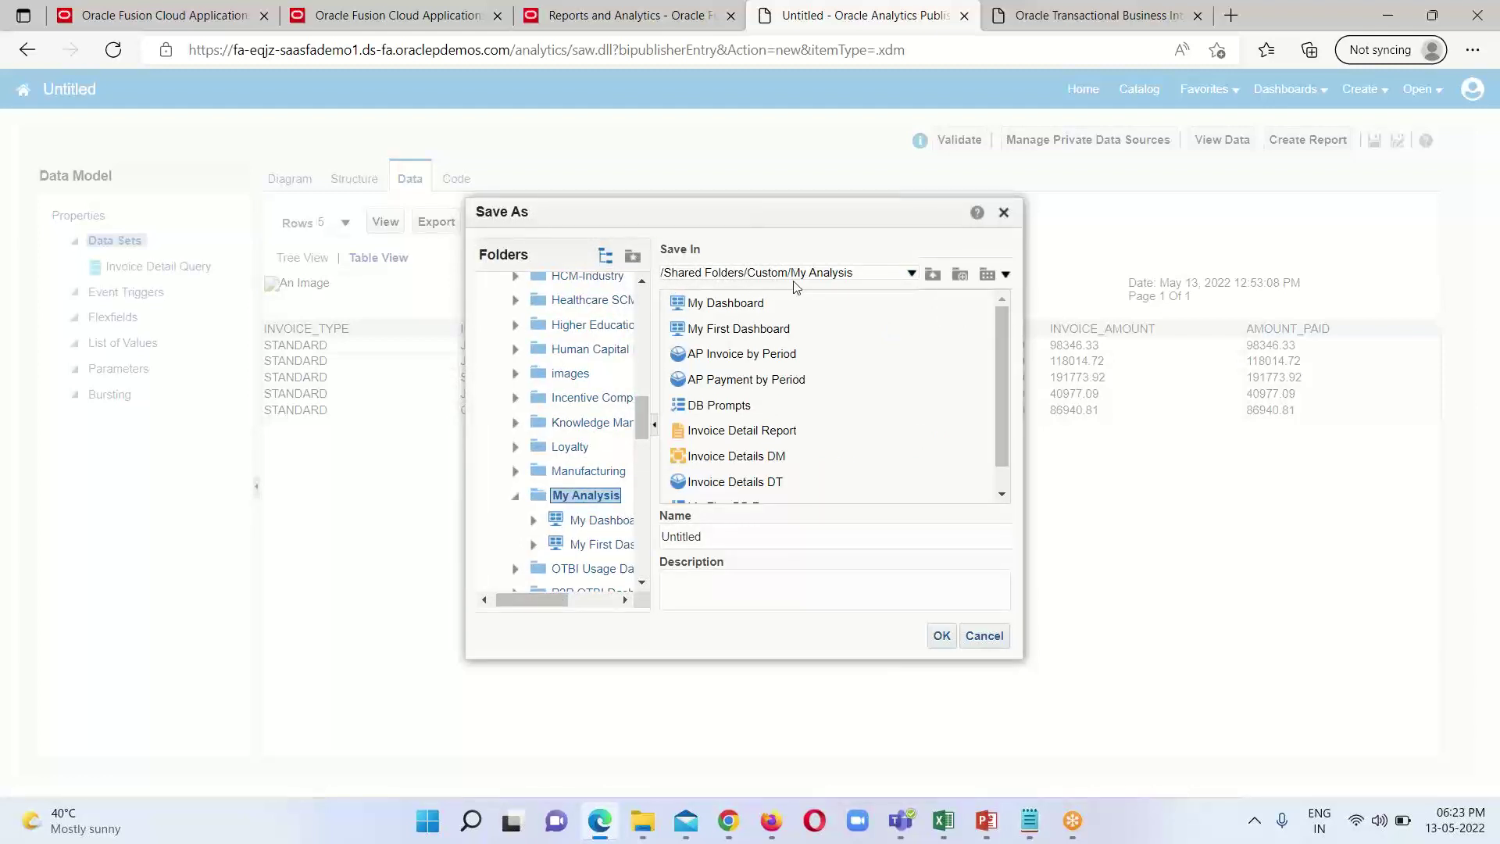
Step: Name the data model 'My Invoice Detail DM' and save it
{"action": "double_click", "coordinate": [695, 536]}
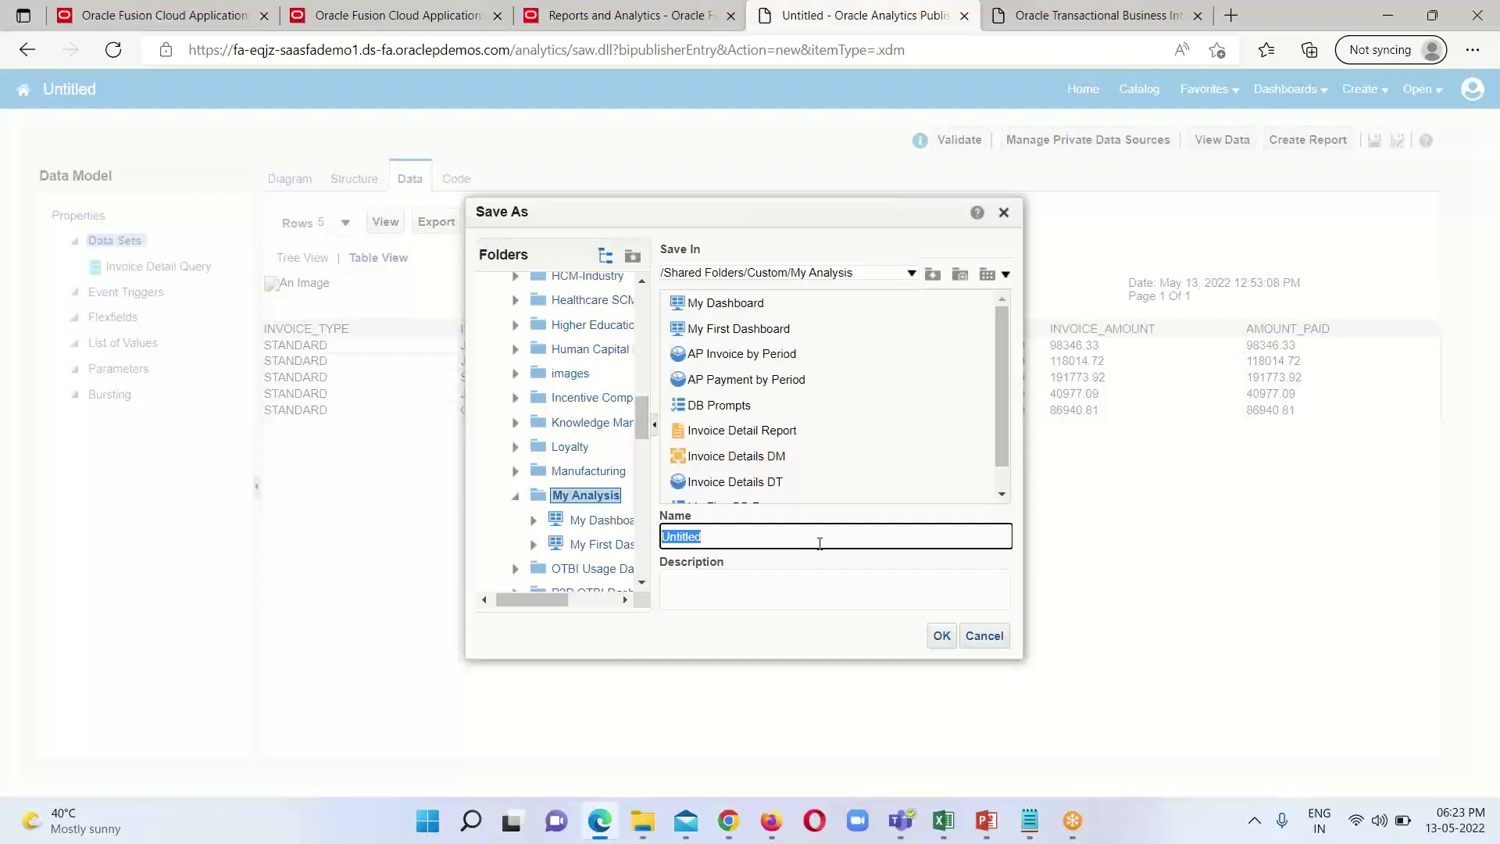
{"action": "type", "text": "Invoice Deta"}
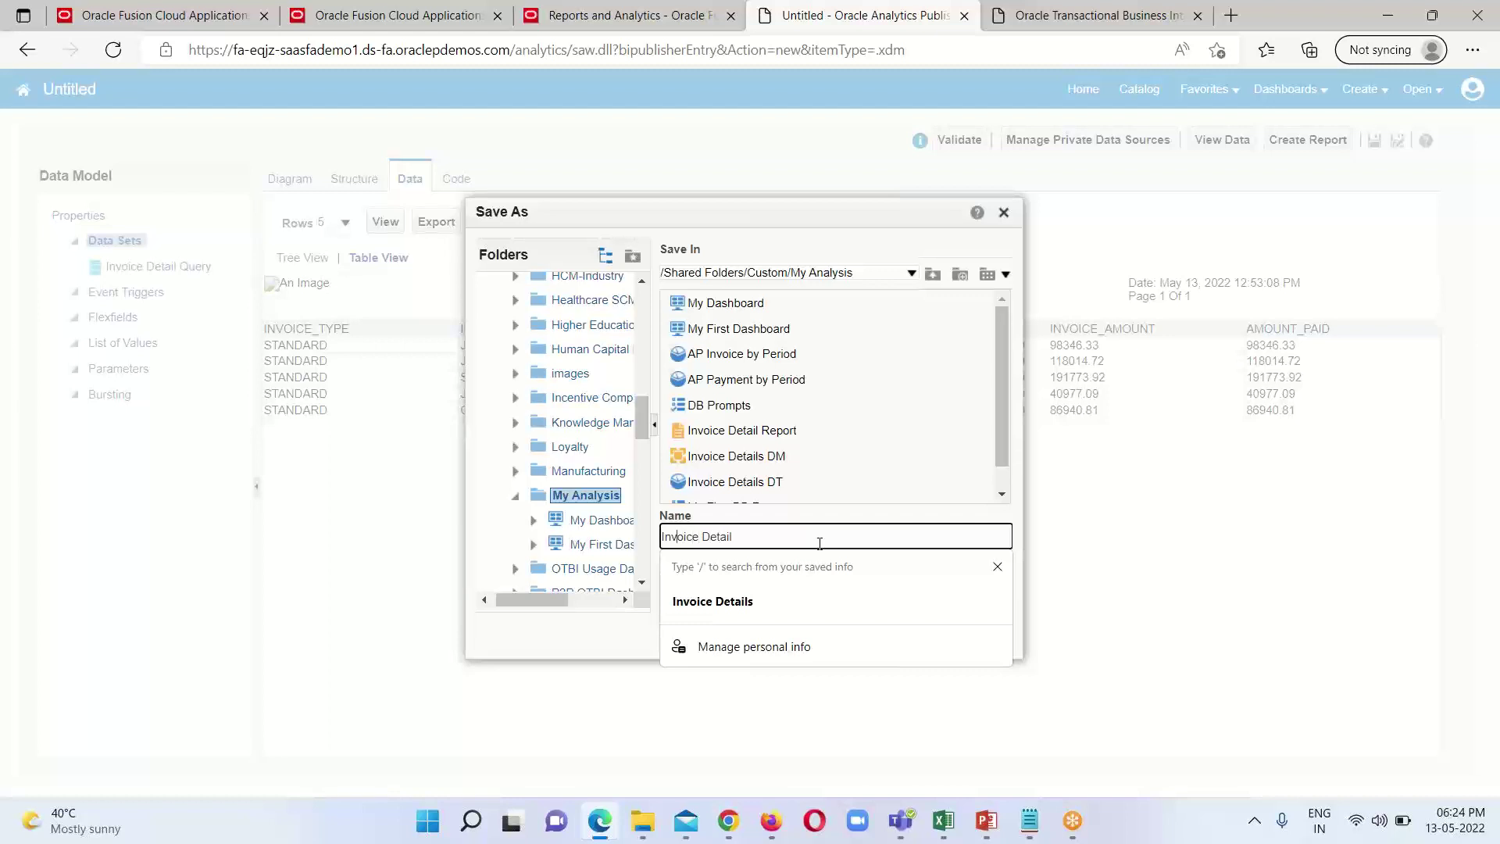
{"action": "key", "text": "Home"}
{"action": "type", "text": "My "}
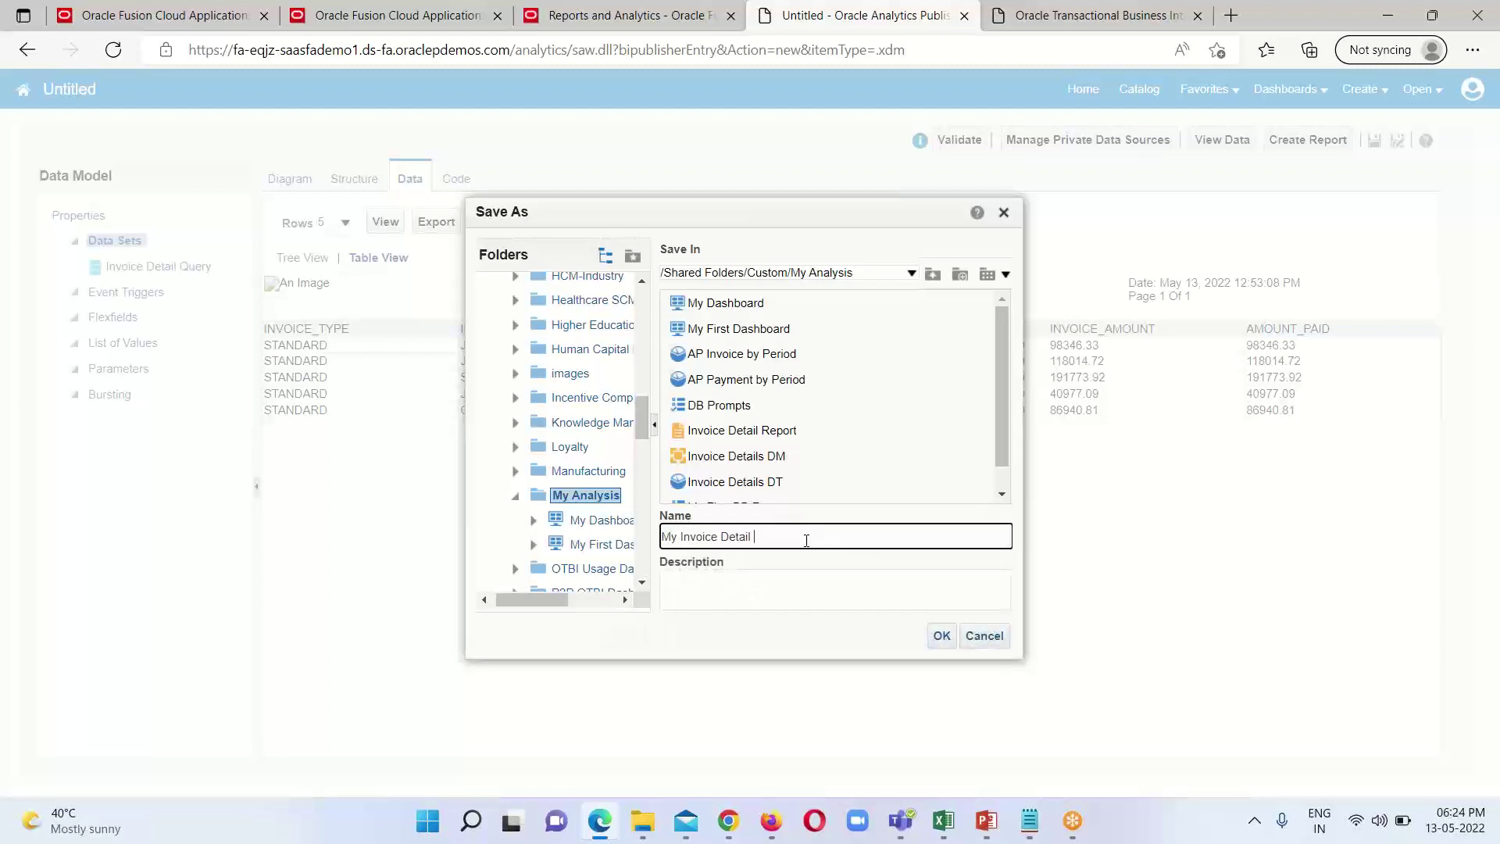
{"action": "type", "text": "DM"}
{"action": "left_click", "coordinate": [941, 637]}
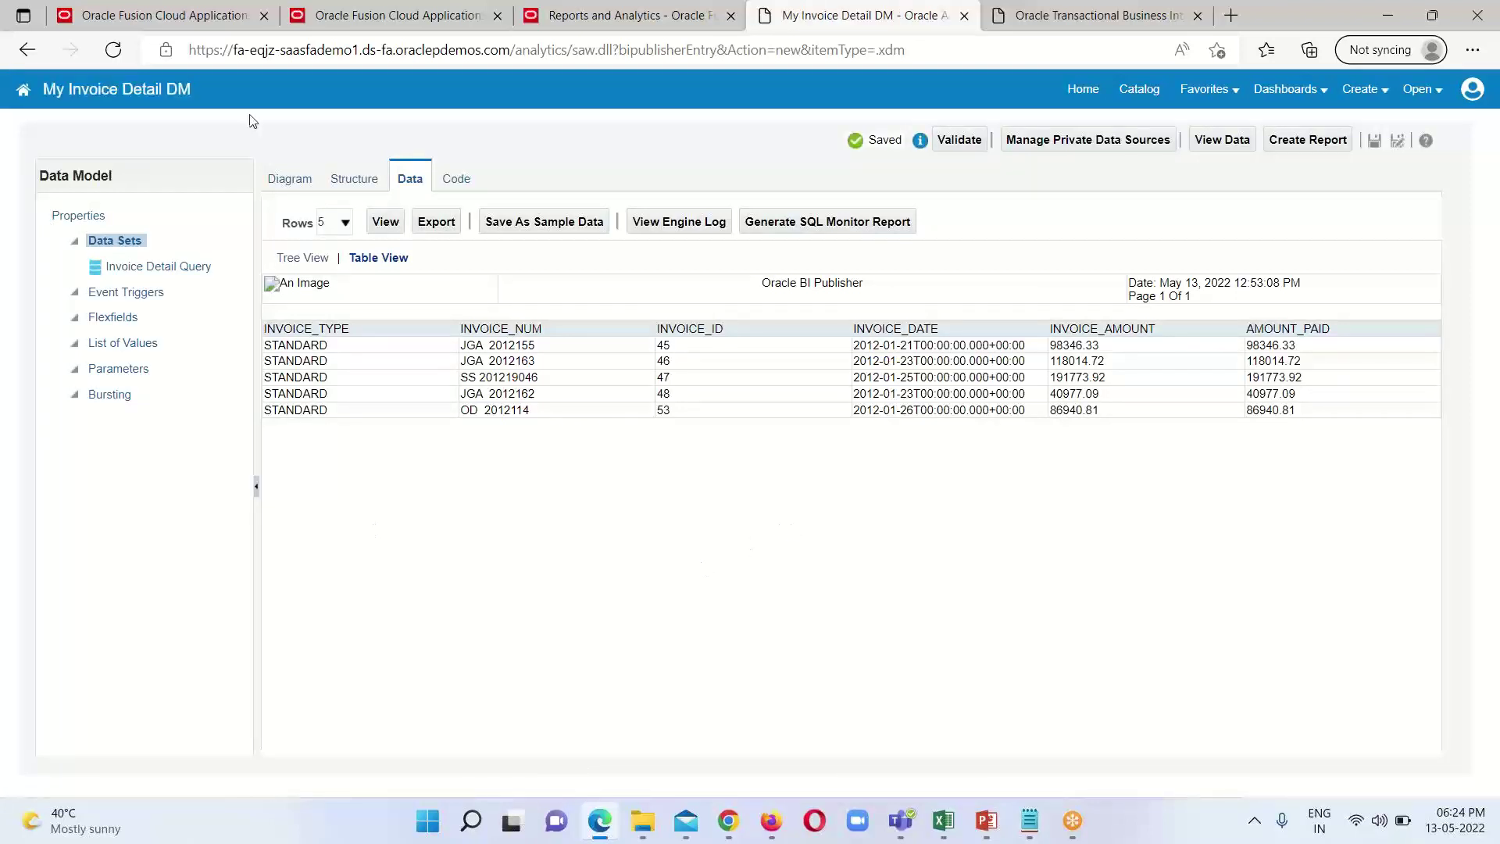
Step: Set the preview row count to 50 and rerun the query to show the invoice rows
{"action": "left_click", "coordinate": [344, 223]}
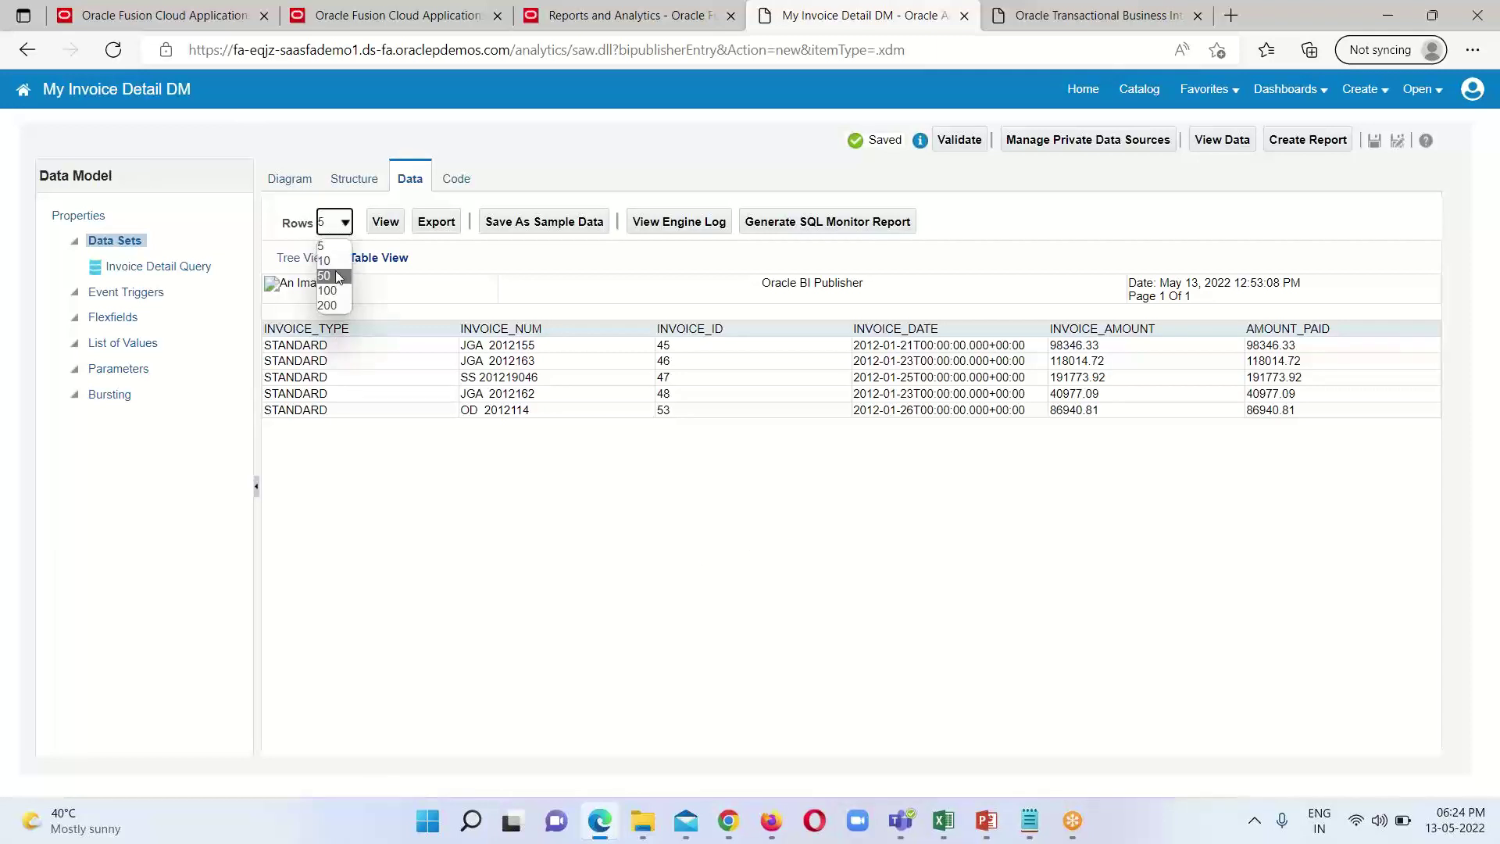
{"action": "left_click", "coordinate": [337, 274]}
{"action": "left_click", "coordinate": [386, 223]}
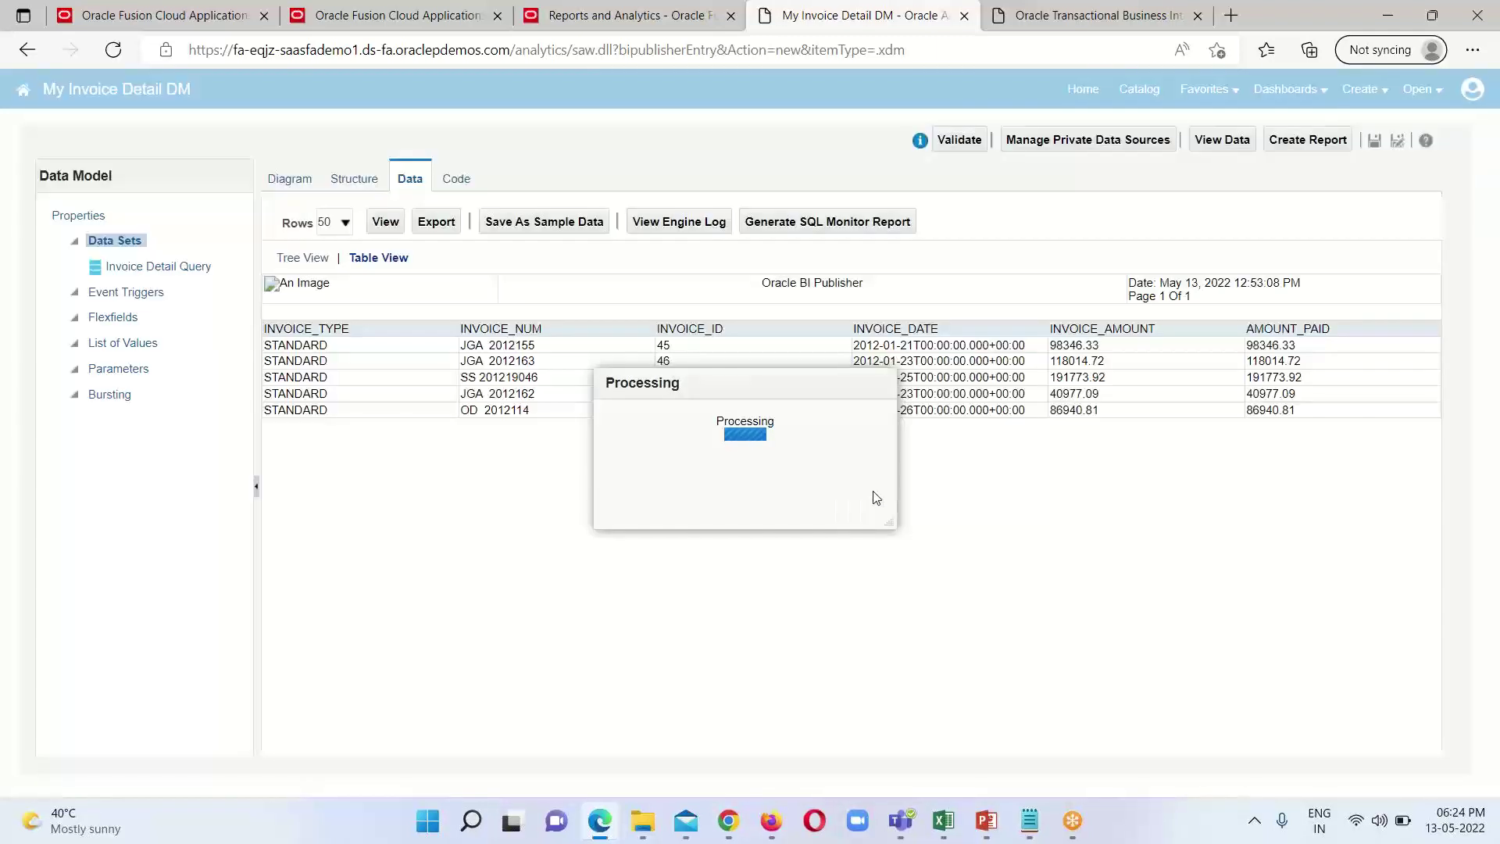
{"action": "scroll", "coordinate": [874, 490], "scroll_direction": "down", "scroll_amount": 5}
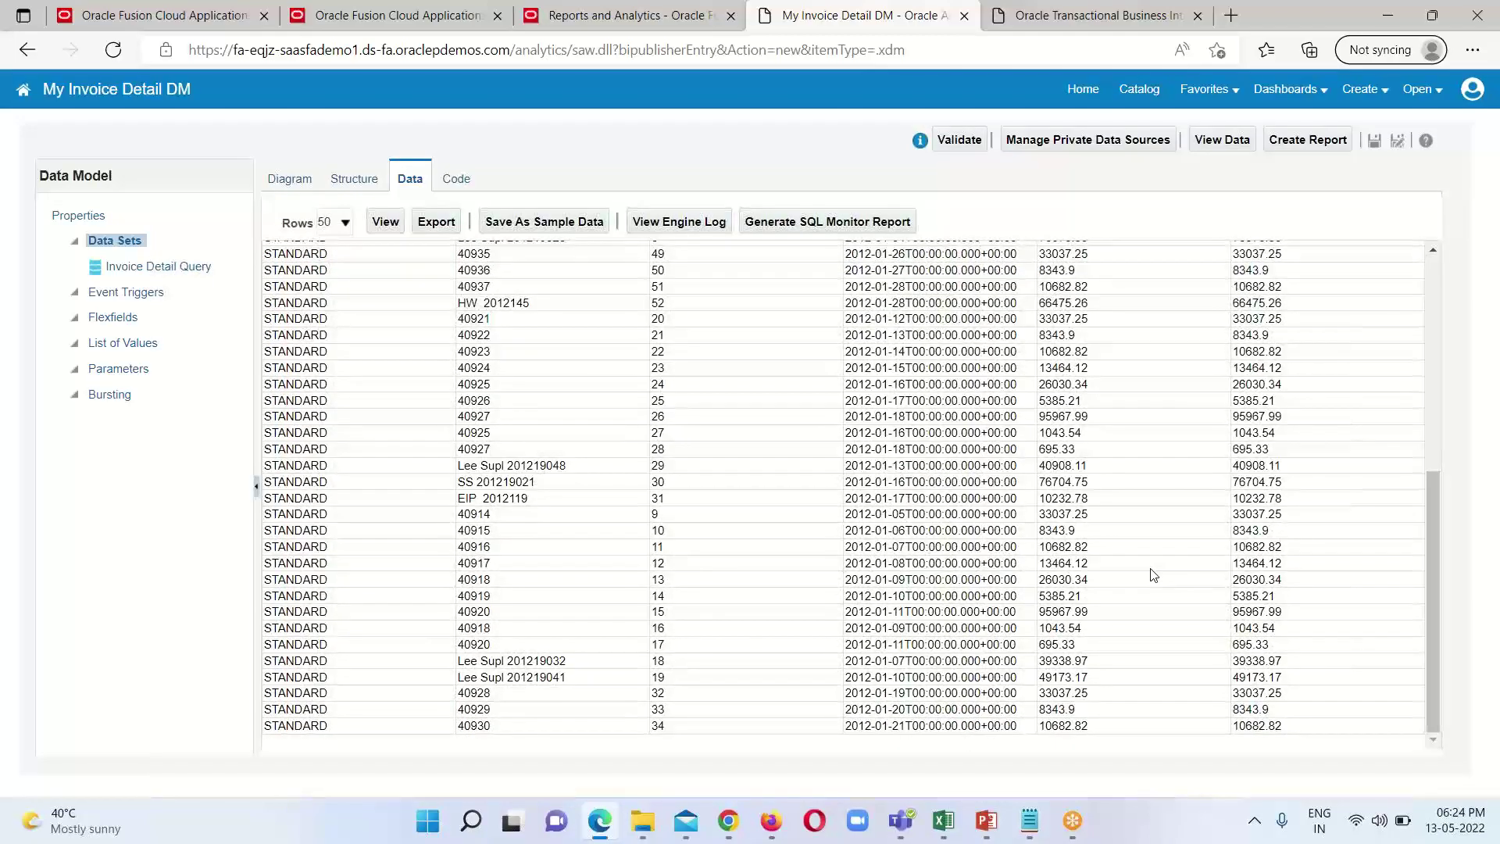
{"action": "scroll", "coordinate": [1149, 575], "scroll_direction": "up", "scroll_amount": 5}
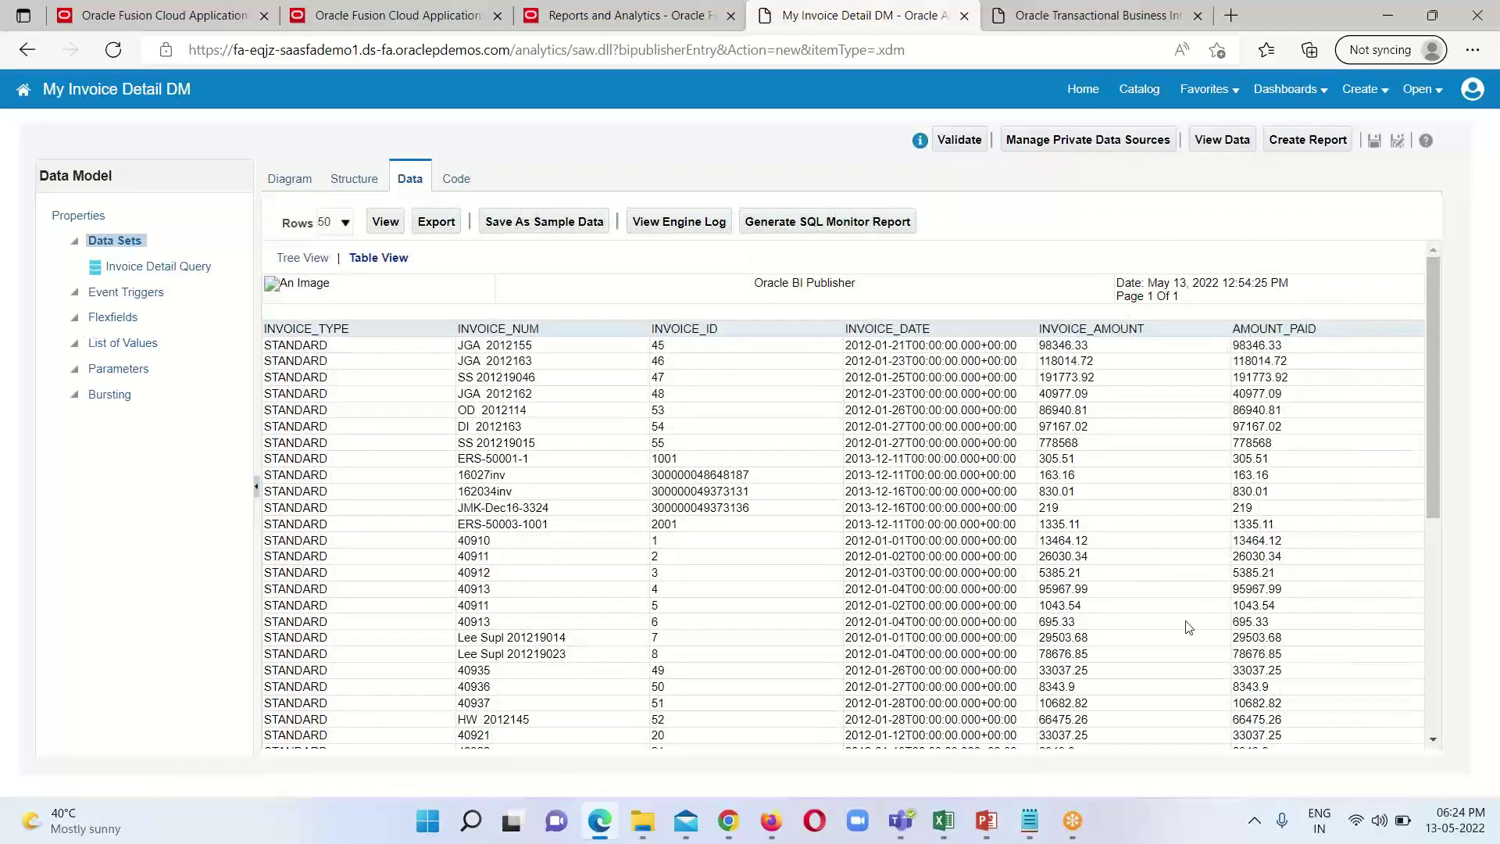
{"action": "scroll", "coordinate": [1186, 619], "scroll_direction": "down", "scroll_amount": 5}
{"action": "scroll", "coordinate": [1251, 587], "scroll_direction": "up", "scroll_amount": 5}
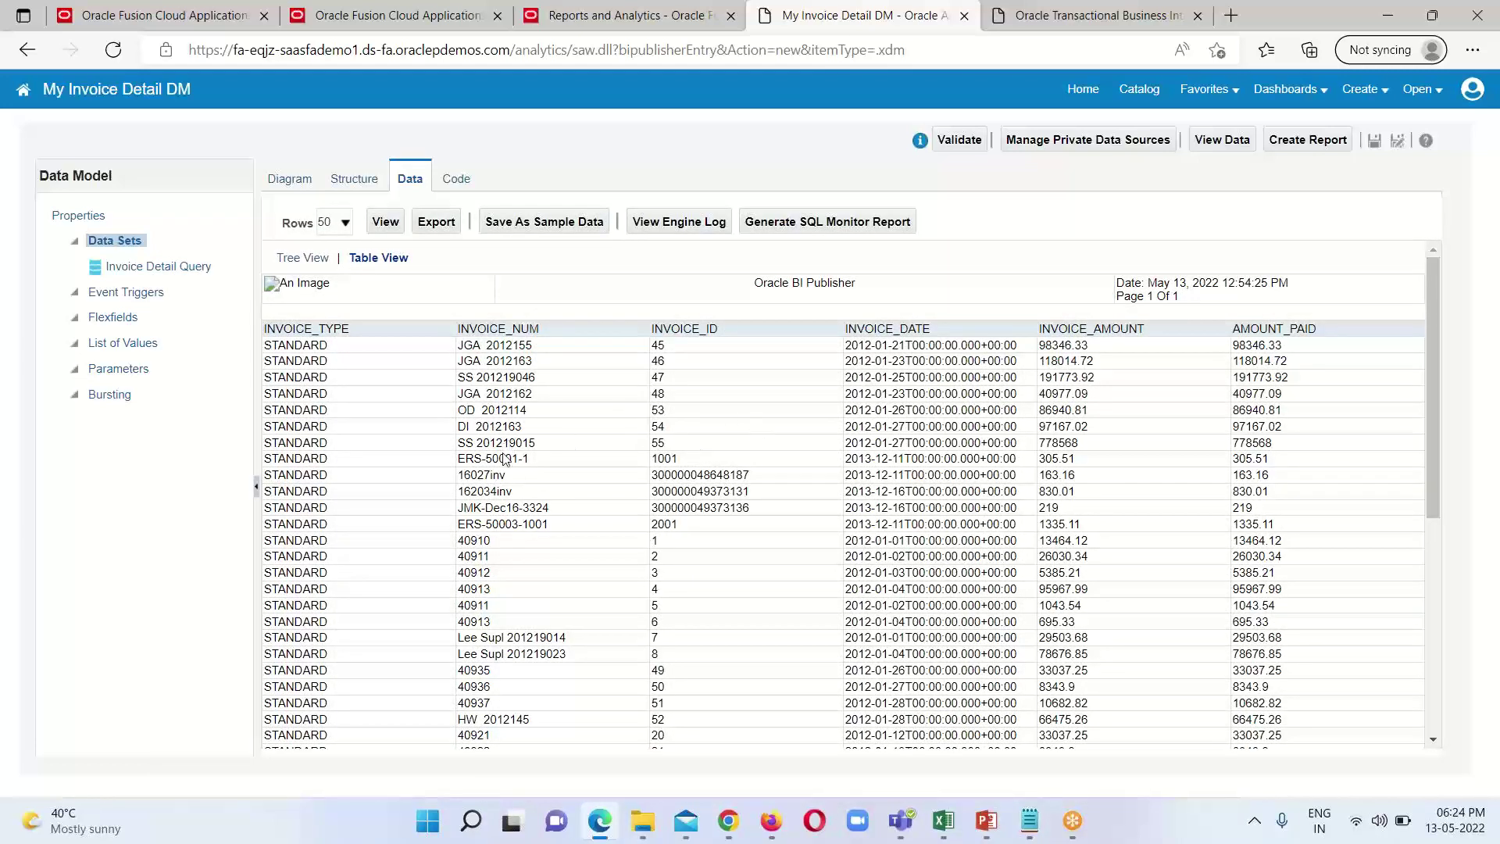
Step: Save the 50 previewed invoice rows as sample data and dismiss the Info message
{"action": "left_click", "coordinate": [562, 224]}
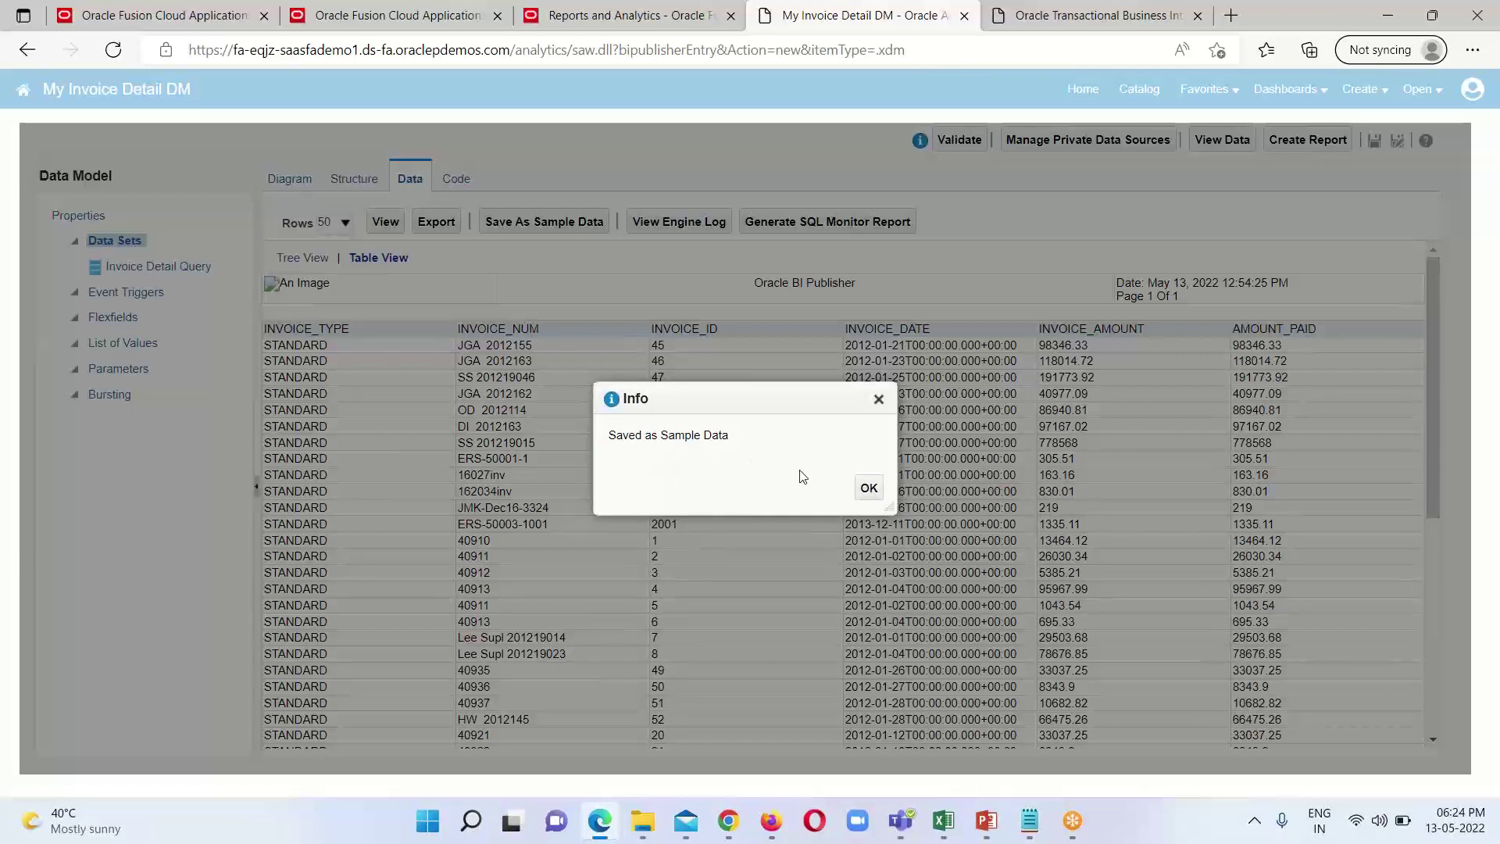
{"action": "left_click", "coordinate": [869, 488]}
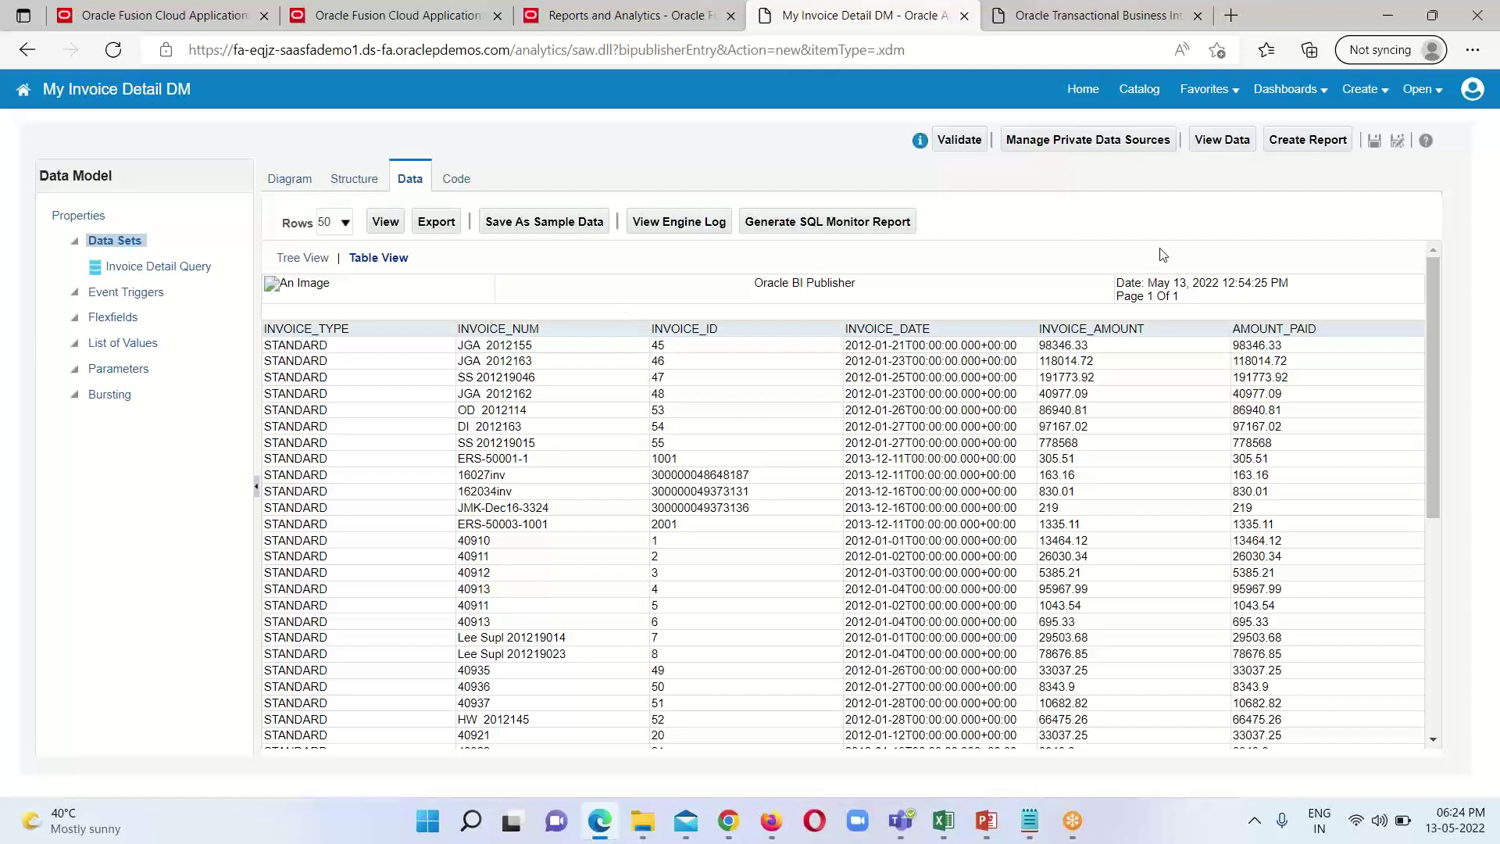
Step: Start a new report from the My Invoice Detail DM data model, dismissing the guided creation wizard
{"action": "left_click", "coordinate": [1293, 140]}
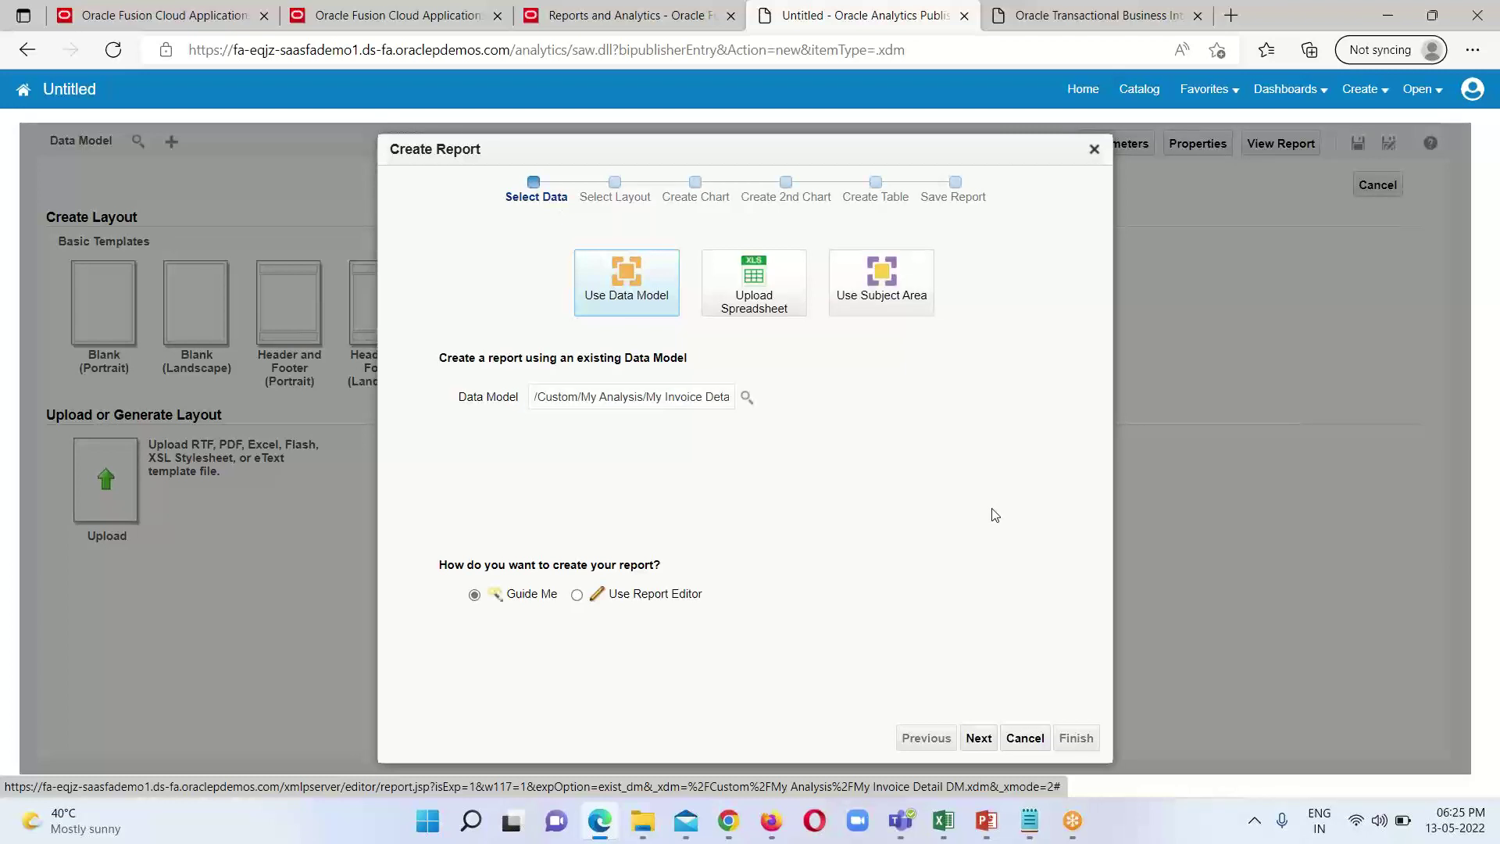
{"action": "left_click", "coordinate": [1025, 739]}
{"action": "left_click", "coordinate": [848, 156]}
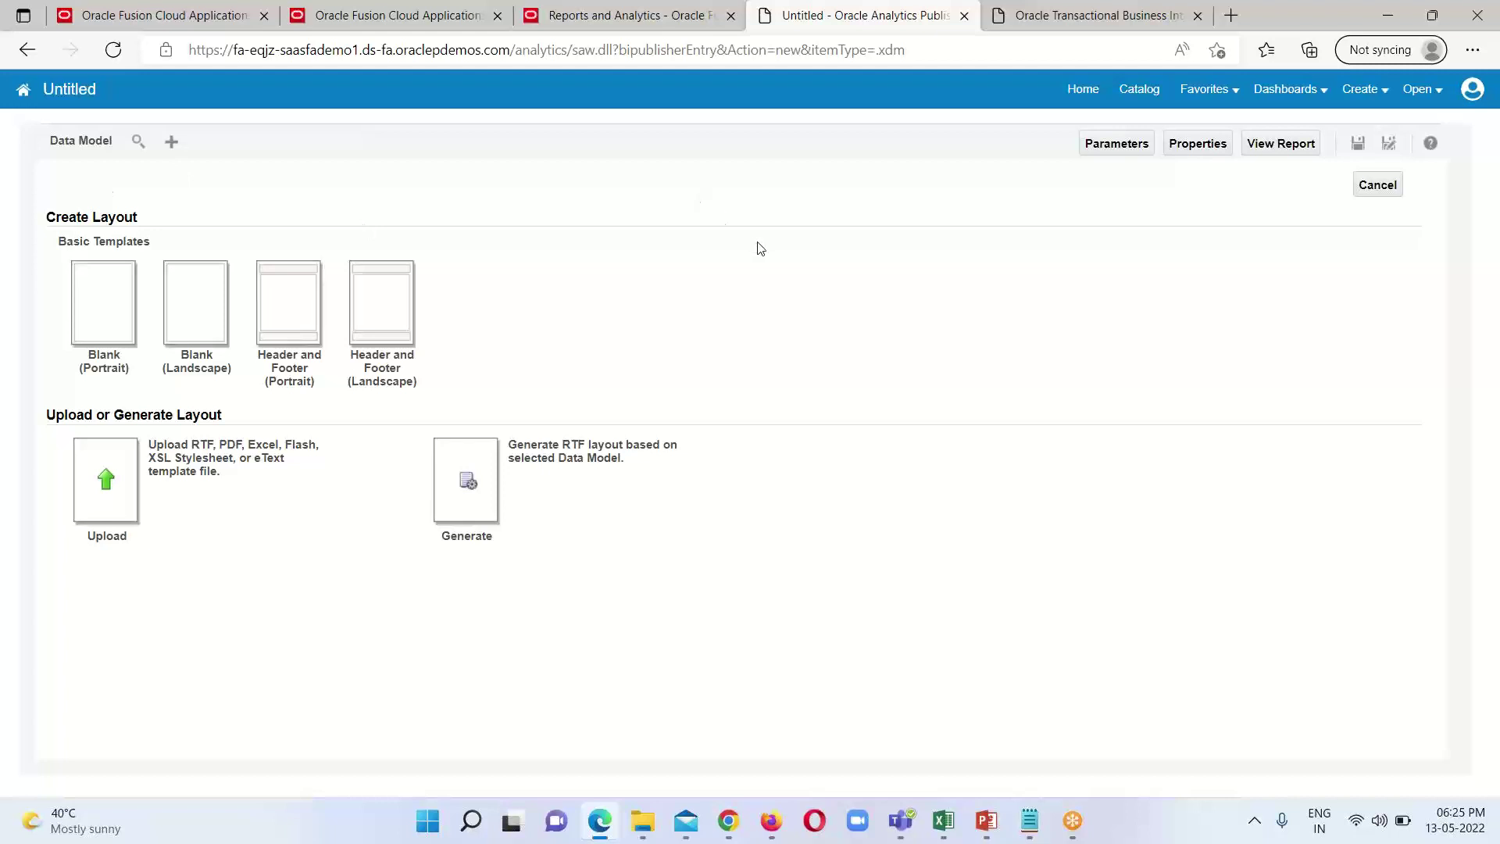
Step: Pick My Invoice Detail DM from Shared Folders > Custom > My Analysis as the report's data model
{"action": "left_click", "coordinate": [177, 151]}
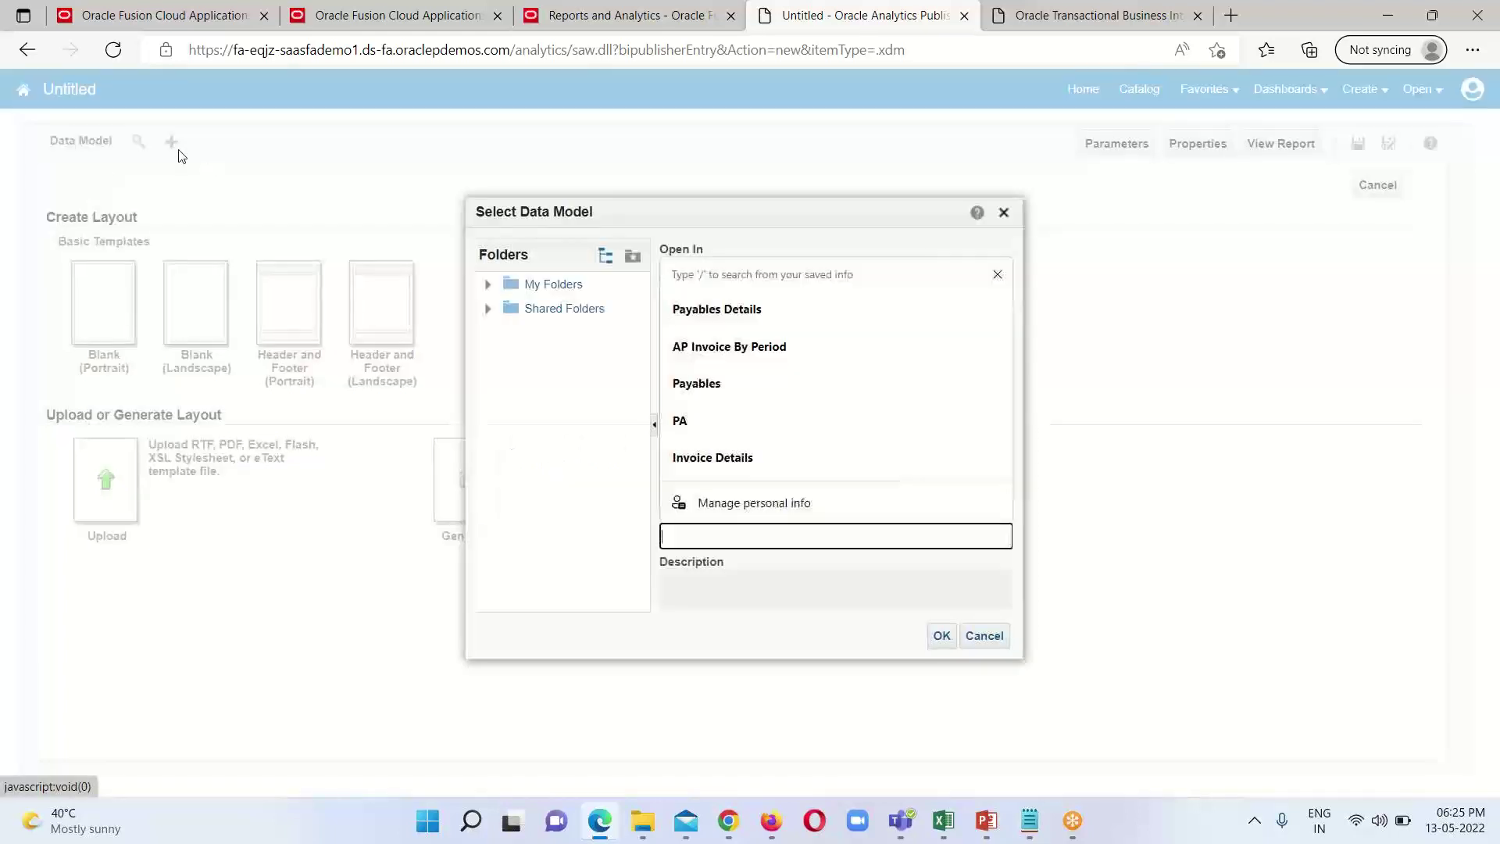
{"action": "left_click", "coordinate": [532, 311]}
{"action": "left_click", "coordinate": [549, 409]}
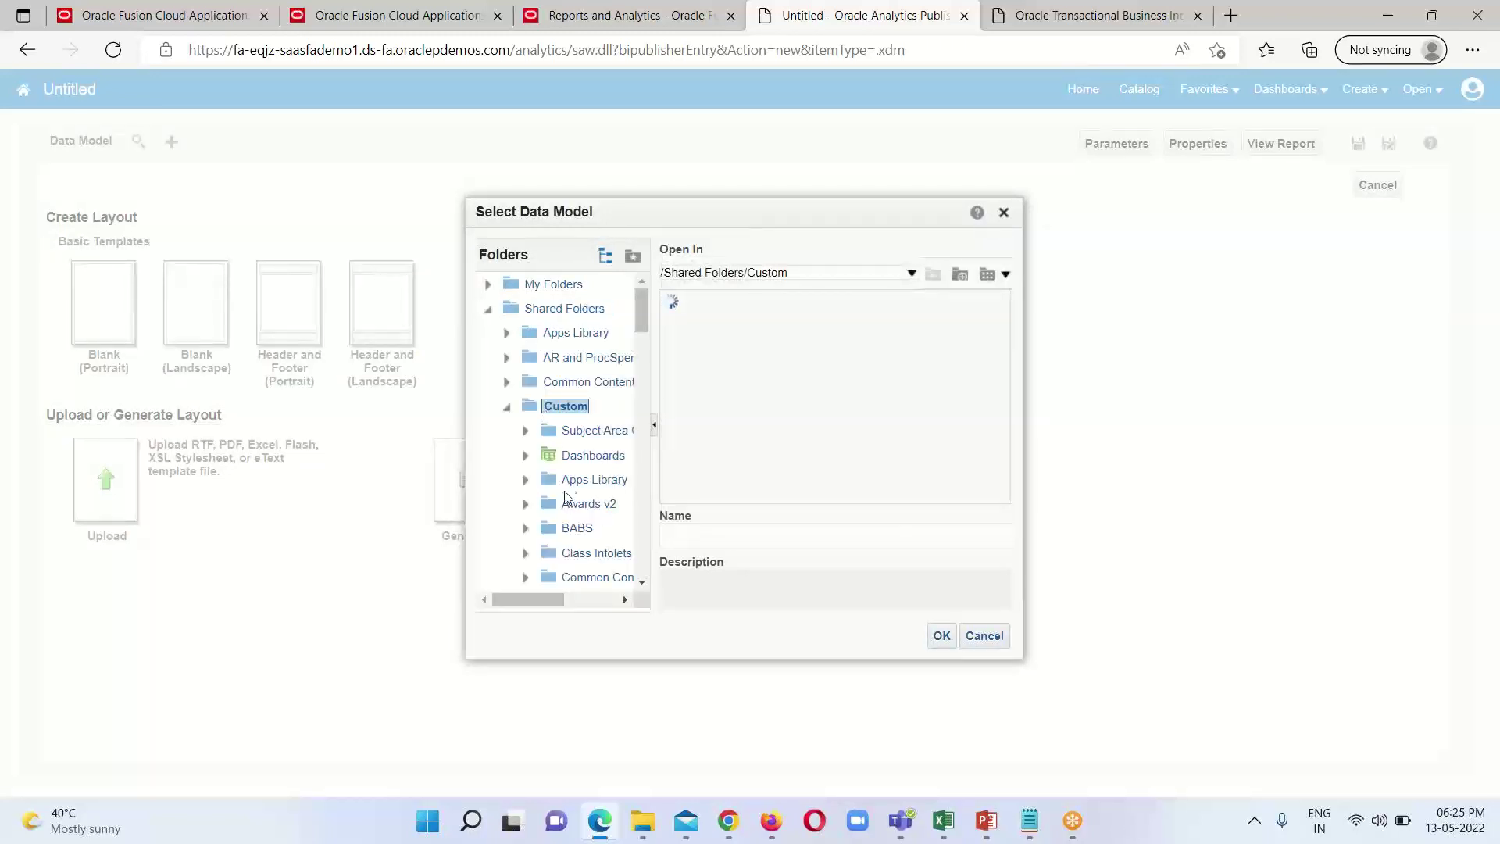
{"action": "scroll", "coordinate": [608, 490], "scroll_direction": "down", "scroll_amount": 2}
{"action": "scroll", "coordinate": [601, 501], "scroll_direction": "down", "scroll_amount": 10}
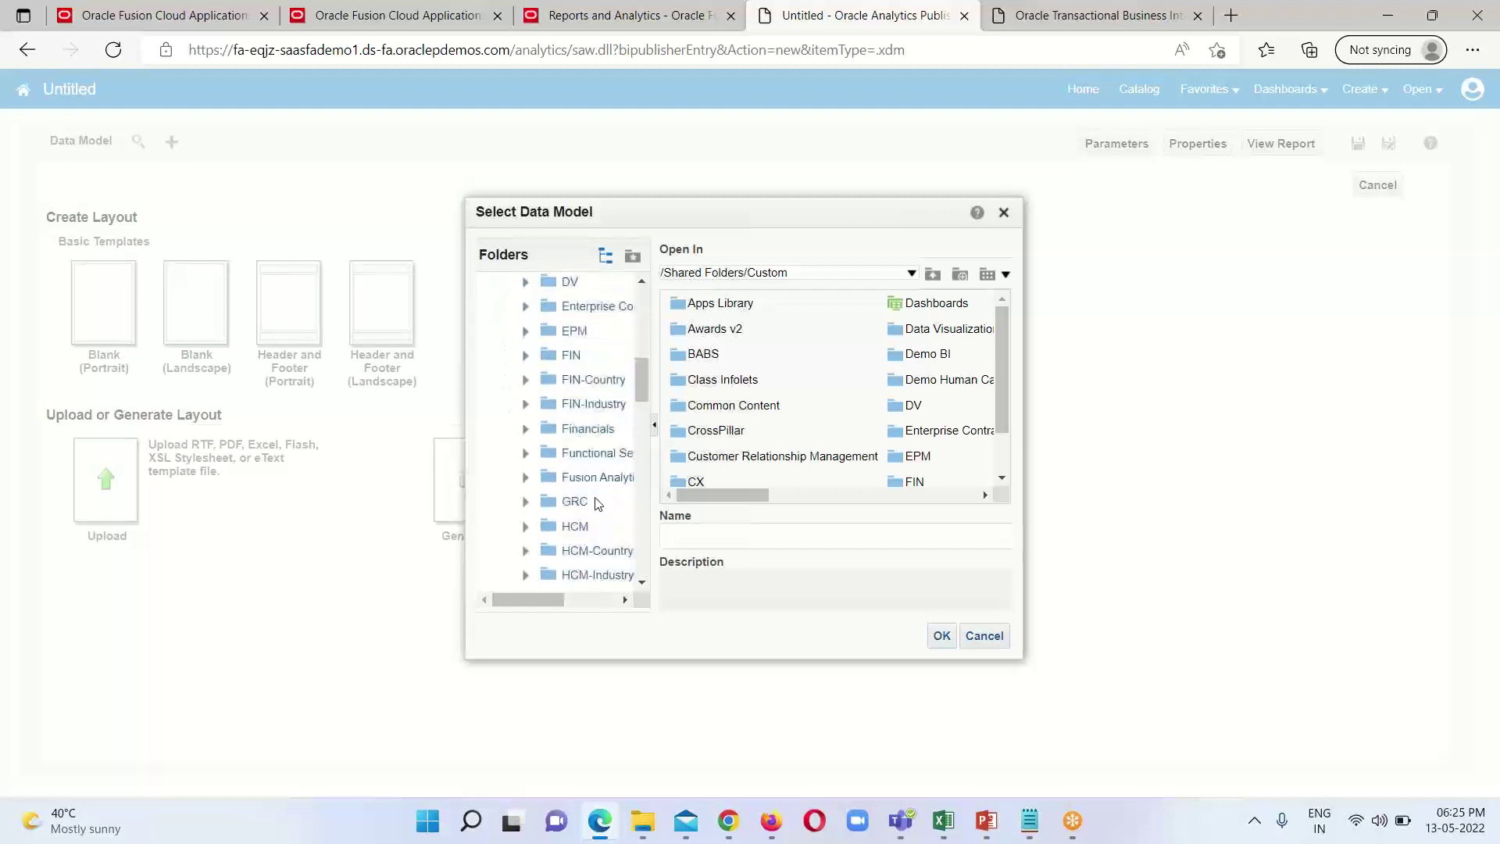
{"action": "left_click", "coordinate": [573, 547]}
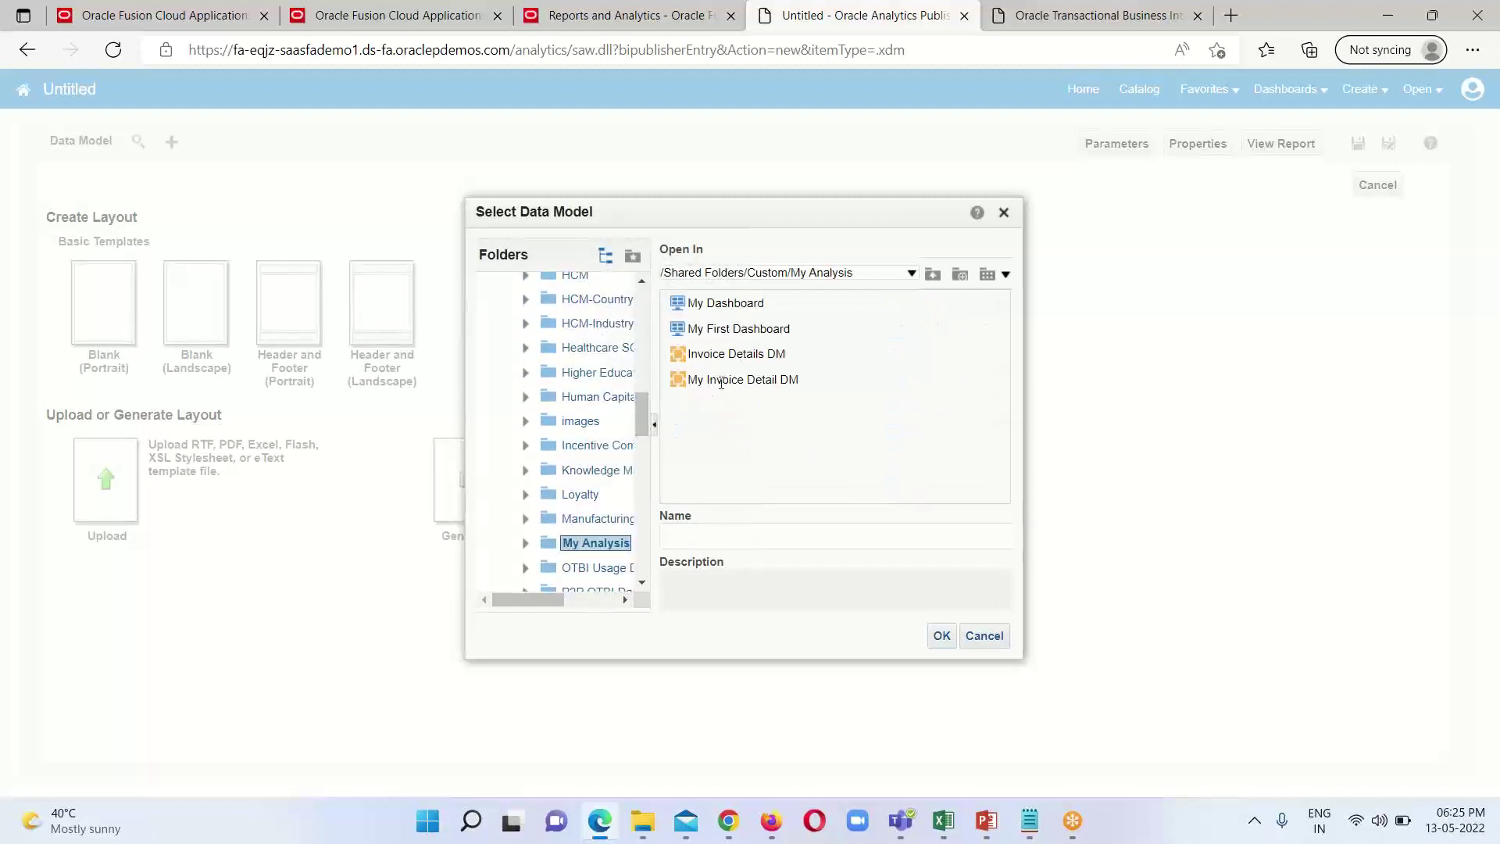
{"action": "left_click", "coordinate": [720, 381]}
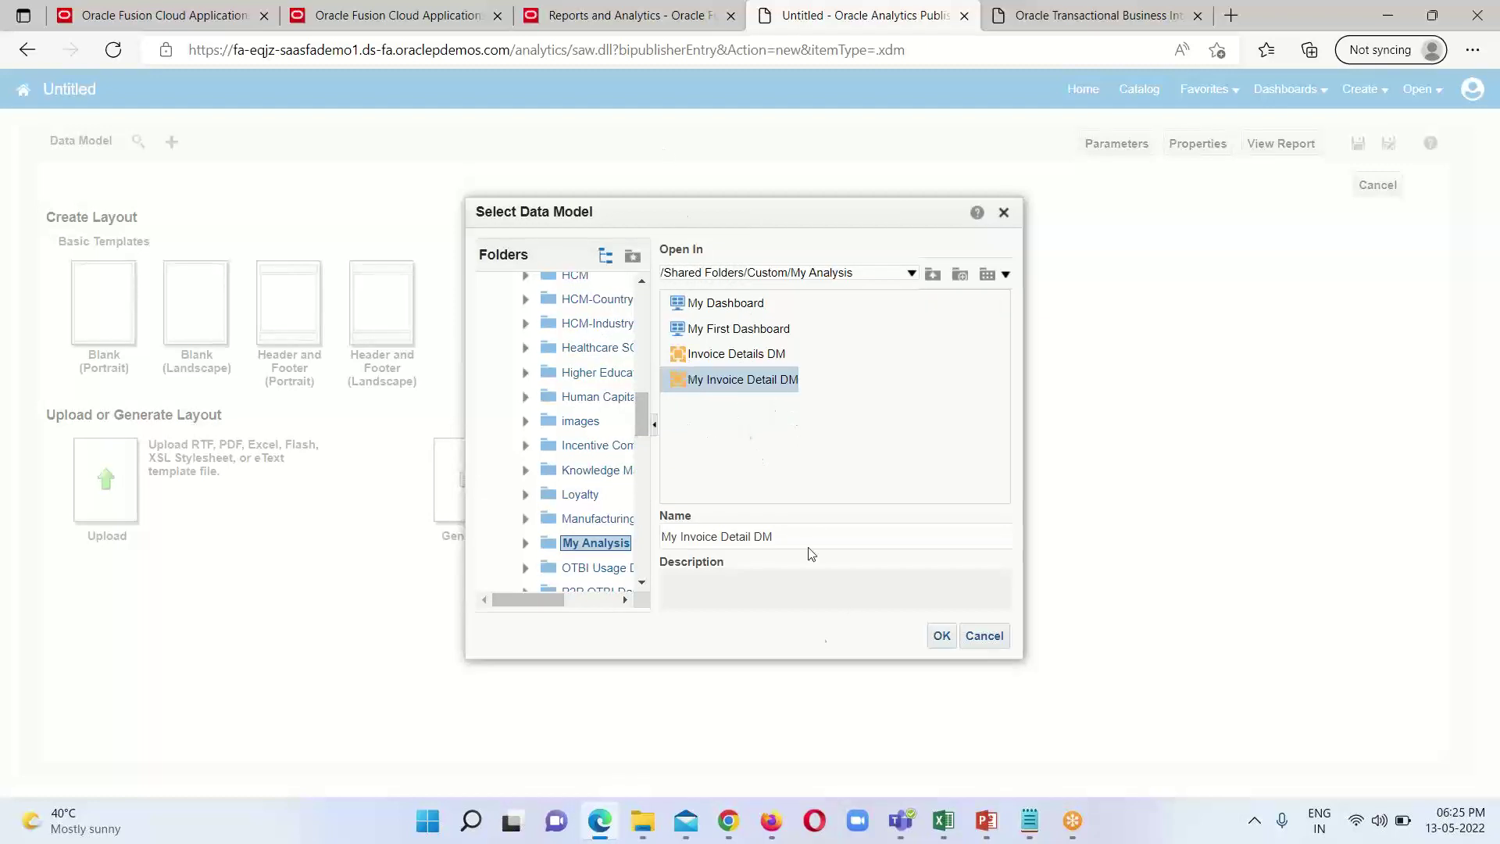
{"action": "left_click", "coordinate": [940, 638]}
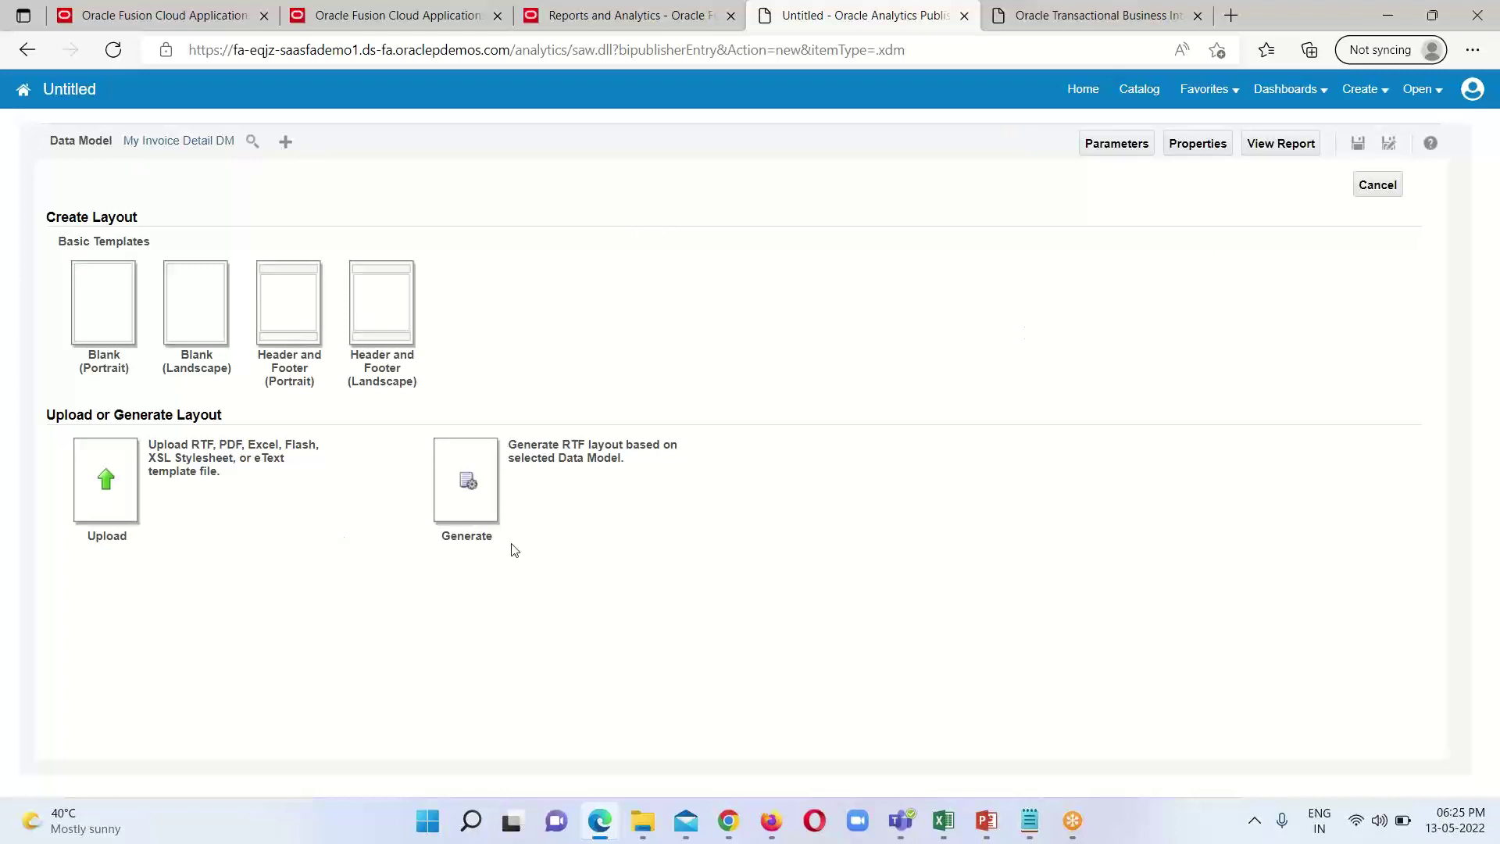
Step: Auto-generate an RTF layout from the data model with the template name 'My Invoice Detail Temp'
{"action": "left_click", "coordinate": [480, 476]}
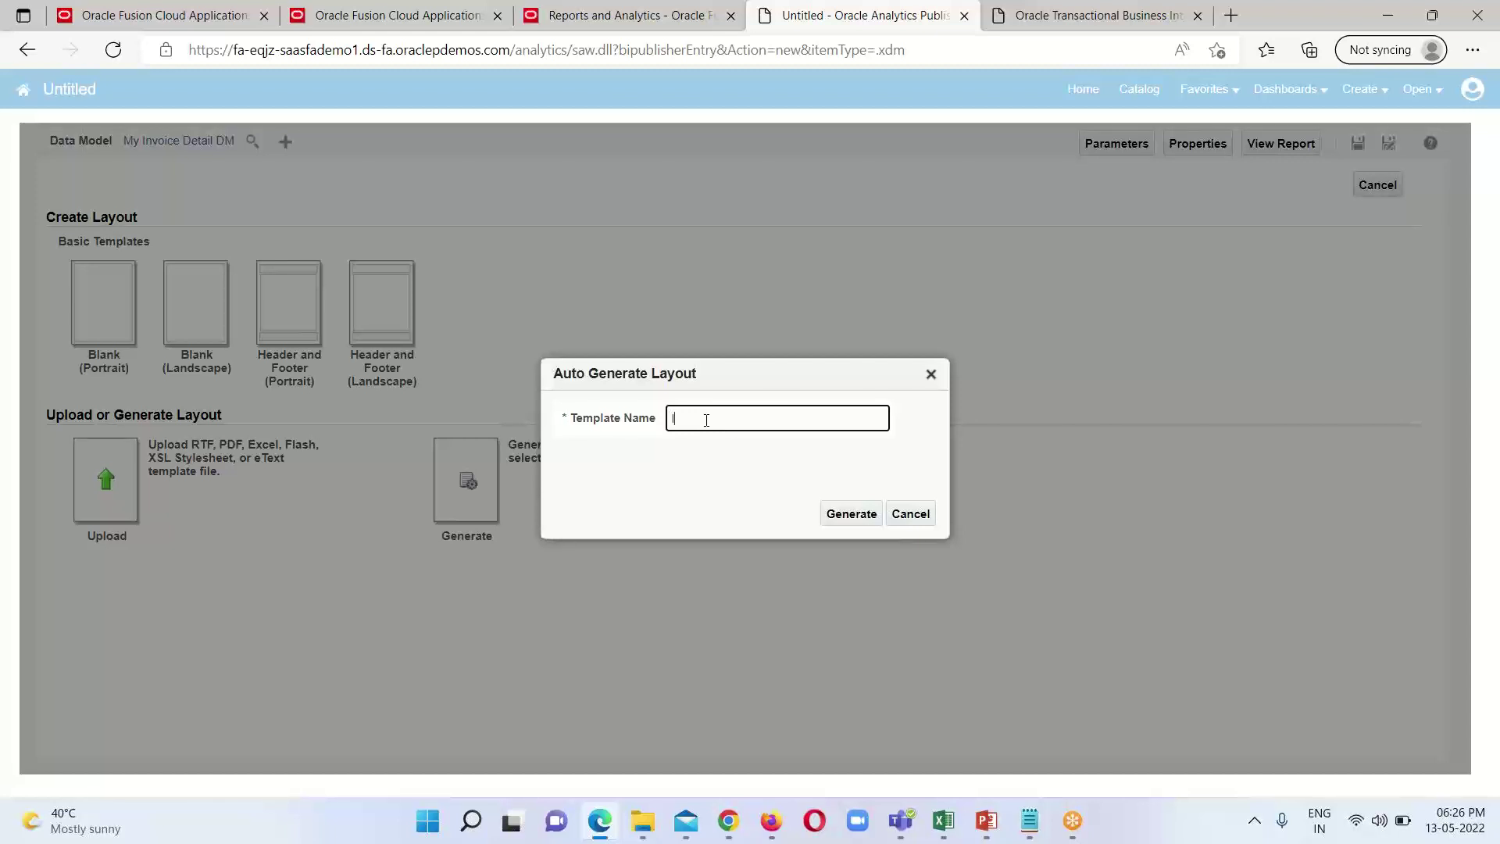
{"action": "type", "text": "M"}
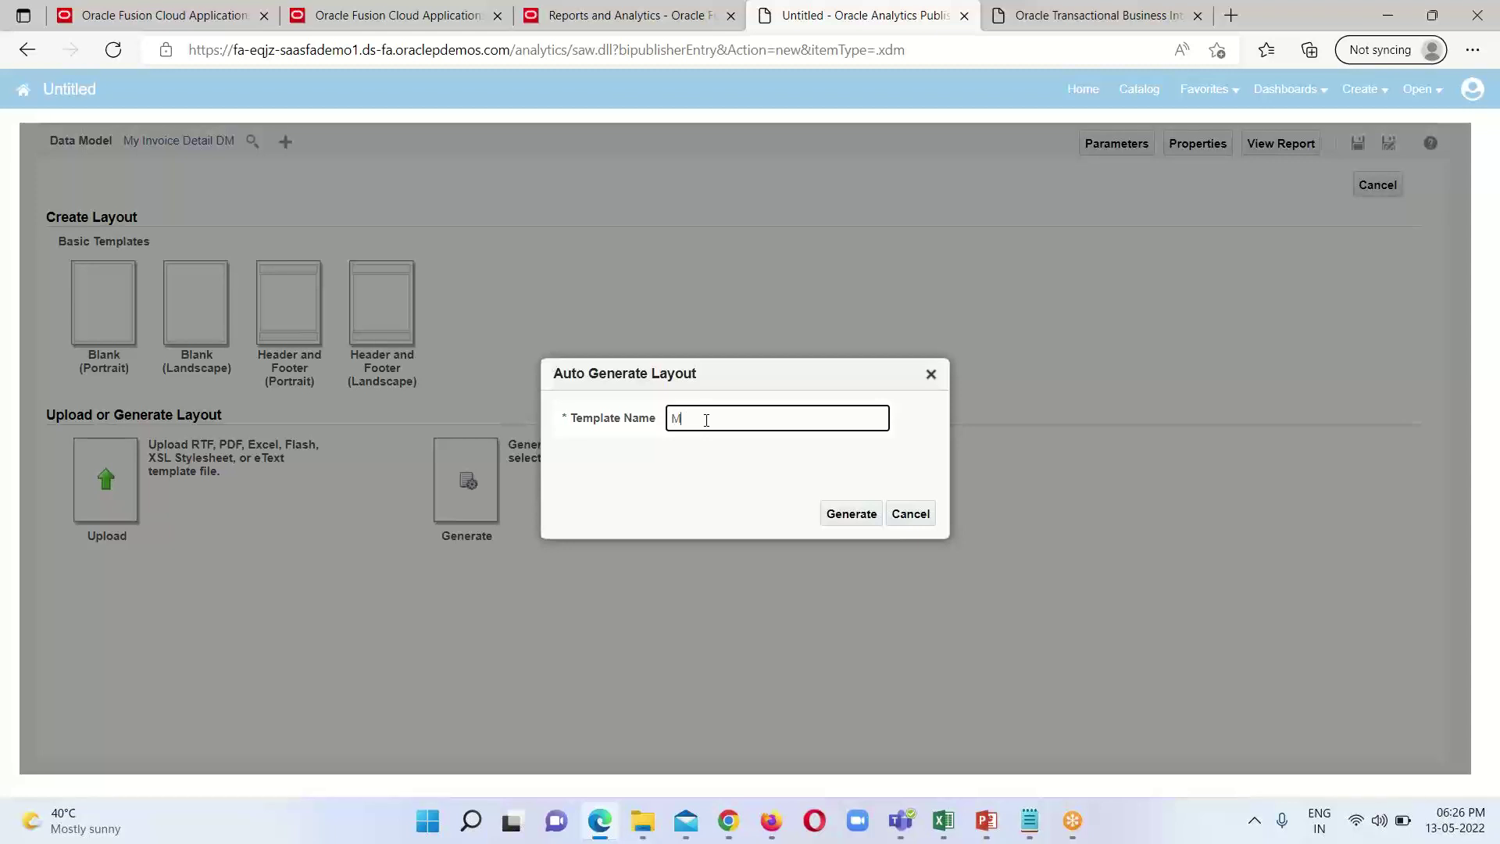
{"action": "type", "text": "y Invoice Detail"}
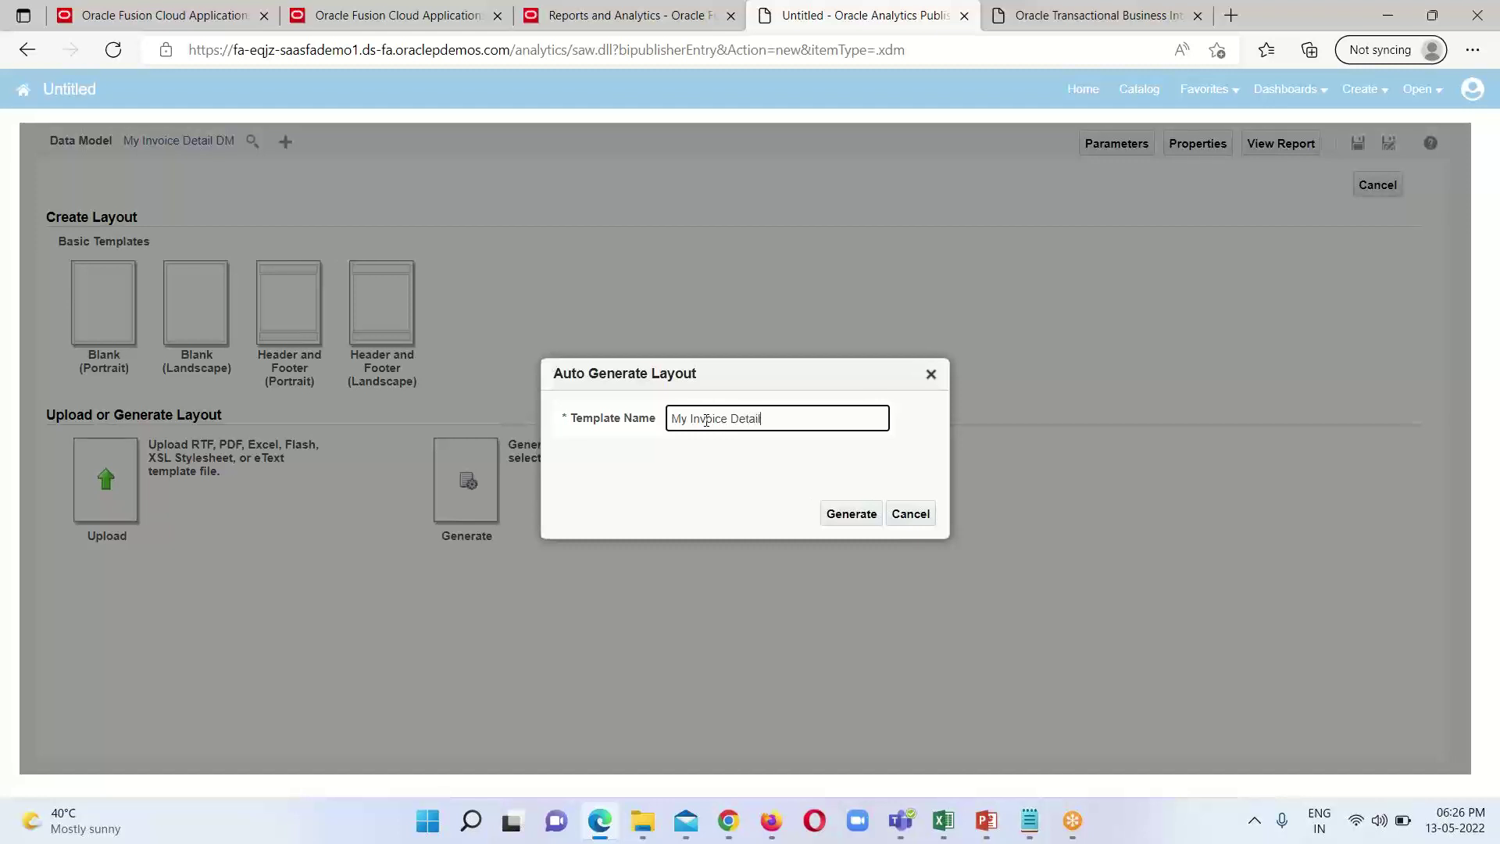
{"action": "type", "text": " Temp"}
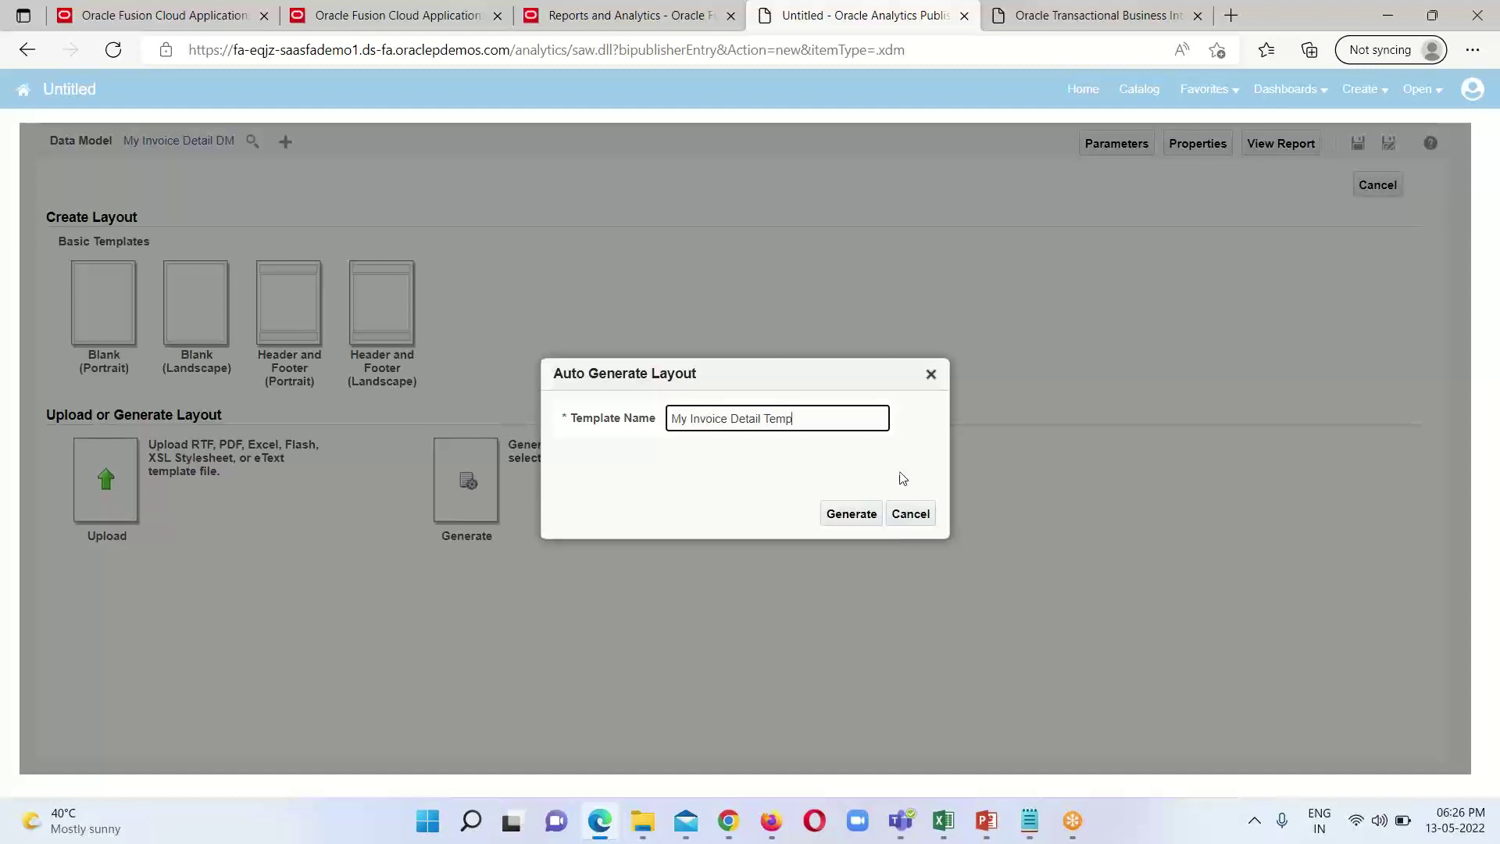
{"action": "left_click", "coordinate": [856, 516]}
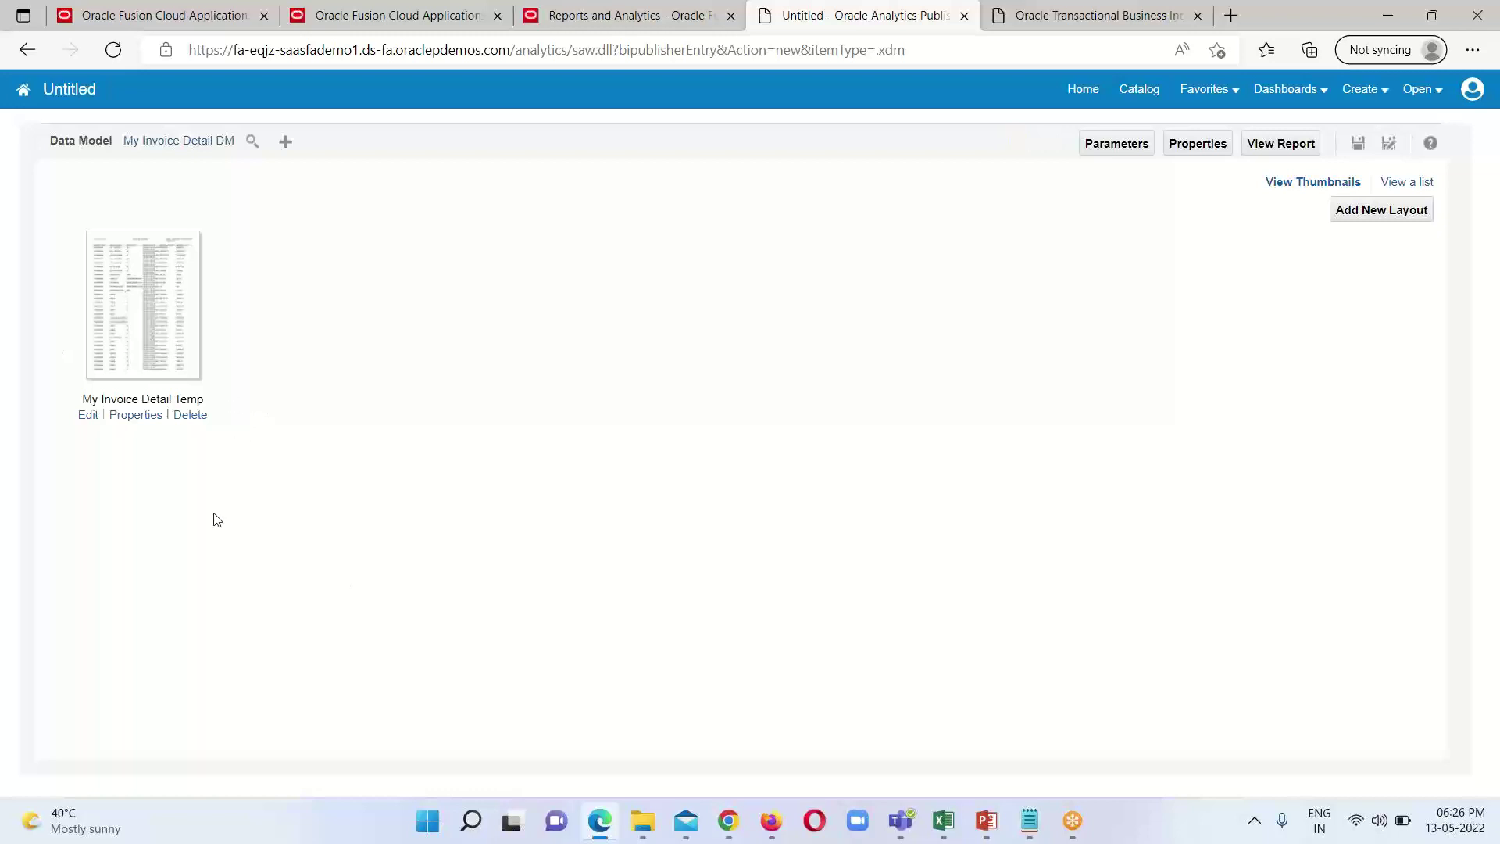
Step: Save the untitled report into the My Analysis folder under the name 'My Invoice Detail Report'
{"action": "left_click", "coordinate": [1359, 145]}
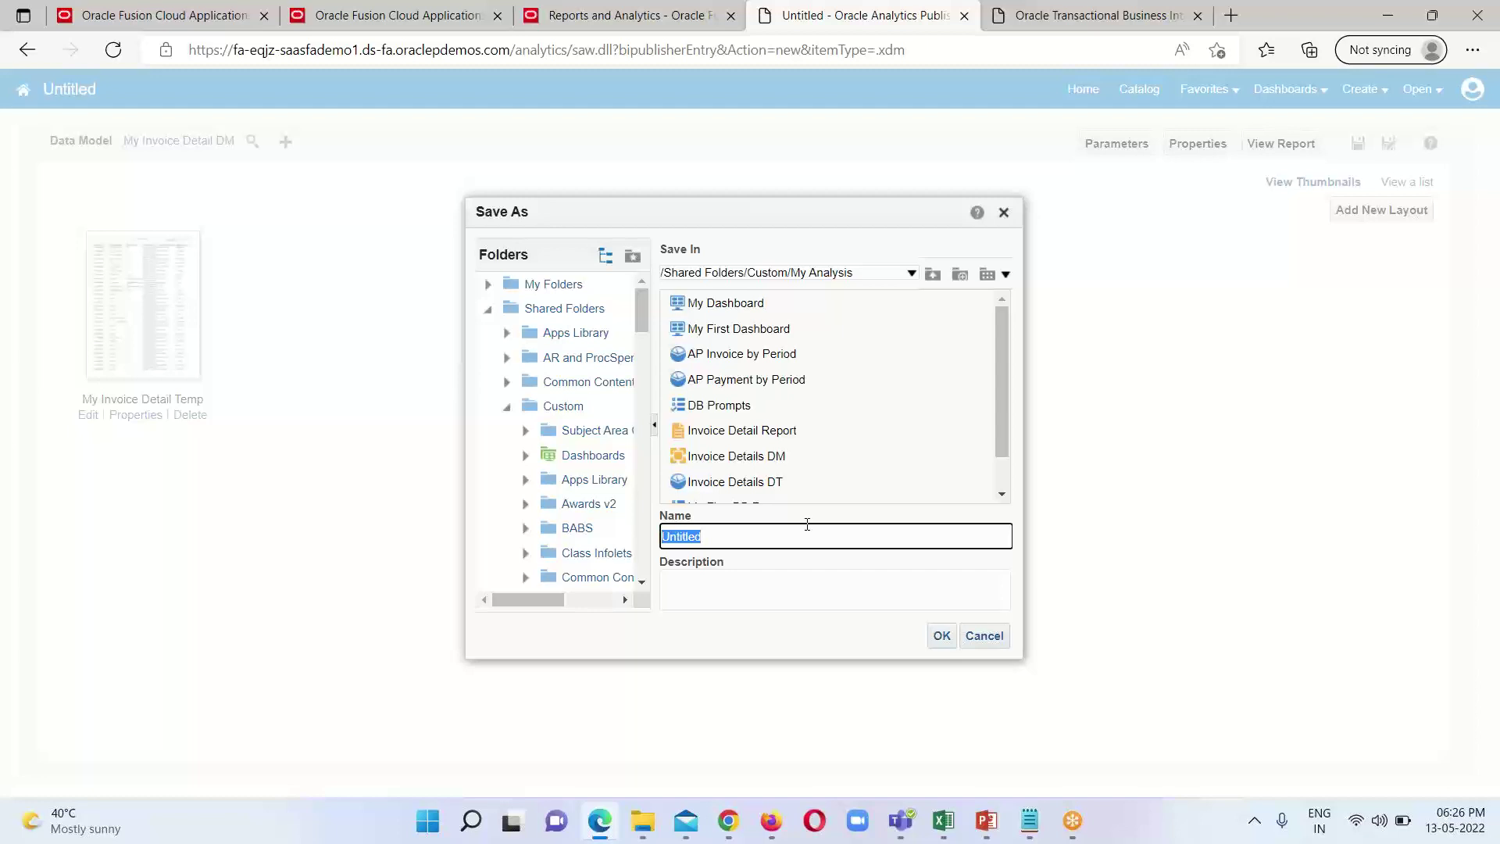
{"action": "type", "text": "MY"}
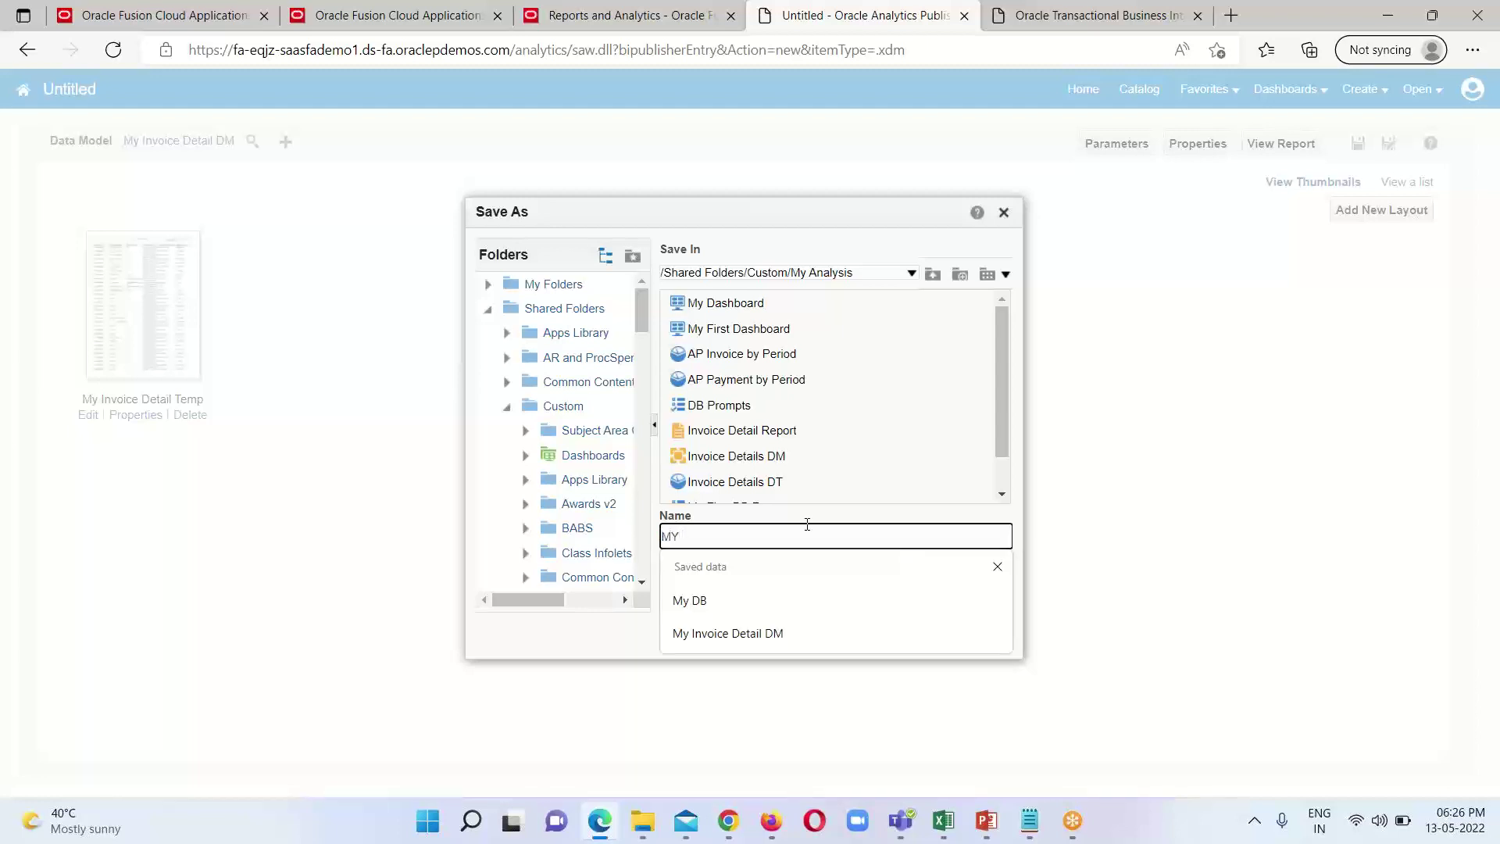
{"action": "type", "text": " Invoice Detail"}
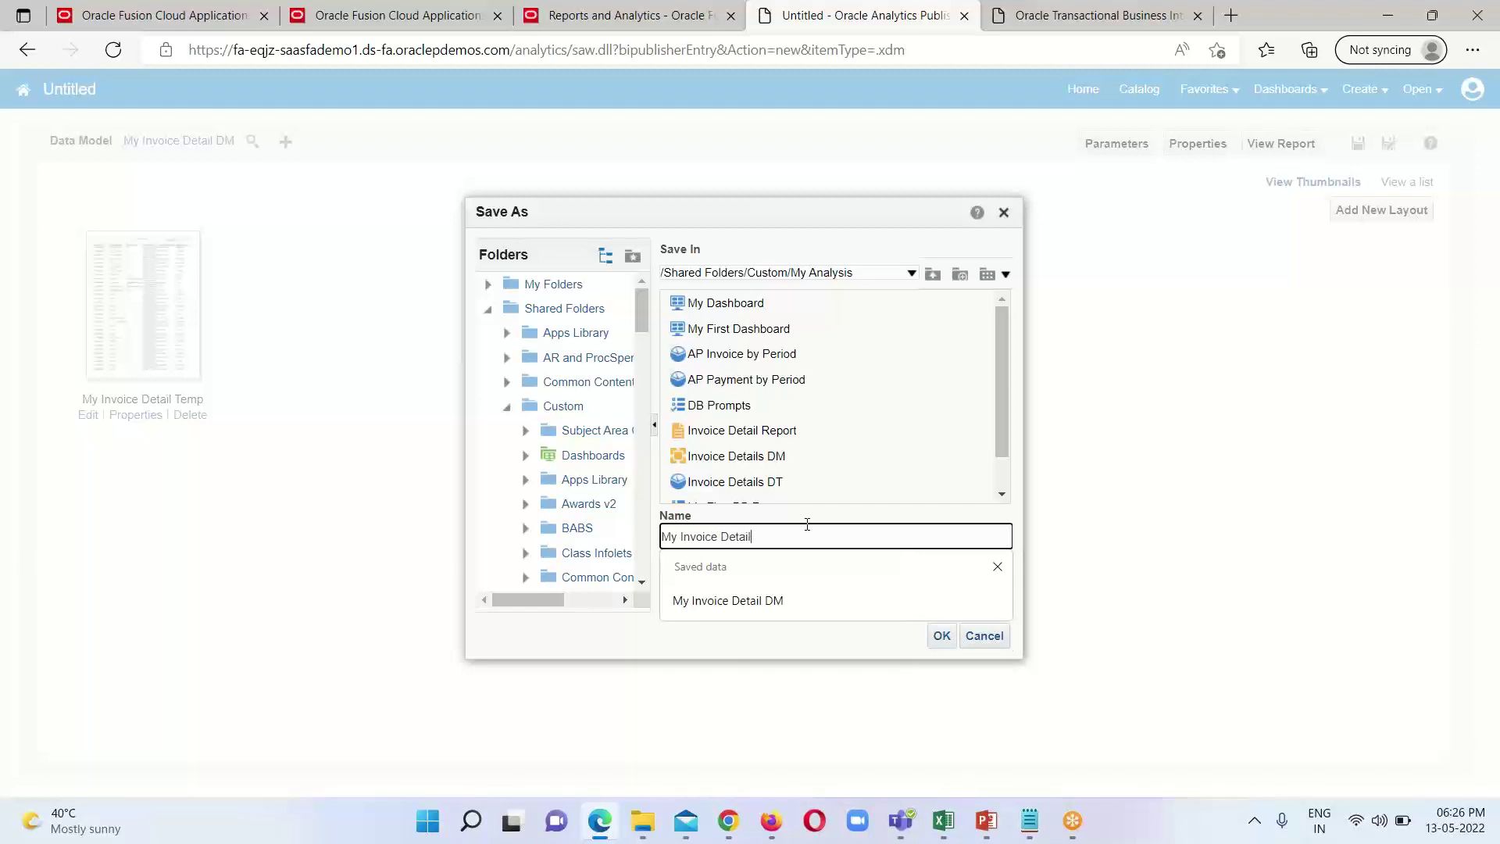
{"action": "type", "text": " Report"}
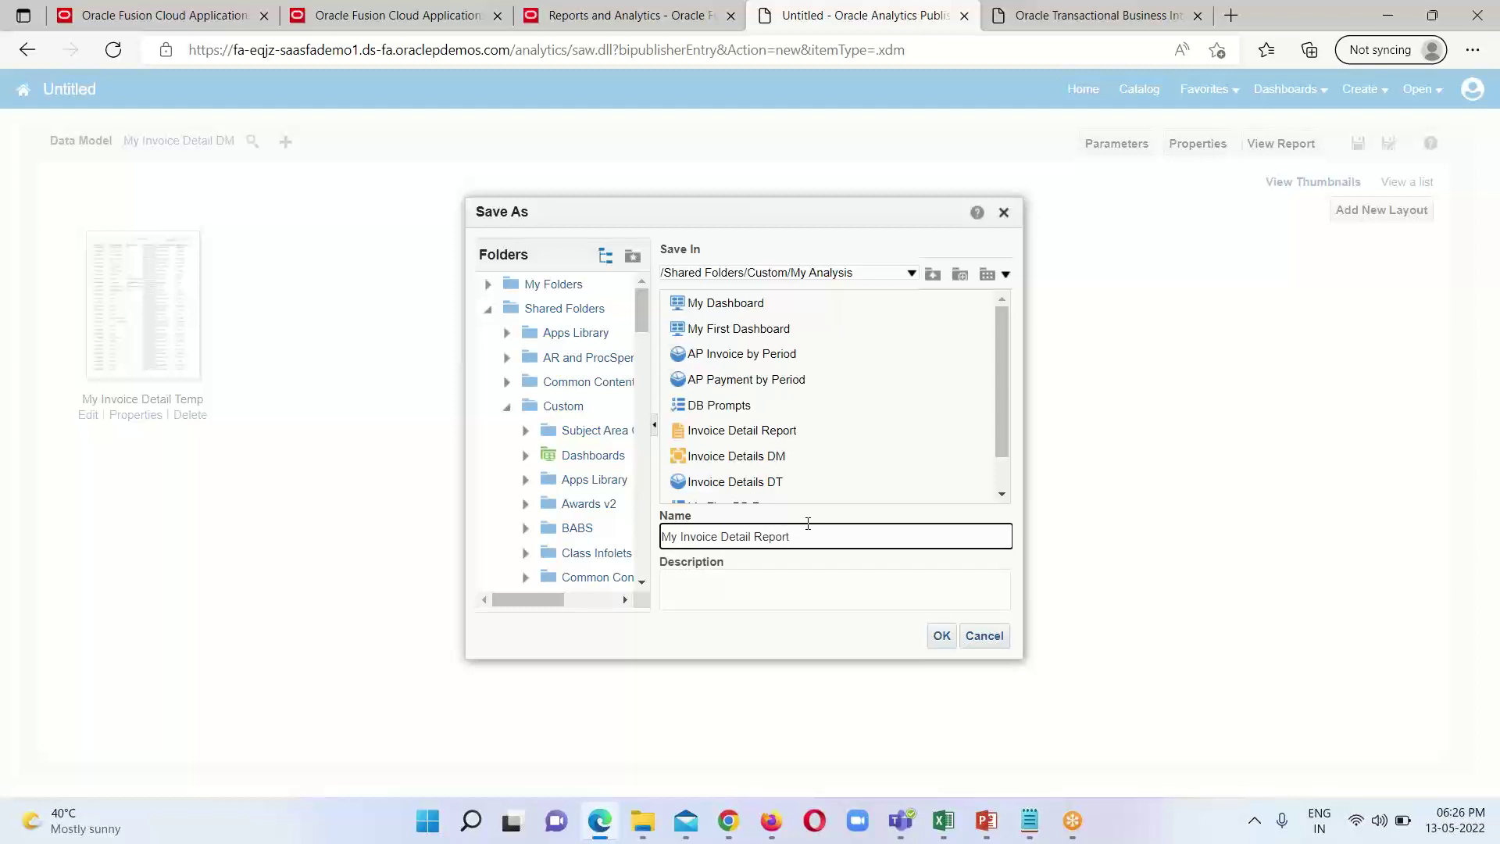
{"action": "left_click", "coordinate": [942, 637]}
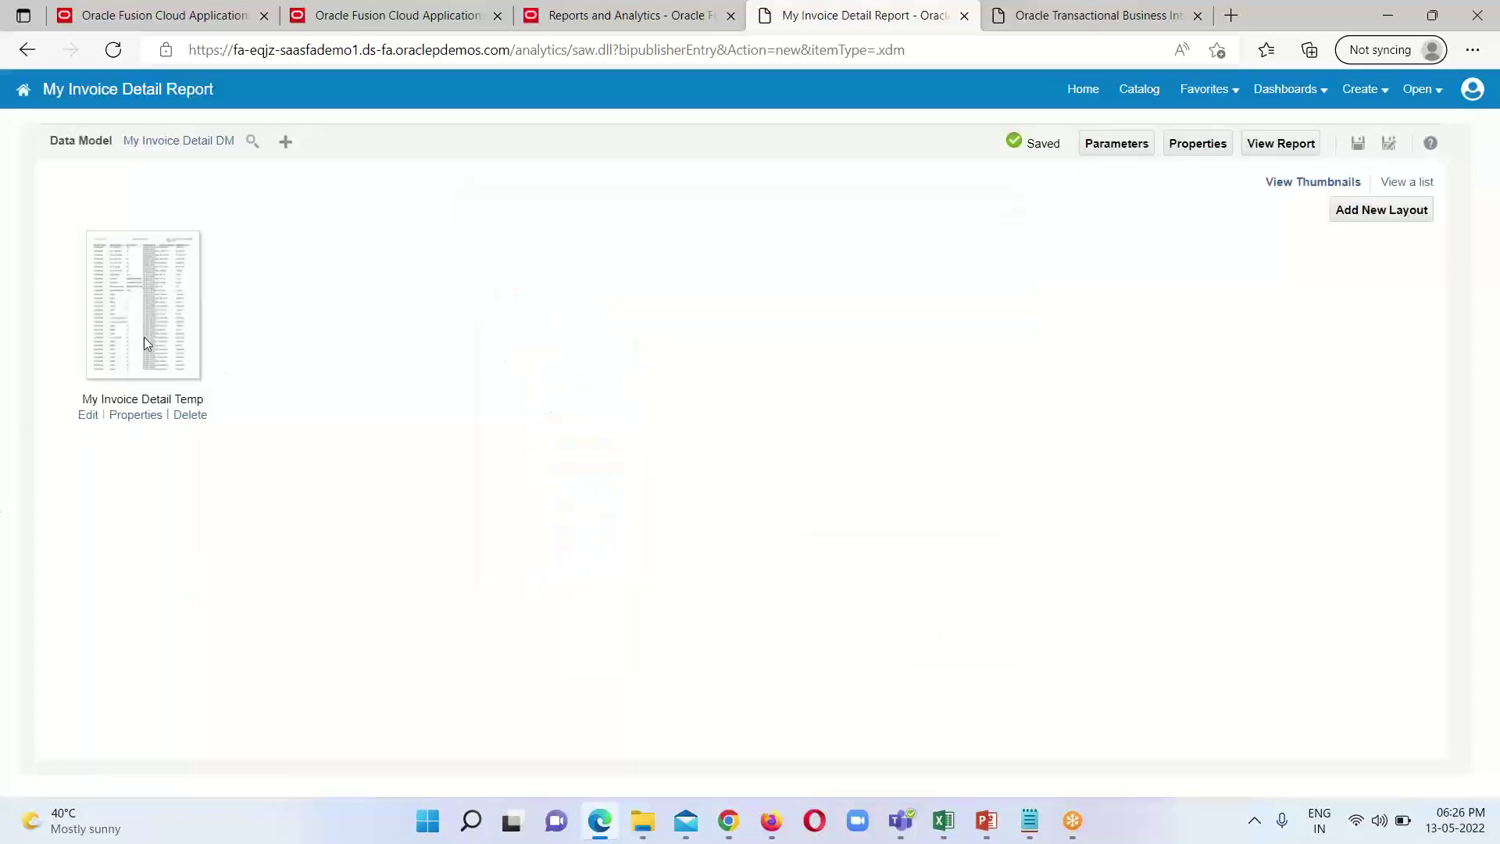
{"action": "double_click", "coordinate": [125, 89]}
Step: Run View Report and scroll through the invoice listing from INVOICE_TYPE to AMOUNT_PAID
{"action": "left_click", "coordinate": [1276, 146]}
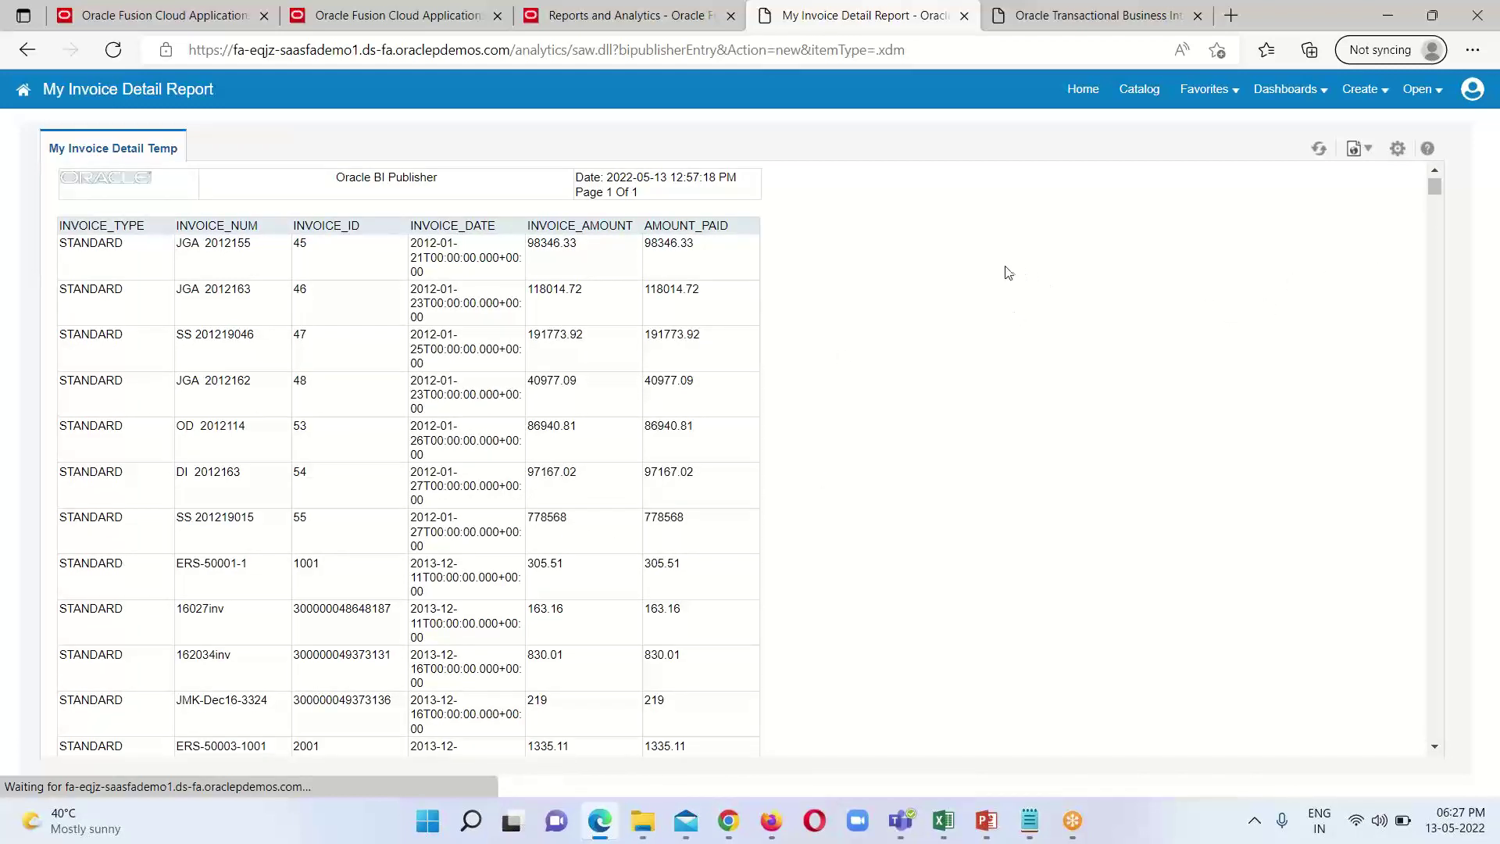
{"action": "scroll", "coordinate": [596, 368], "scroll_direction": "down", "scroll_amount": 4}
{"action": "scroll", "coordinate": [951, 349], "scroll_direction": "down", "scroll_amount": 4}
{"action": "scroll", "coordinate": [954, 352], "scroll_direction": "up", "scroll_amount": 6}
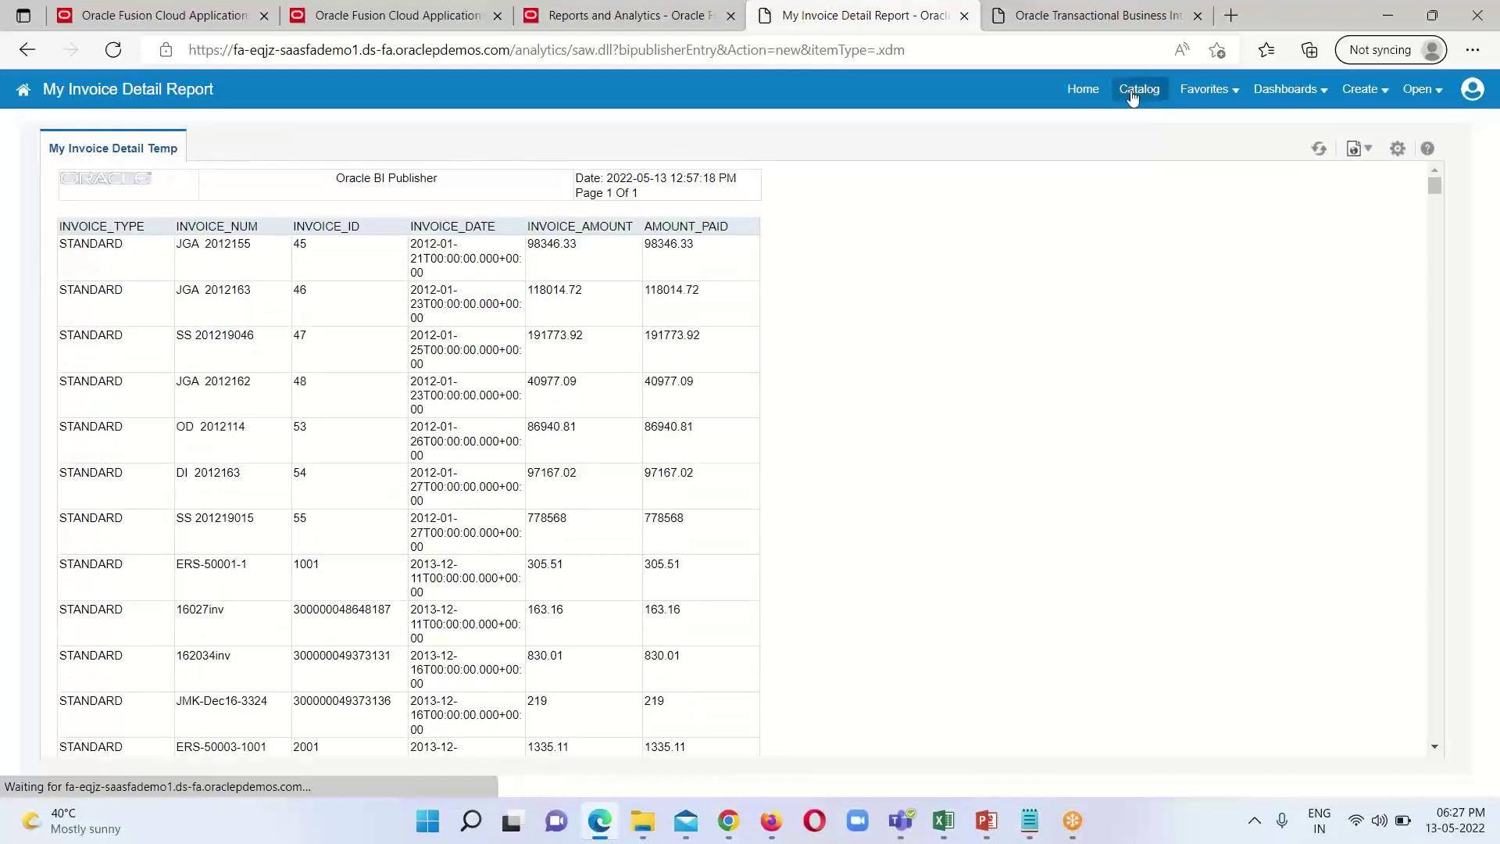
Step: Open My First Dashboard from My Analysis in the Catalog, showing the AP Invoice by Period table
{"action": "left_click", "coordinate": [1134, 93]}
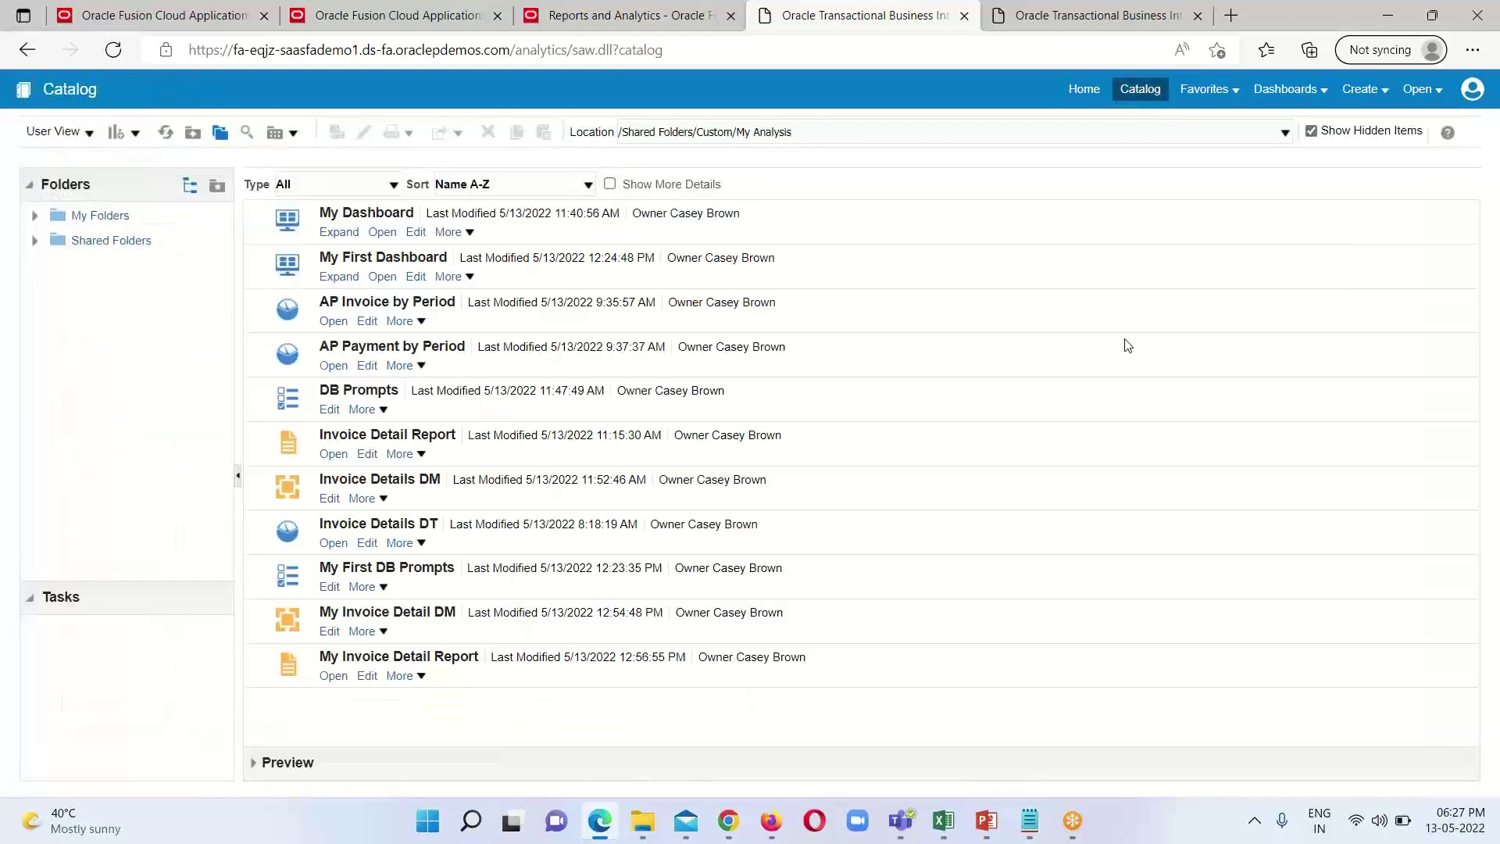
{"action": "left_click", "coordinate": [571, 283]}
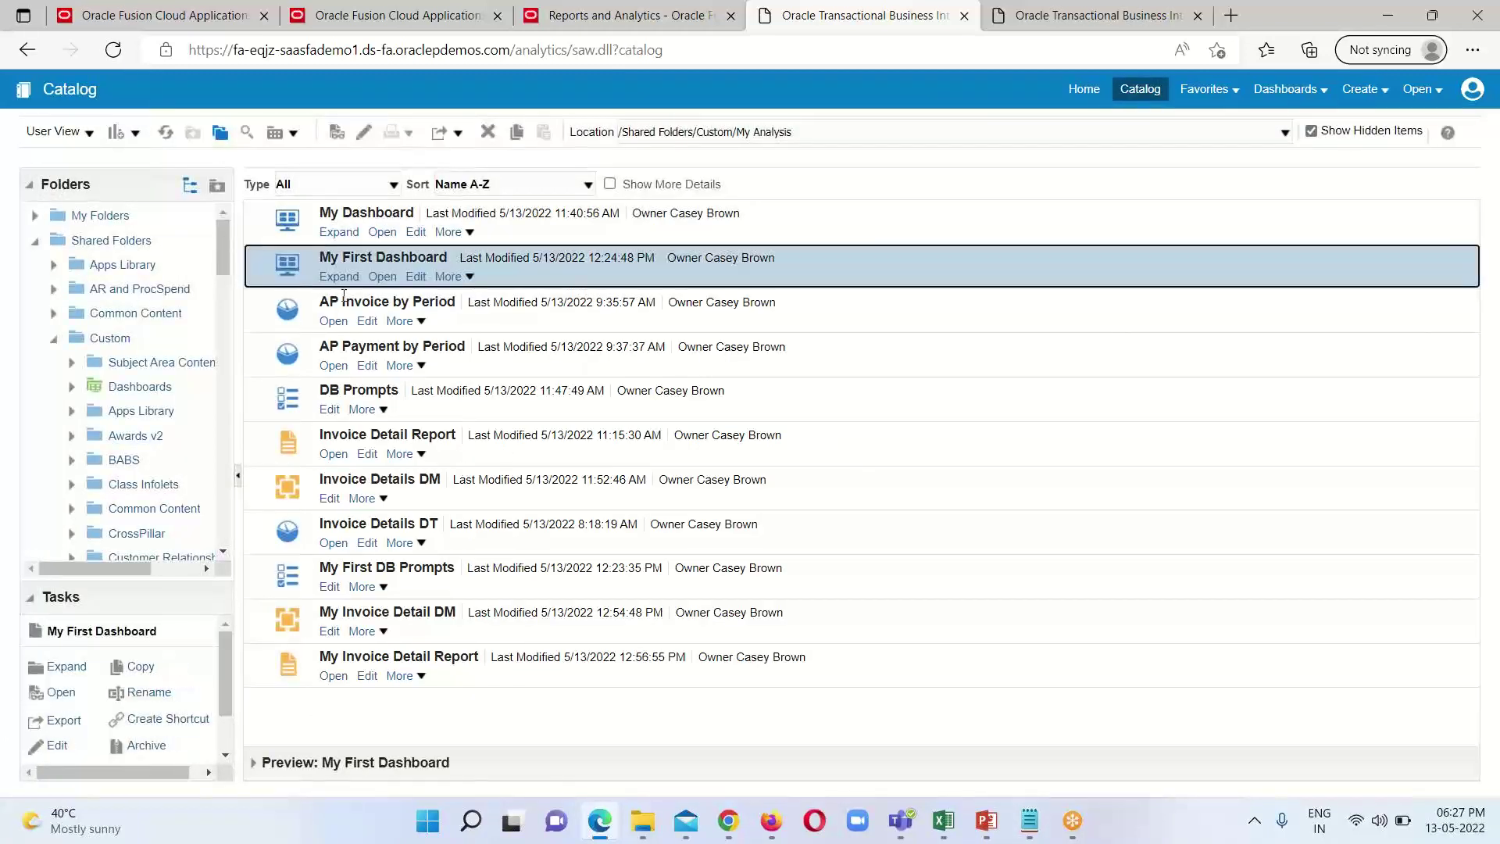
{"action": "left_click", "coordinate": [379, 278]}
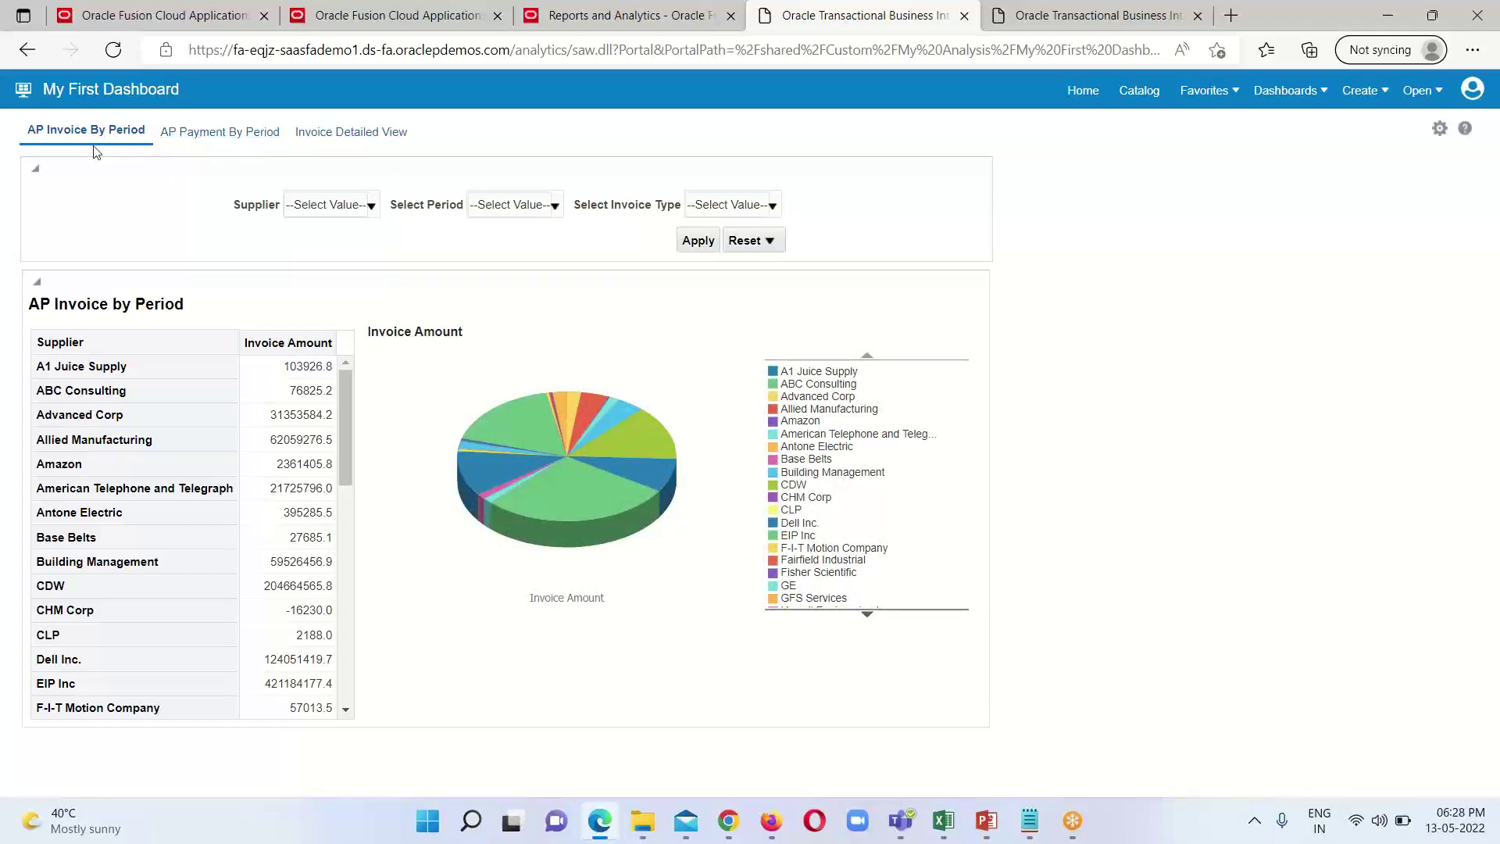
Step: Browse the AP Payment By Period and Invoice Detailed View pages, then put the dashboard into edit mode
{"action": "left_click", "coordinate": [230, 148]}
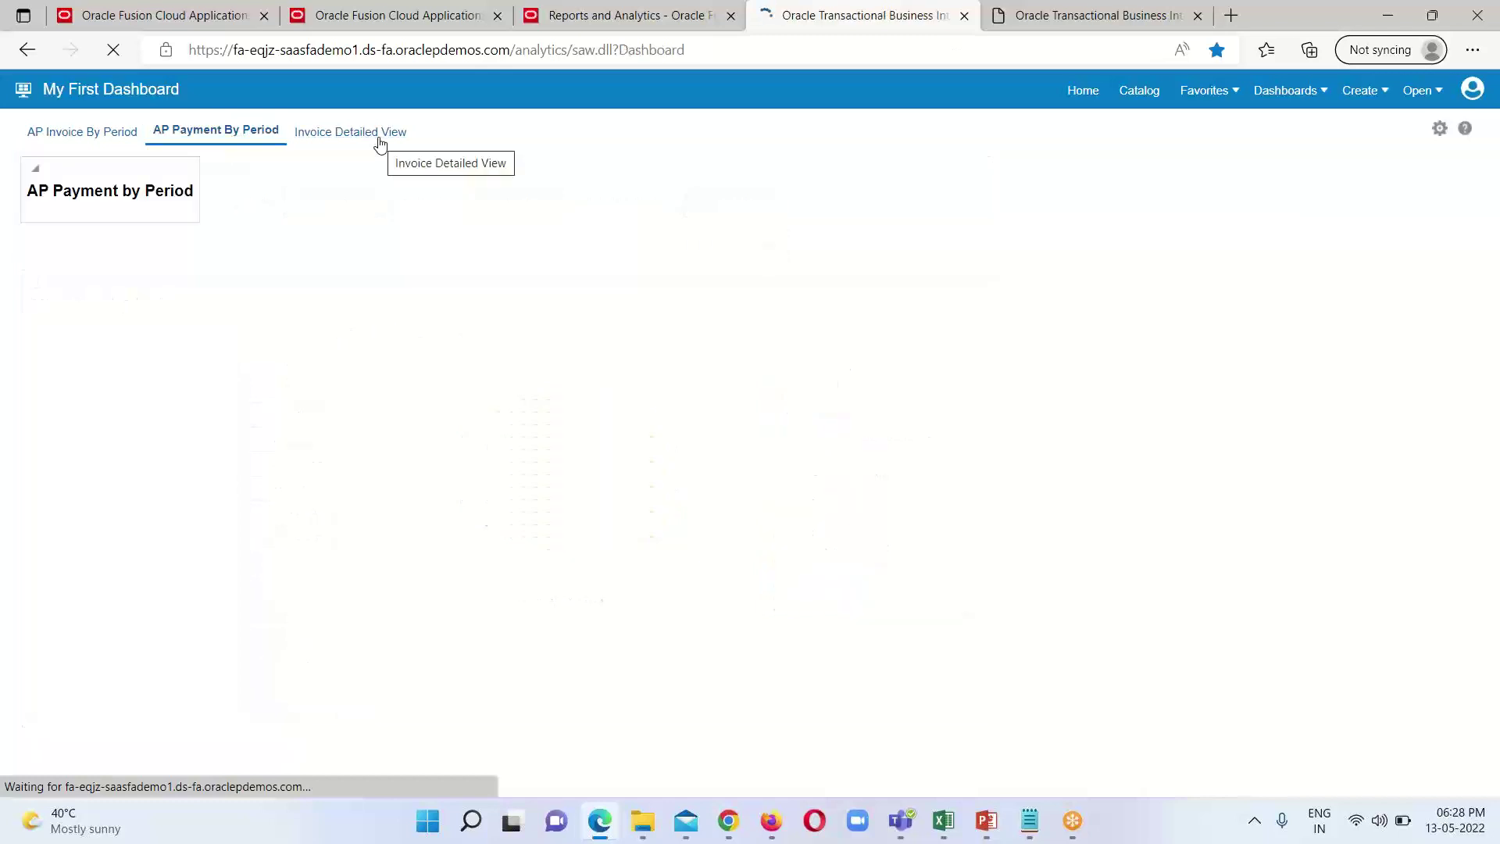
{"action": "left_click", "coordinate": [380, 137]}
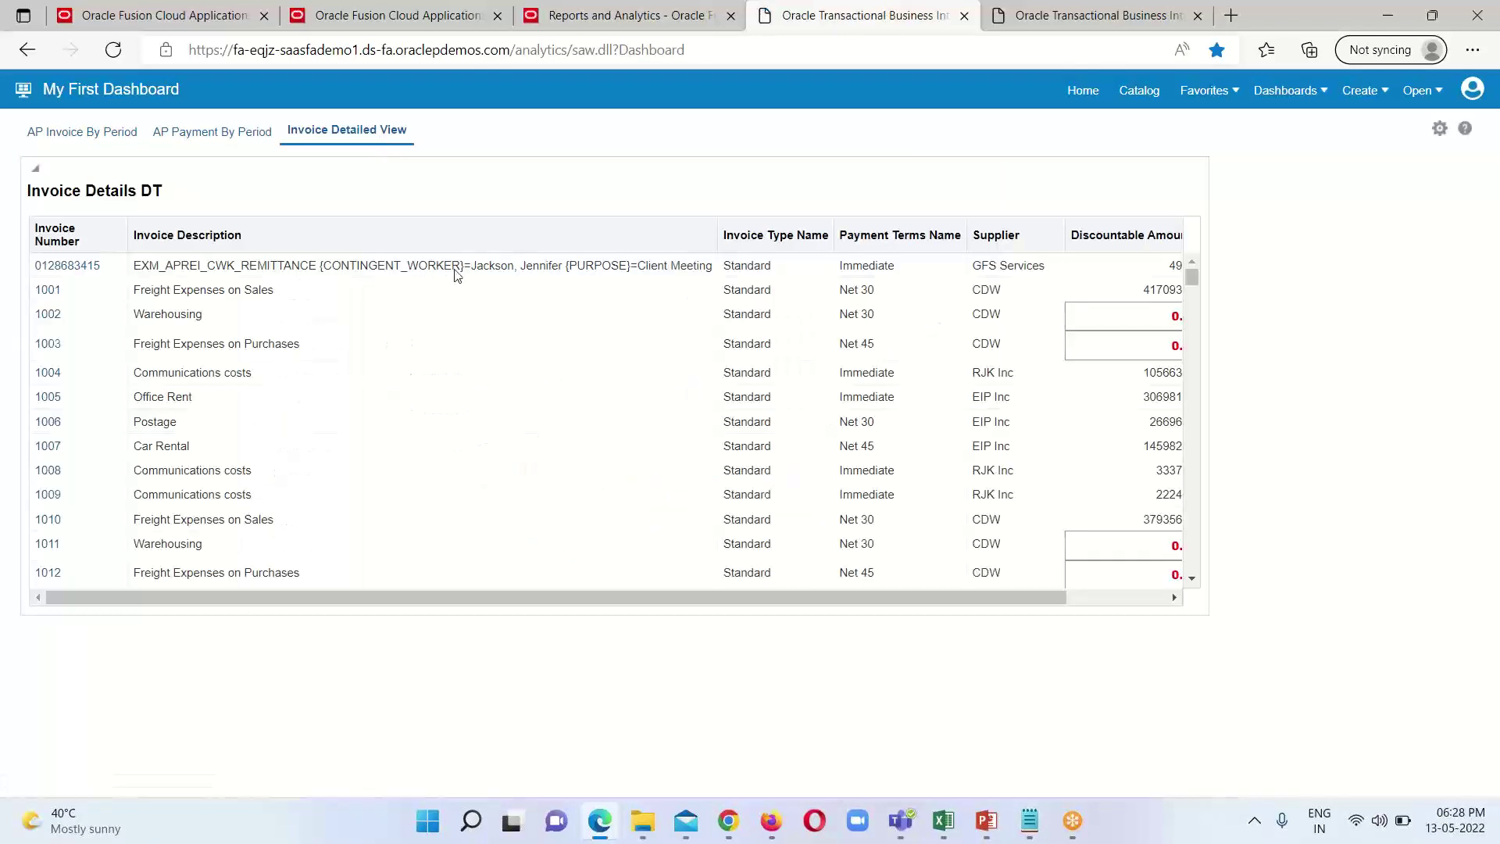
{"action": "left_click_drag", "start_coordinate": [933, 596], "coordinate": [2, 413]}
{"action": "left_click", "coordinate": [1440, 128]}
{"action": "left_click", "coordinate": [1287, 161]}
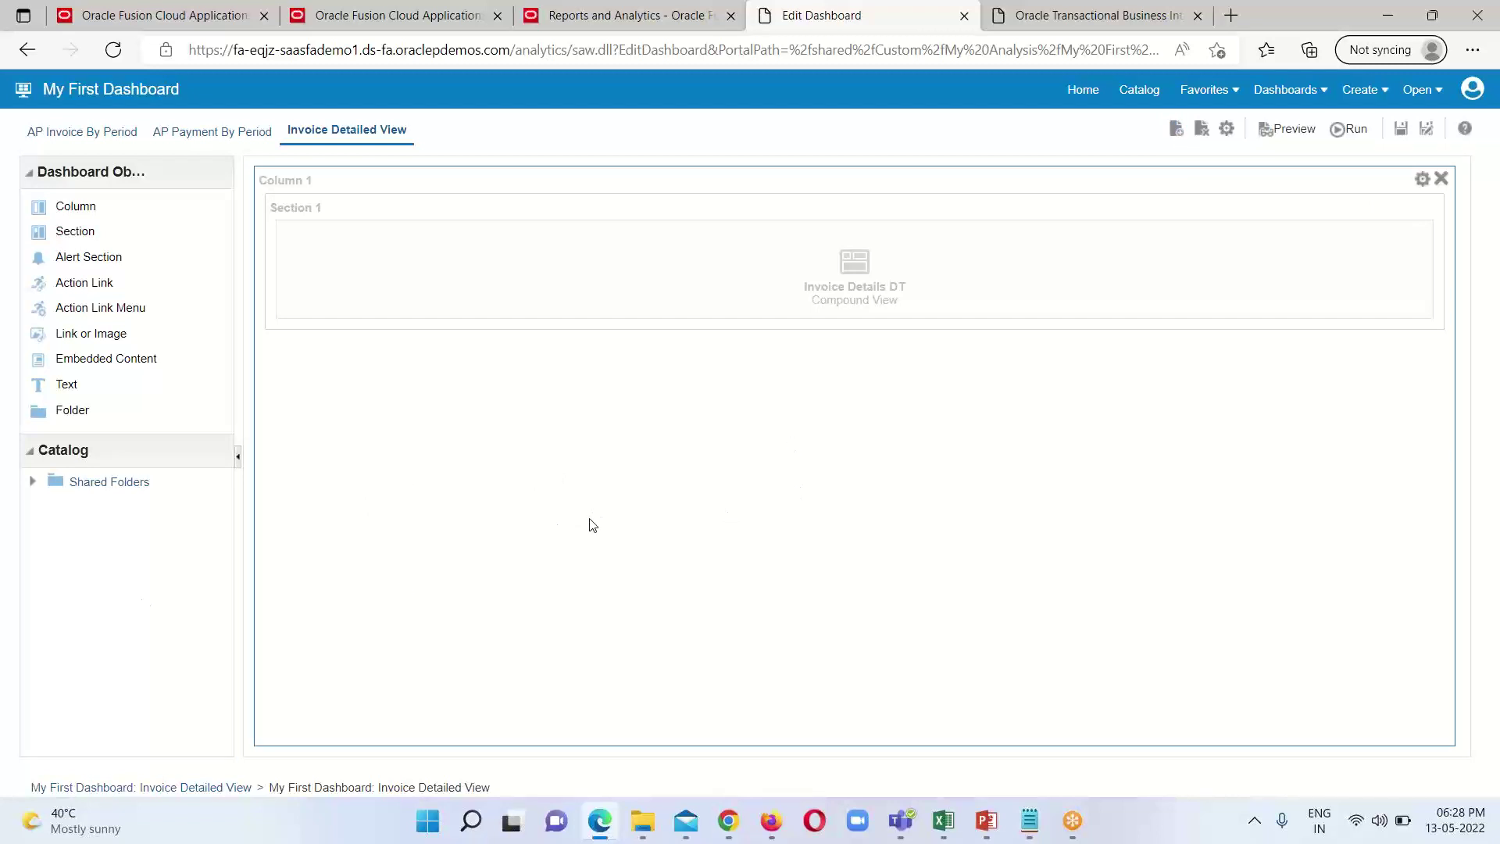
Step: Add a new top-level dashboard page and begin naming it 'My Invoice Details BIP Report'
{"action": "left_click", "coordinate": [1177, 133]}
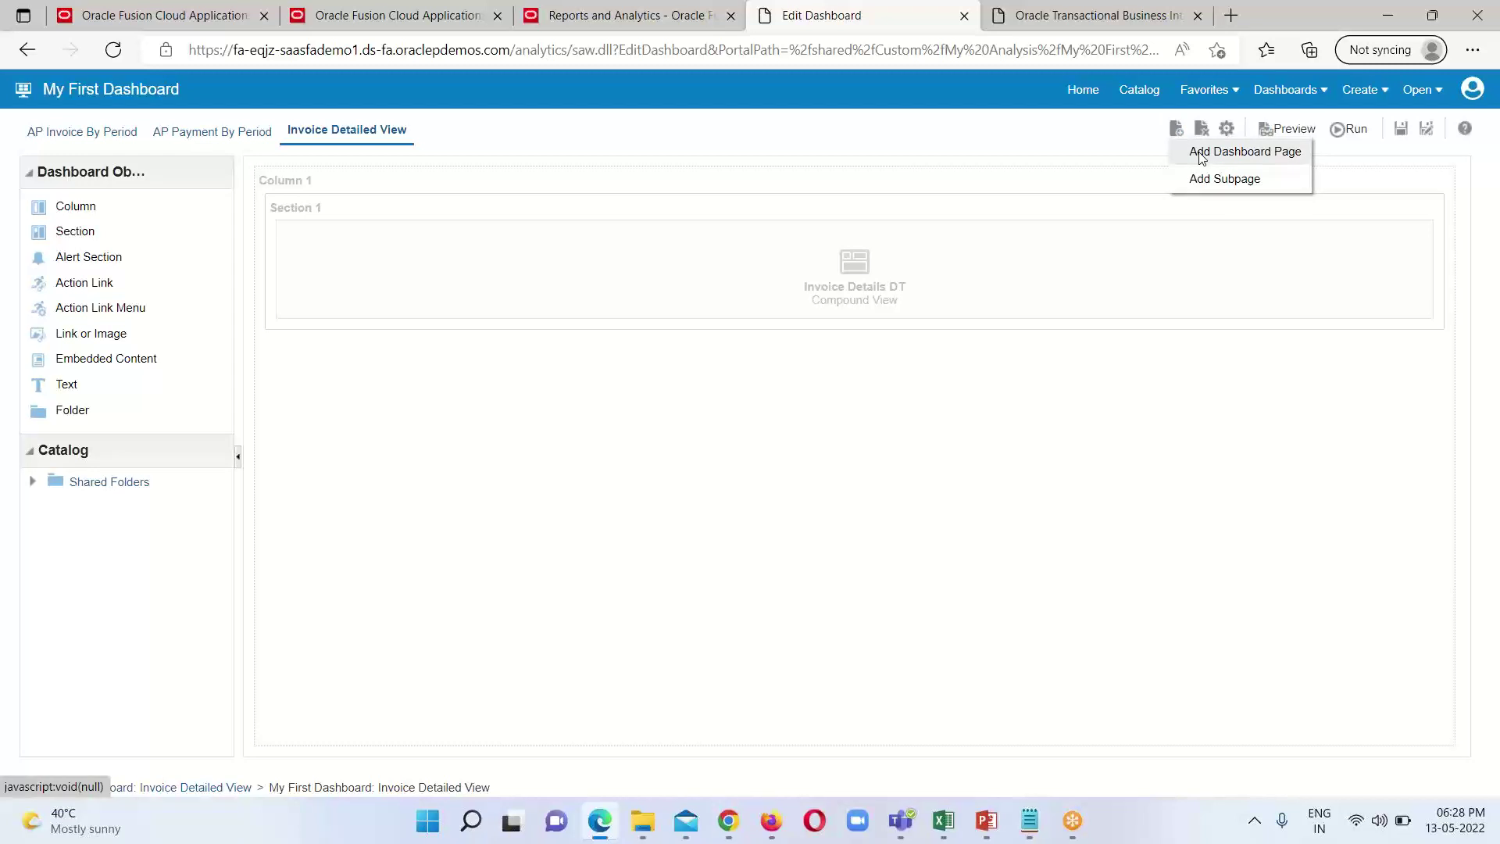
{"action": "left_click", "coordinate": [1201, 153]}
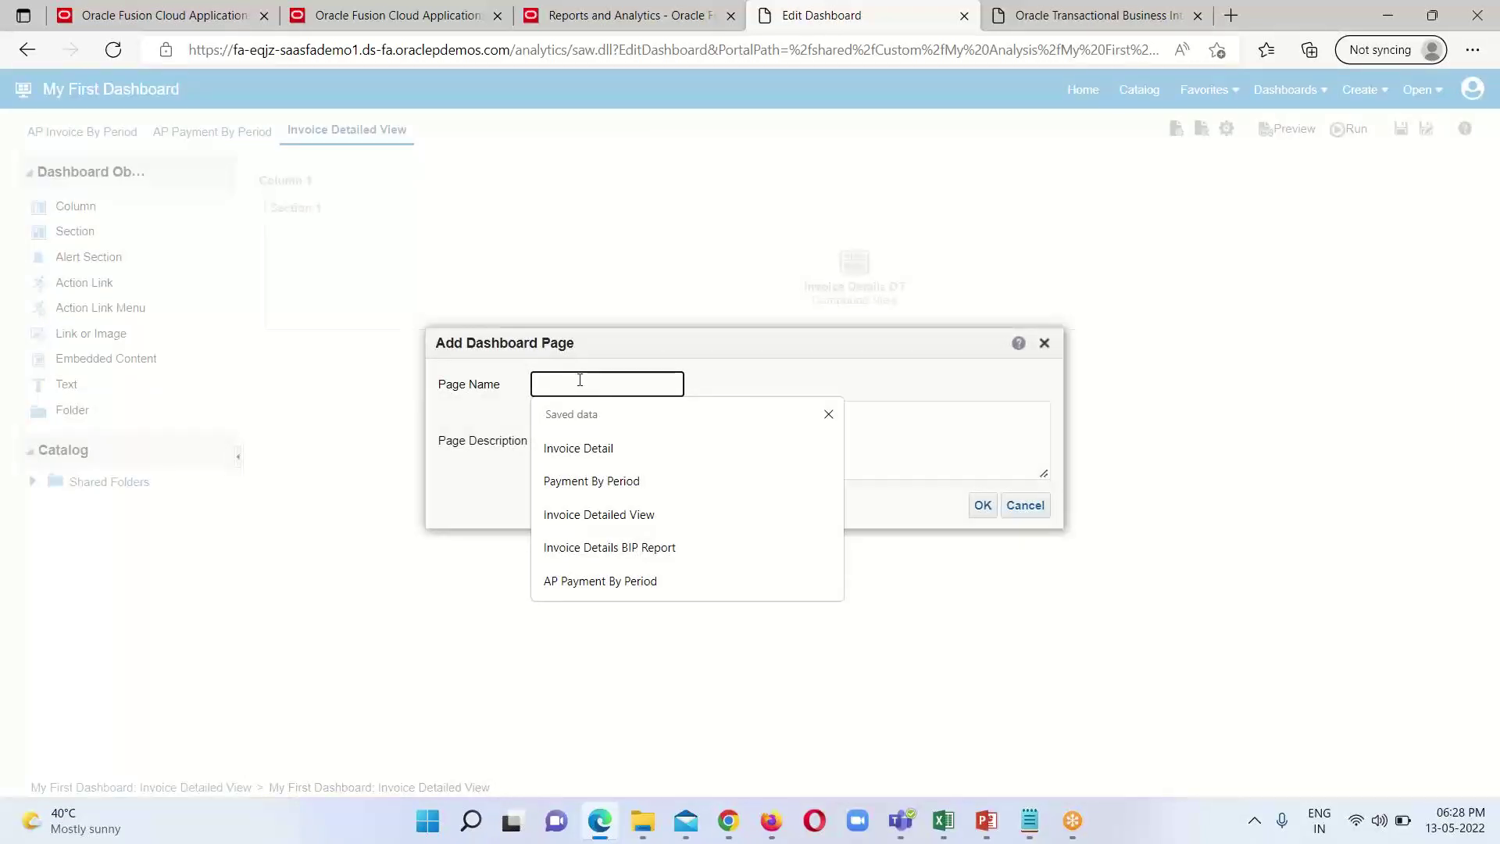
{"action": "left_click", "coordinate": [597, 551]}
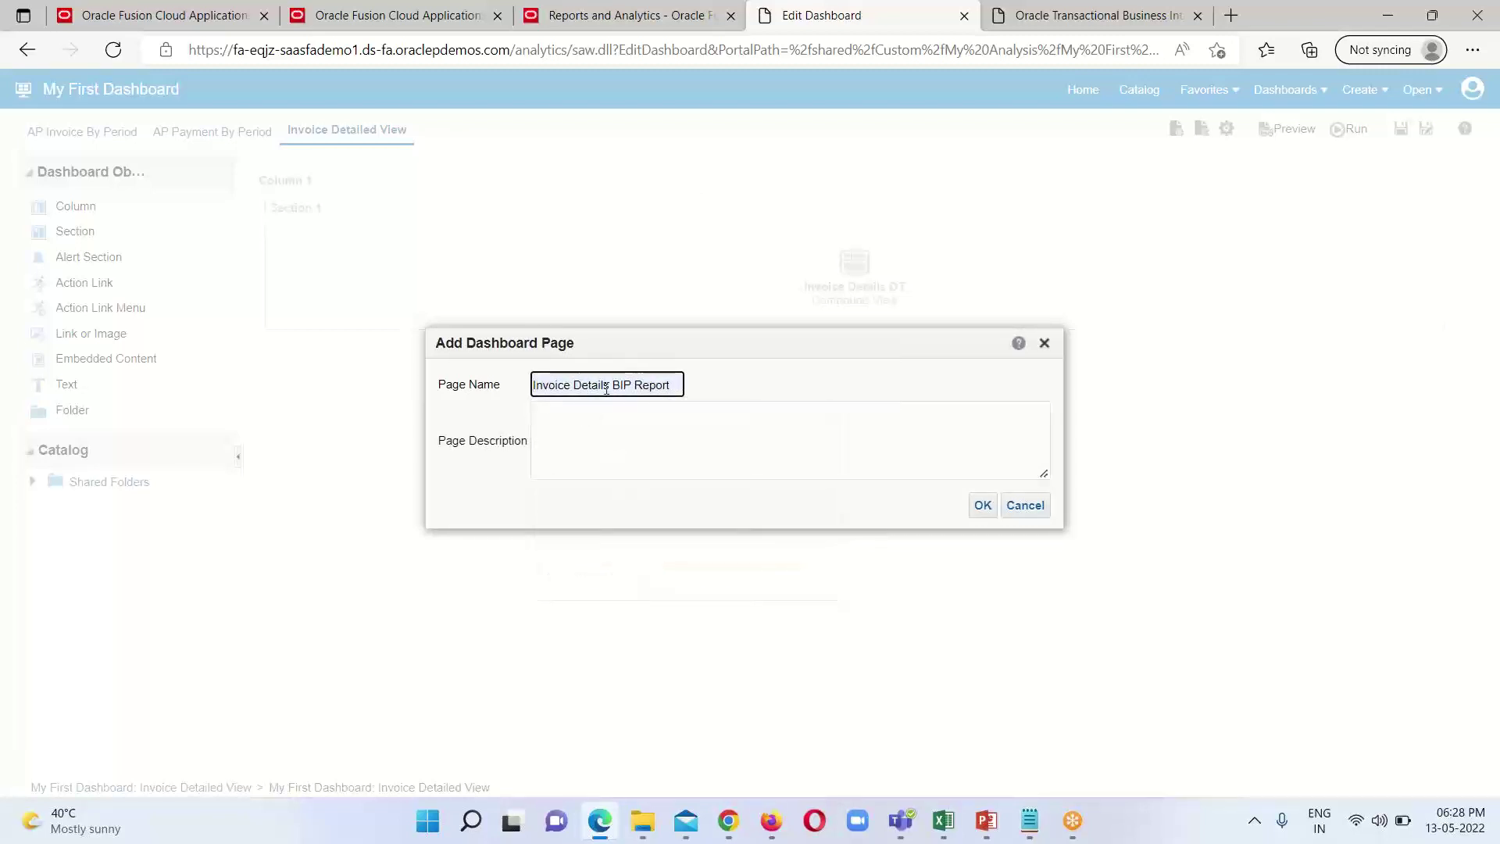
{"action": "type", "text": "My"}
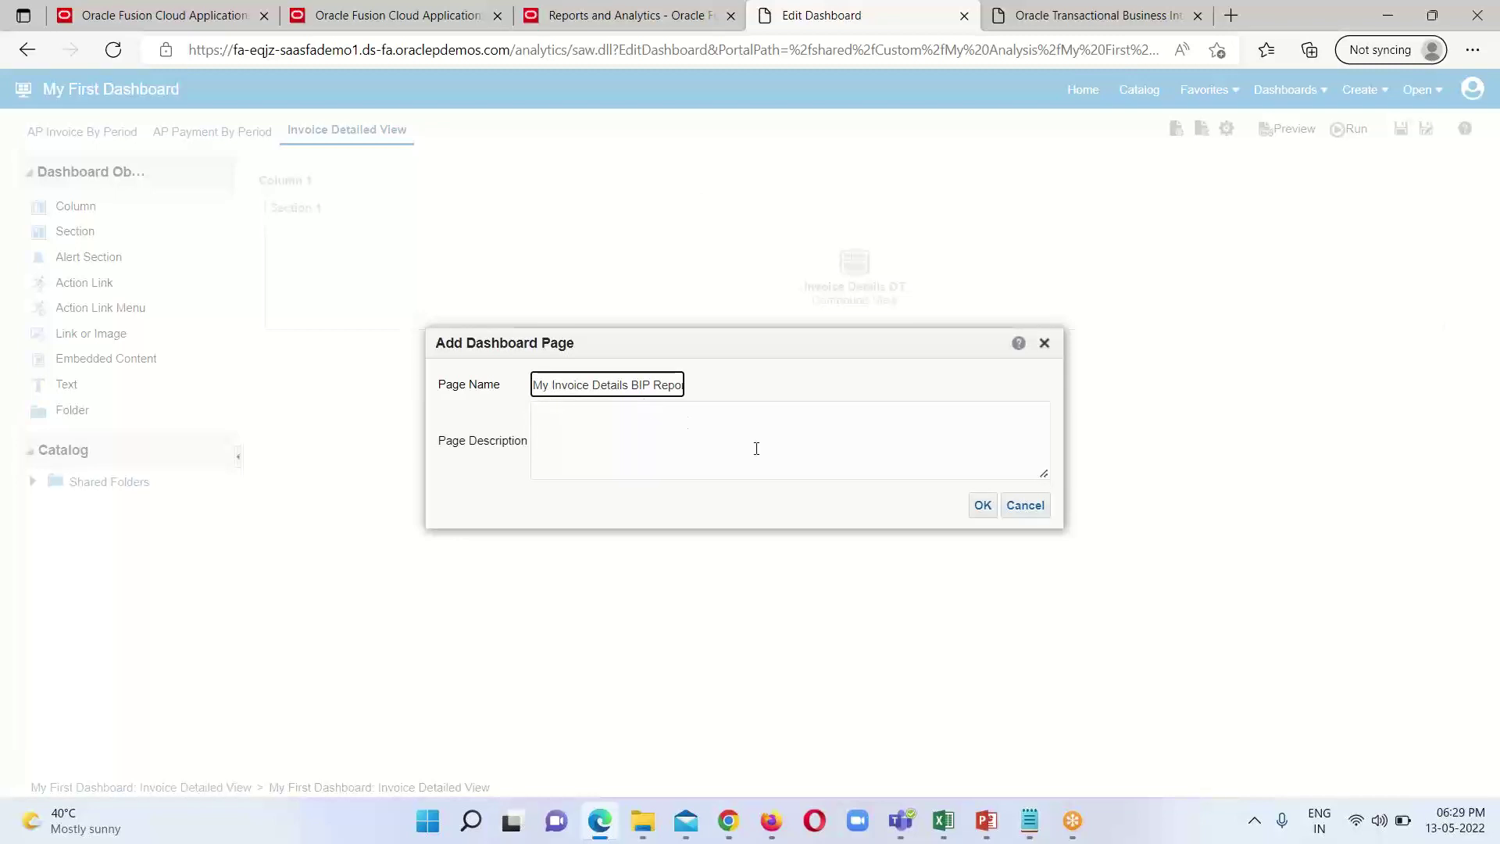
Step: Create the My Invoice Details BIP Report page and expand Shared Folders > Custom > My Analysis in the catalog
{"action": "left_click", "coordinate": [983, 506]}
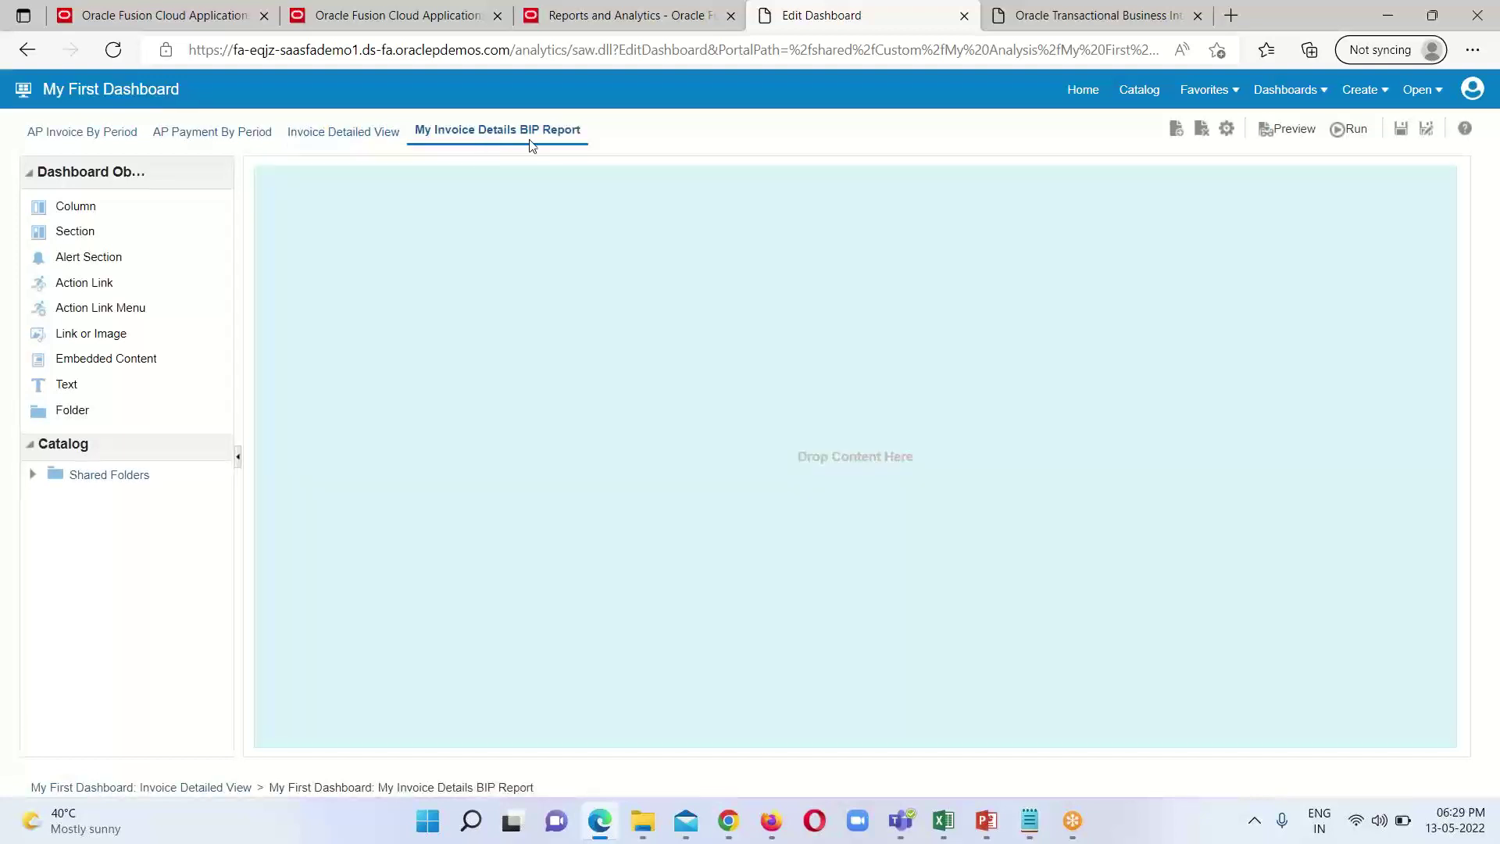
{"action": "left_click", "coordinate": [96, 479]}
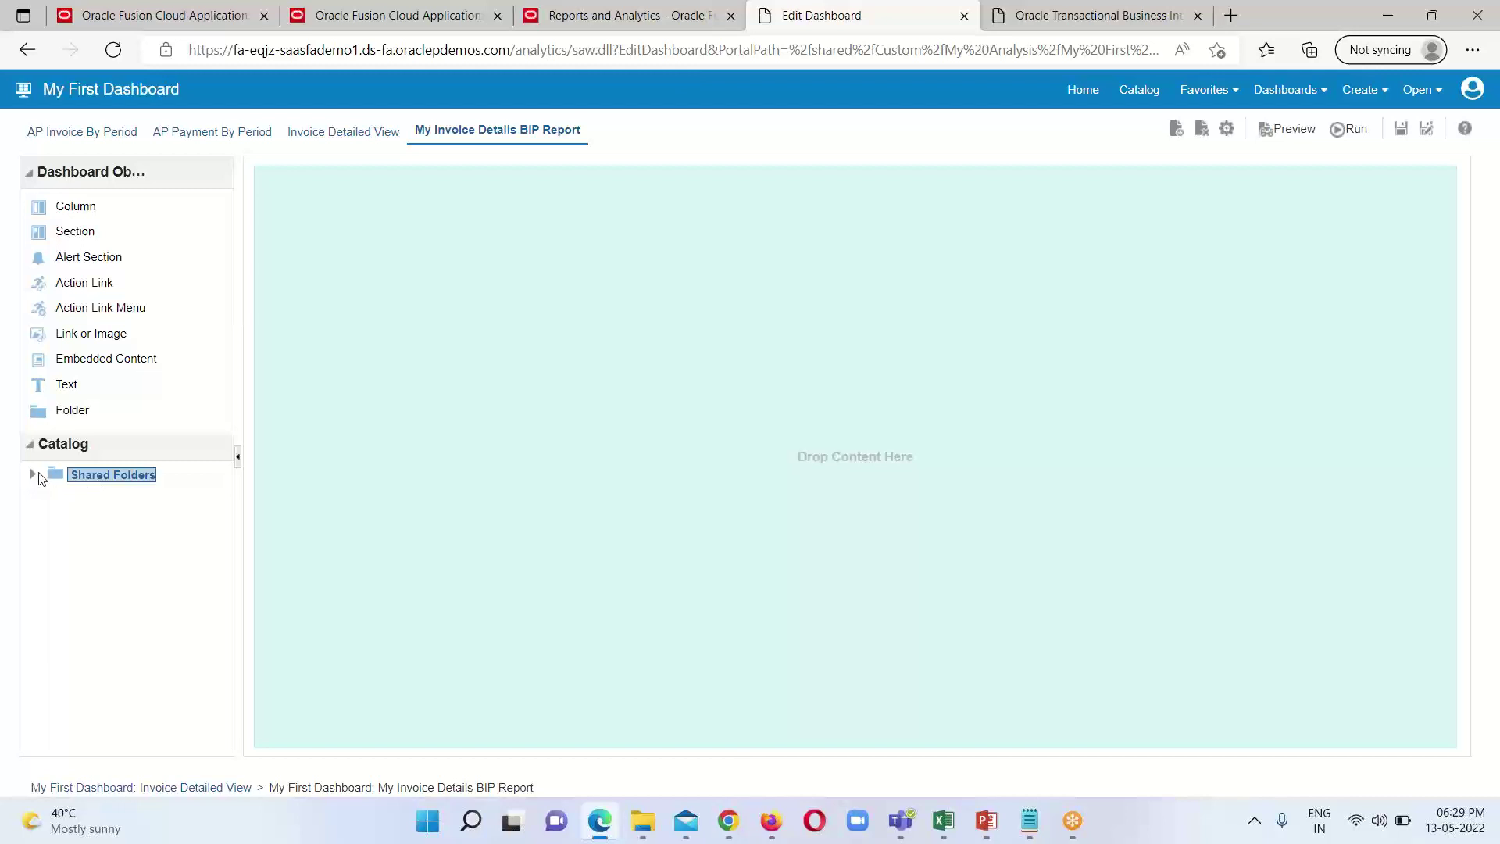
{"action": "left_click", "coordinate": [32, 475]}
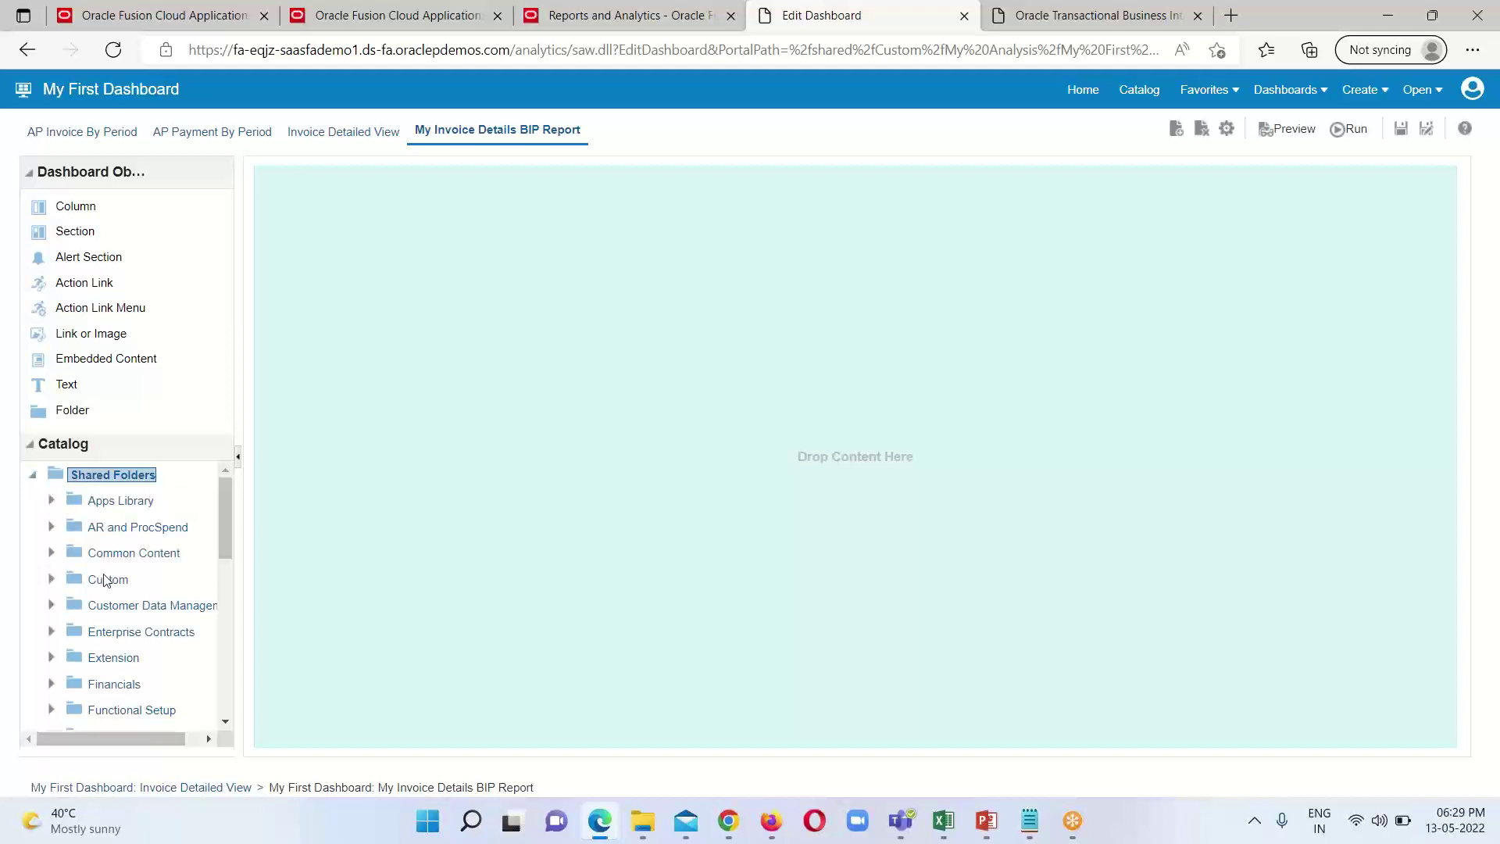
{"action": "left_click", "coordinate": [106, 579]}
{"action": "left_click", "coordinate": [53, 580]}
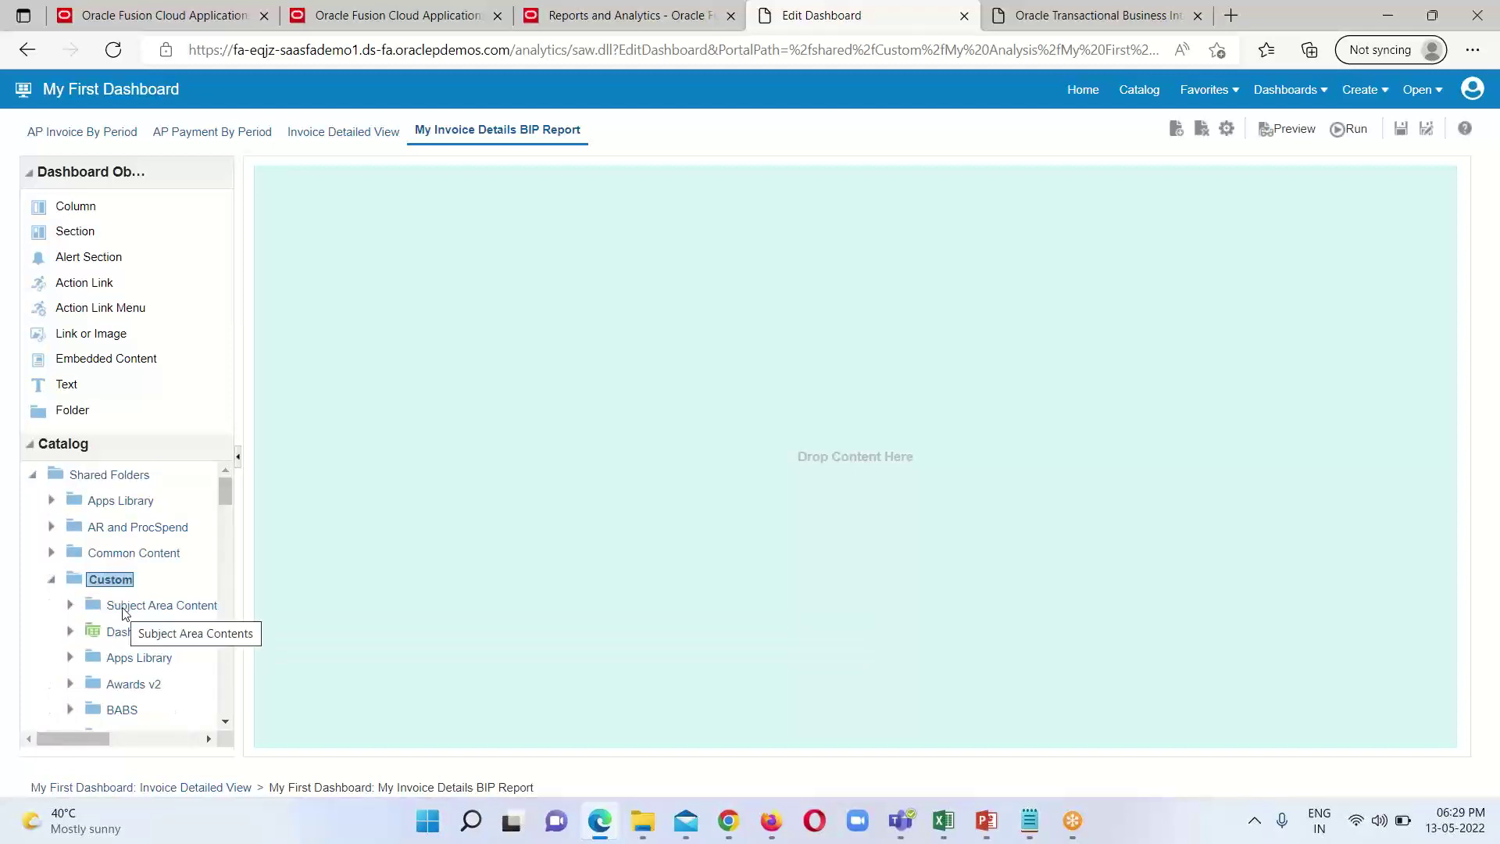
{"action": "scroll", "coordinate": [125, 612], "scroll_direction": "down", "scroll_amount": 2}
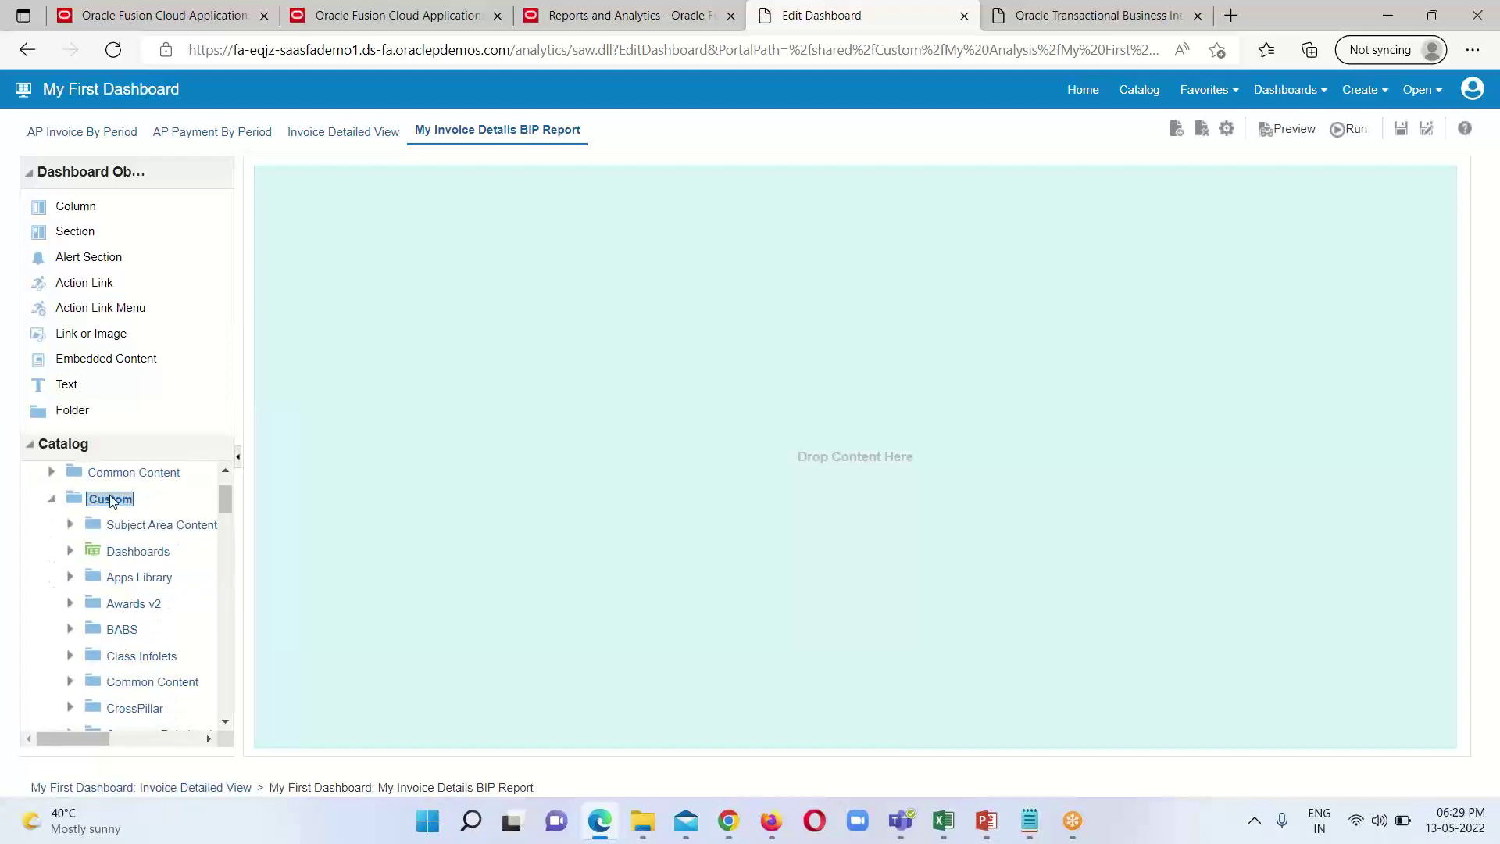
{"action": "scroll", "coordinate": [160, 598], "scroll_direction": "down", "scroll_amount": 7}
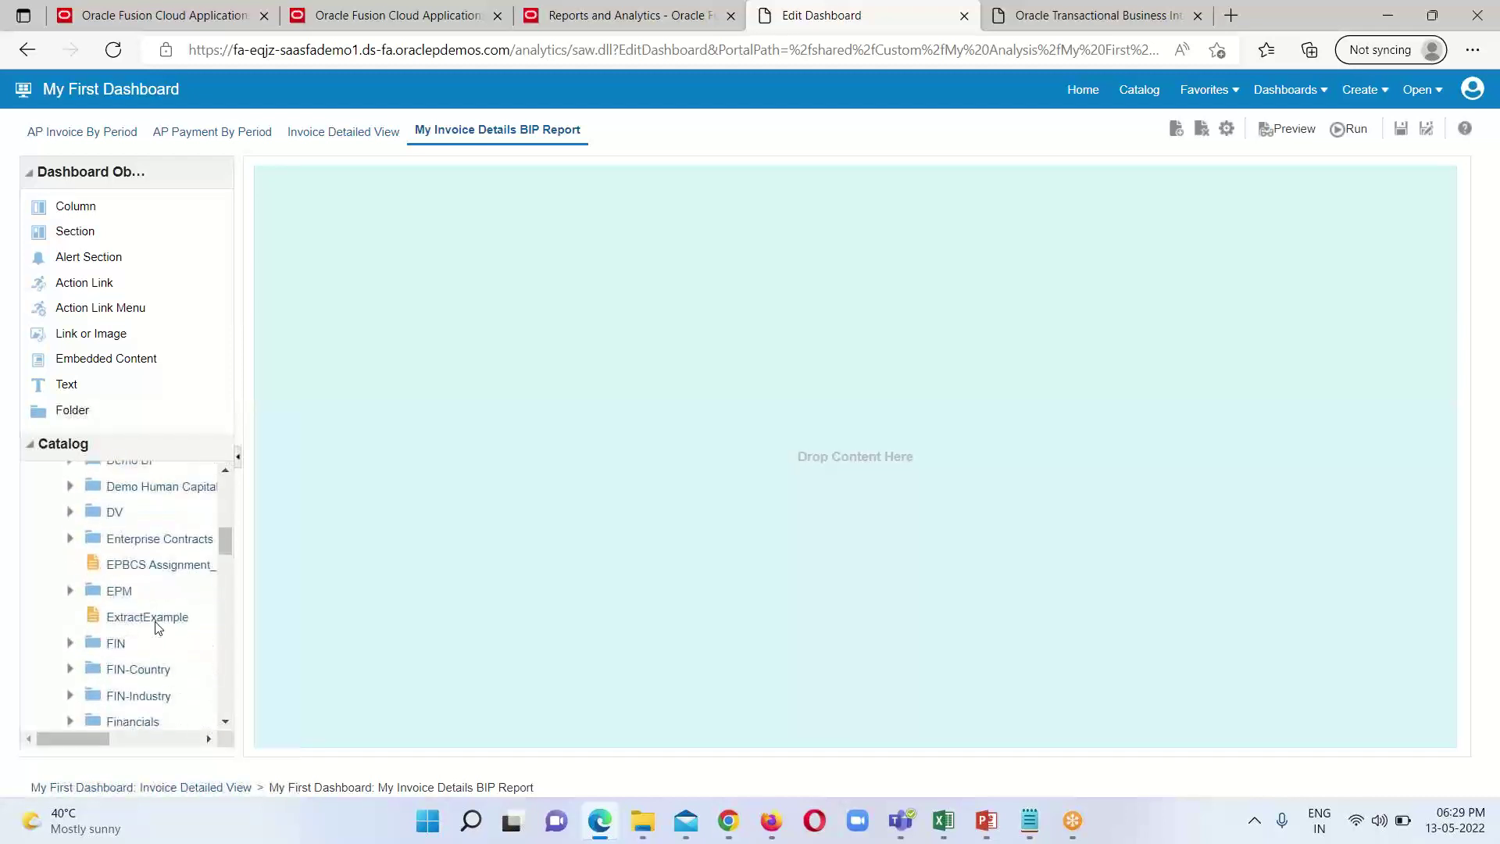
{"action": "scroll", "coordinate": [159, 627], "scroll_direction": "down", "scroll_amount": 5}
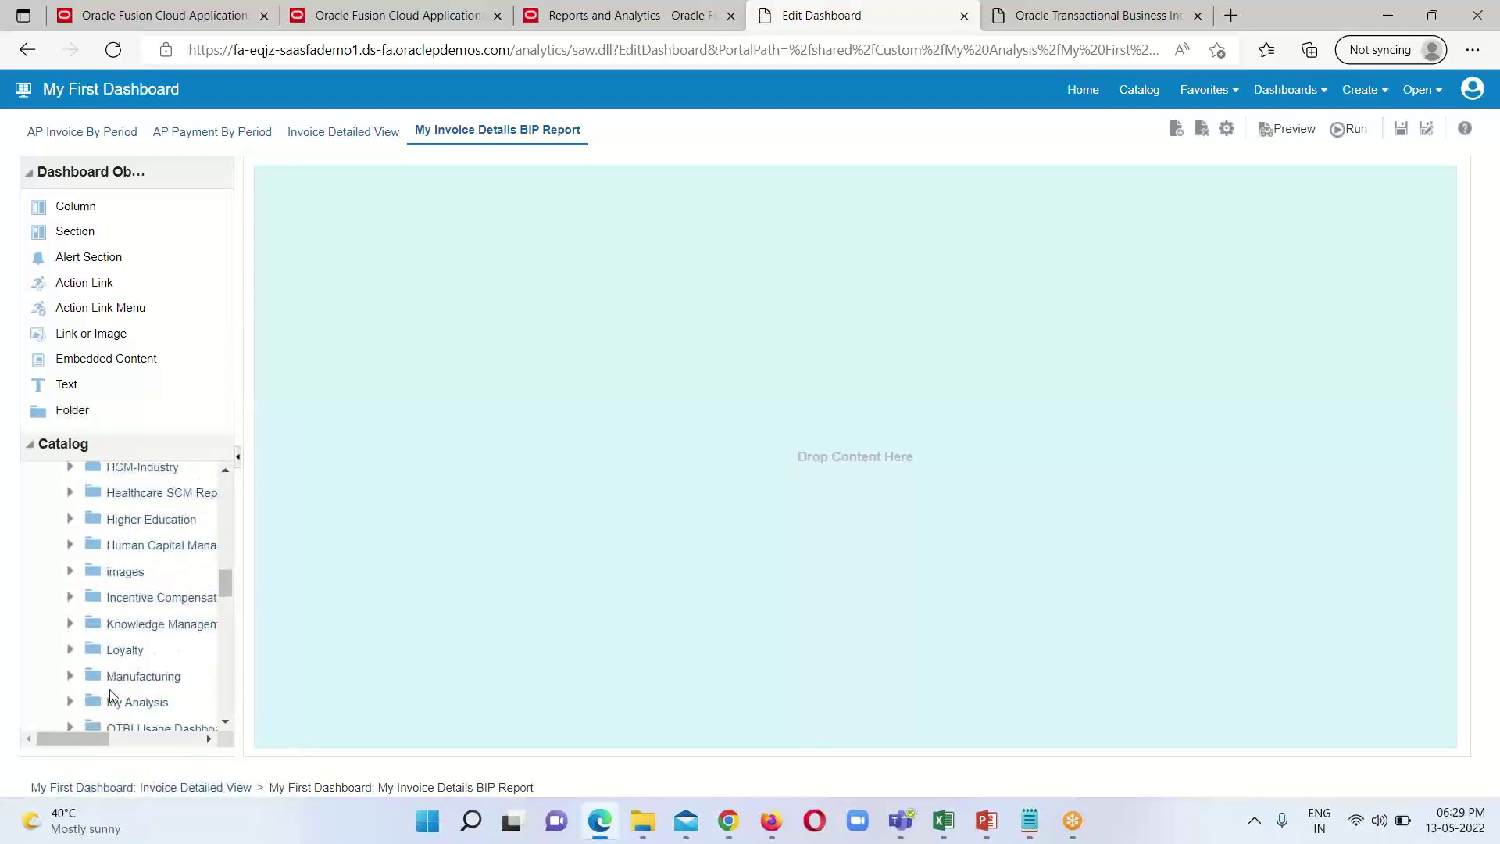
{"action": "left_click", "coordinate": [141, 670]}
{"action": "left_click", "coordinate": [70, 669]}
Step: Drag My Invoice Detail Report onto the empty page and save the dashboard
{"action": "scroll", "coordinate": [157, 672], "scroll_direction": "down", "scroll_amount": 2}
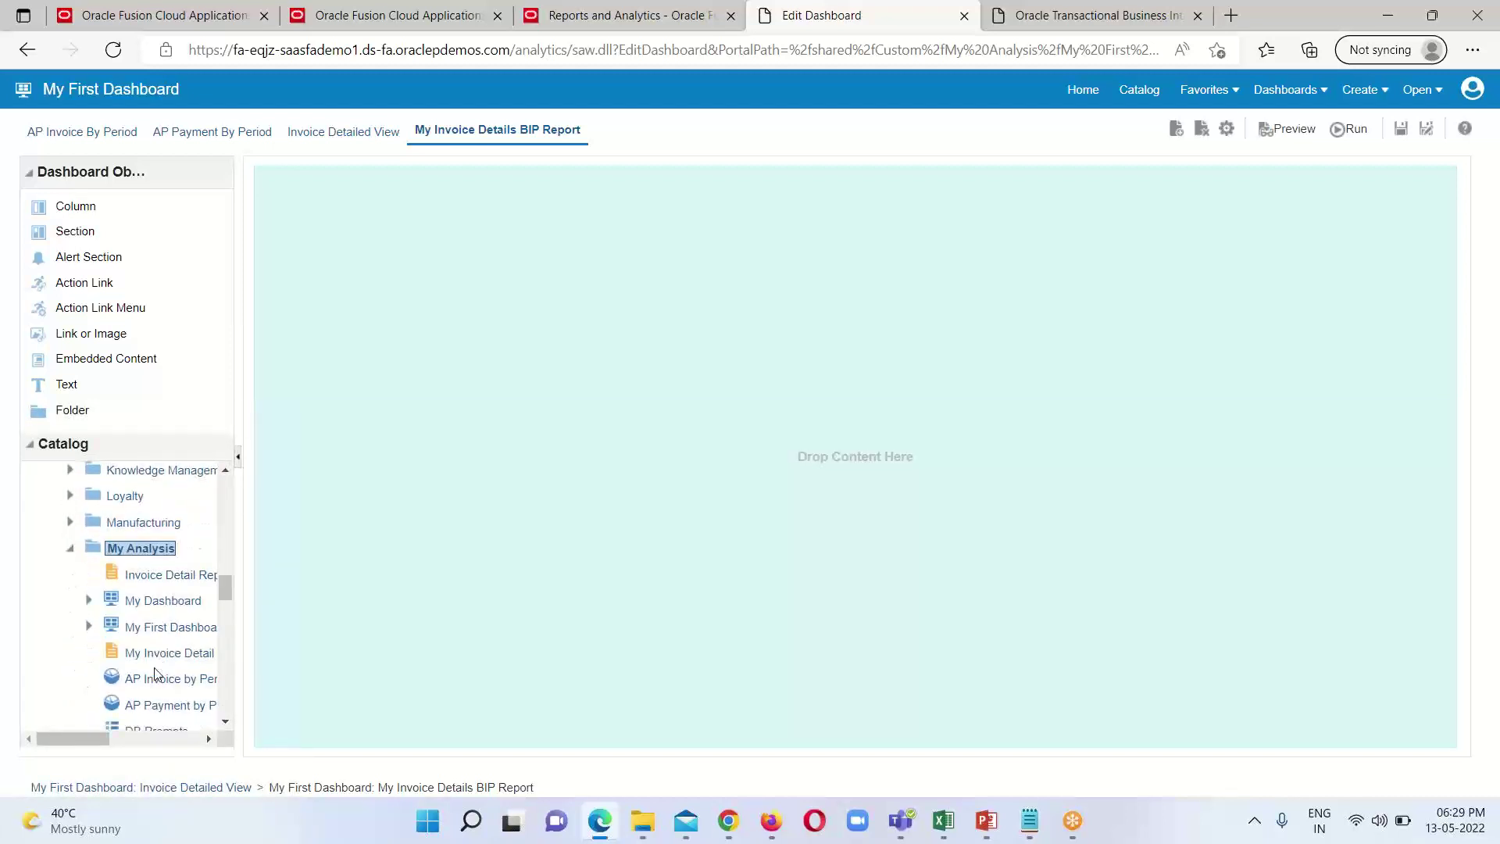
{"action": "left_click_drag", "start_coordinate": [61, 739], "coordinate": [79, 741]}
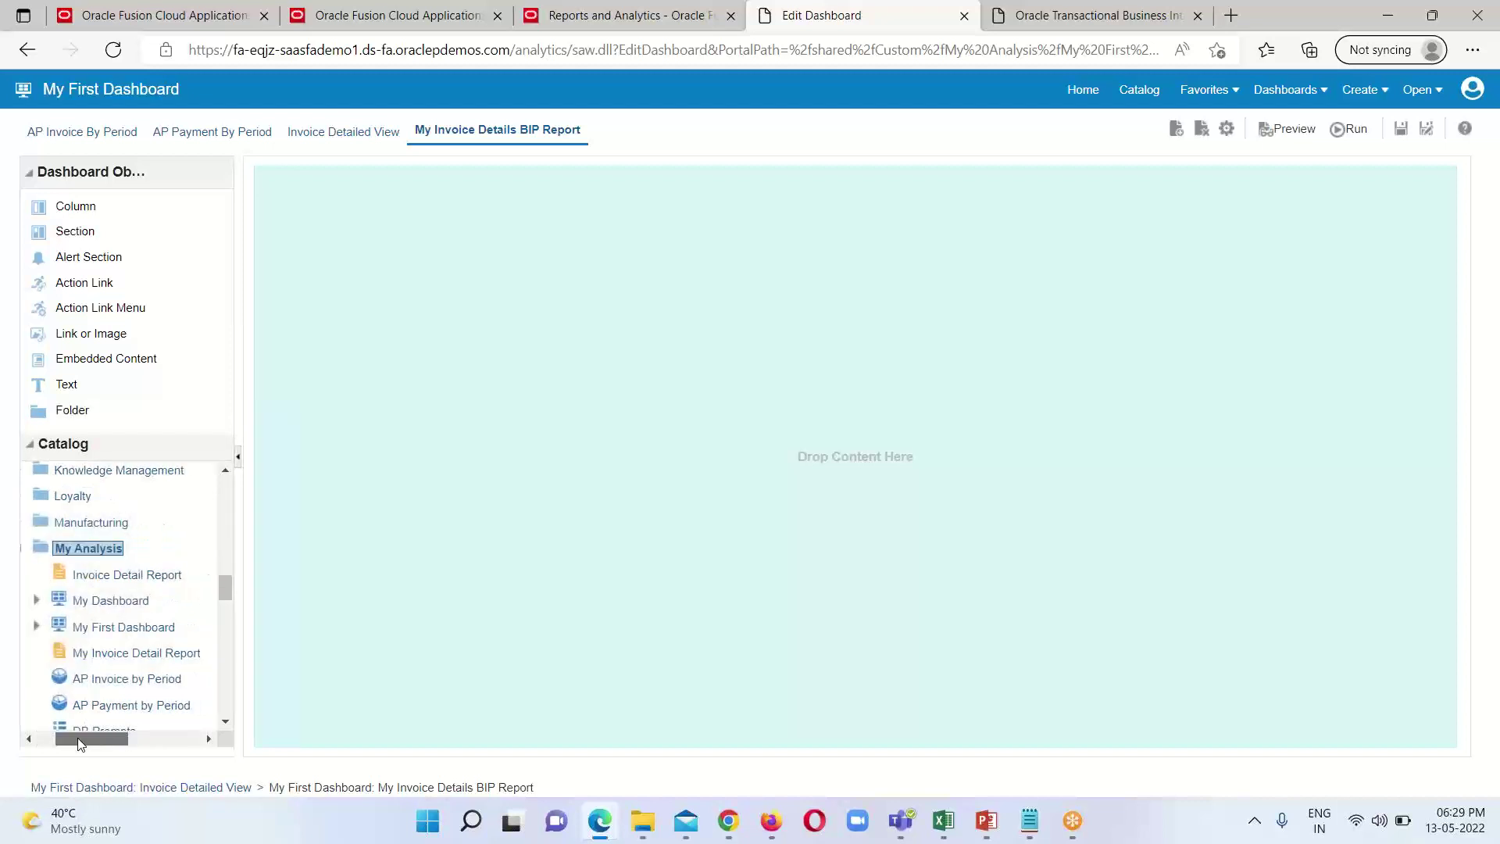
{"action": "left_click", "coordinate": [103, 657]}
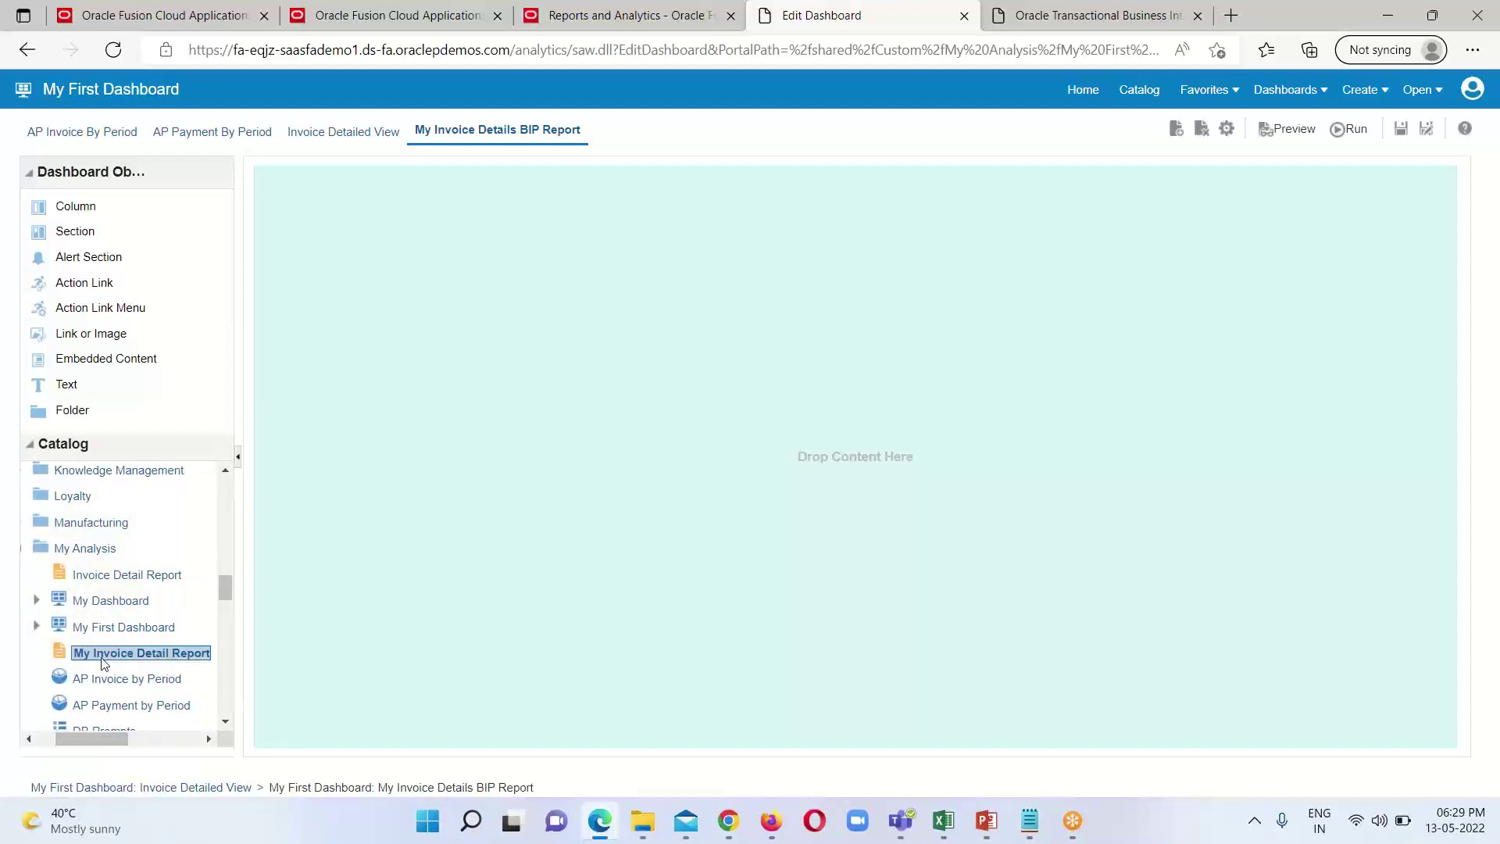
{"action": "left_click_drag", "start_coordinate": [124, 662], "coordinate": [486, 354]}
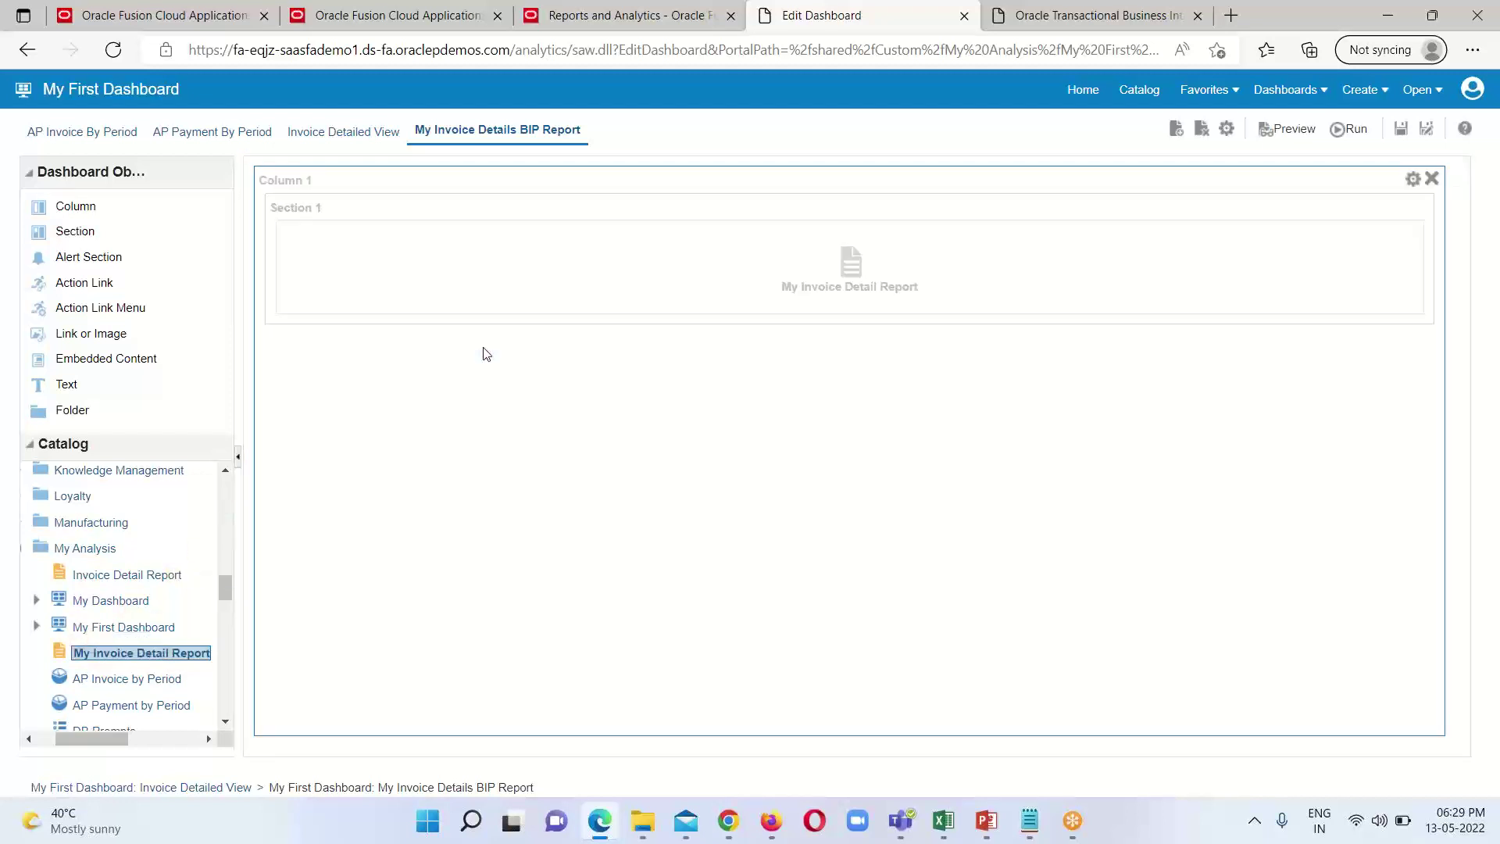
{"action": "left_click", "coordinate": [1398, 137]}
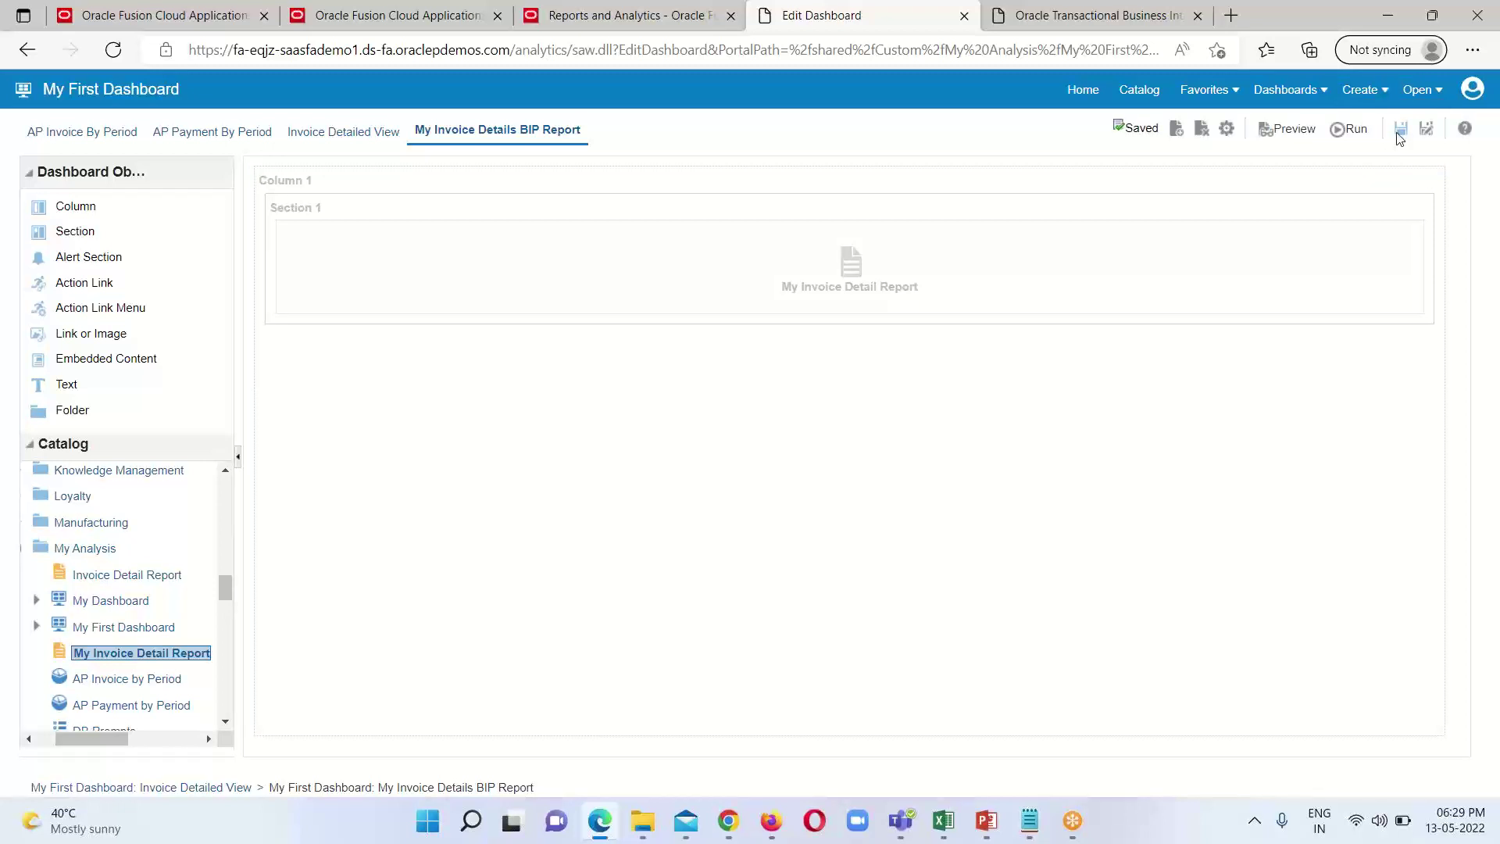
Step: Run My First Dashboard and scroll the embedded invoice table sideways from INVOICE_TYPE to AMOUNT_PAID
{"action": "left_click", "coordinate": [1354, 133]}
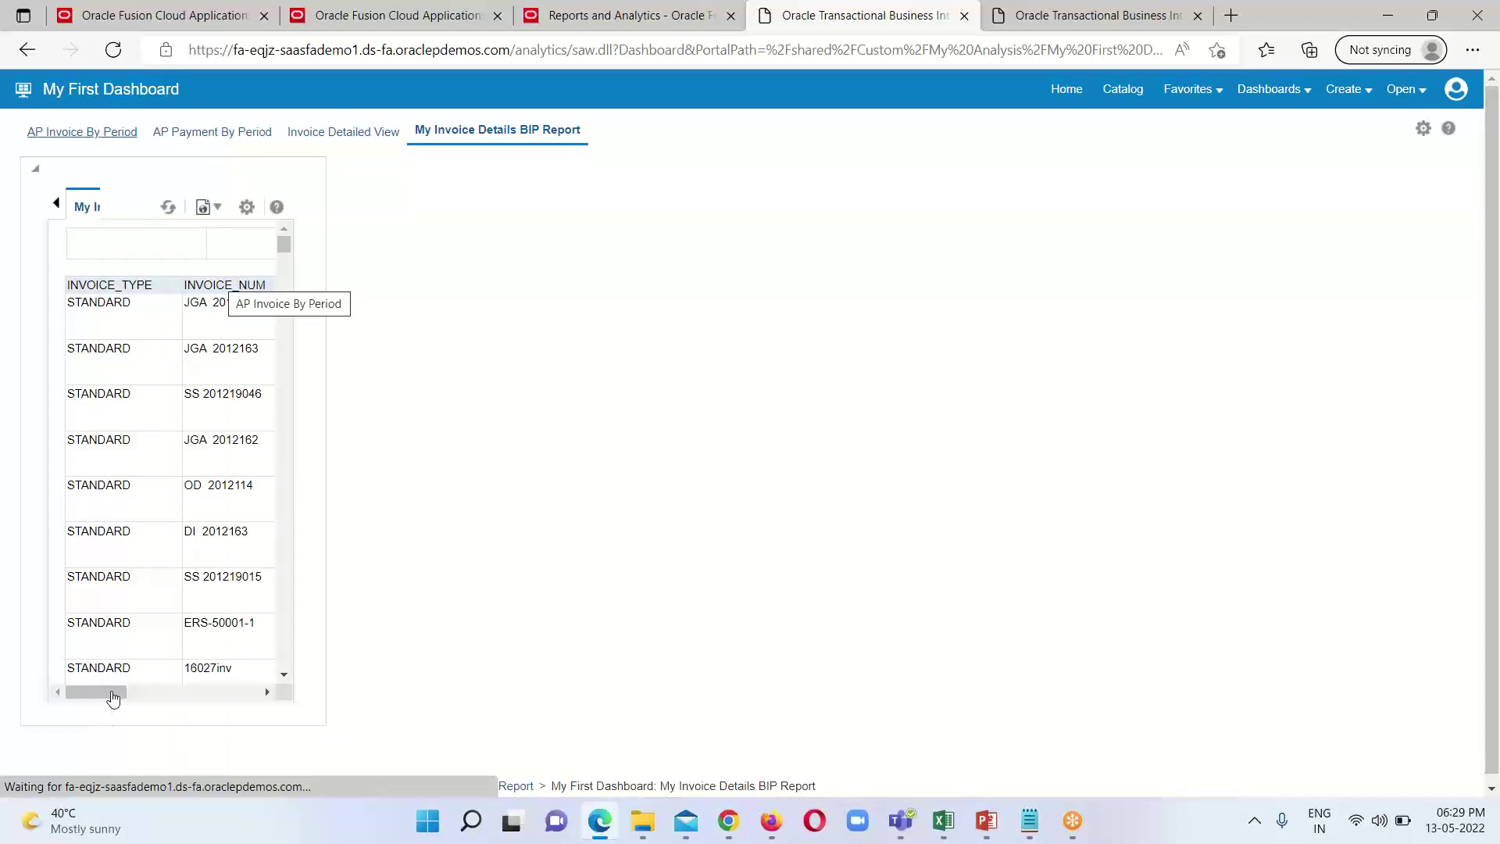
{"action": "left_click", "coordinate": [211, 692]}
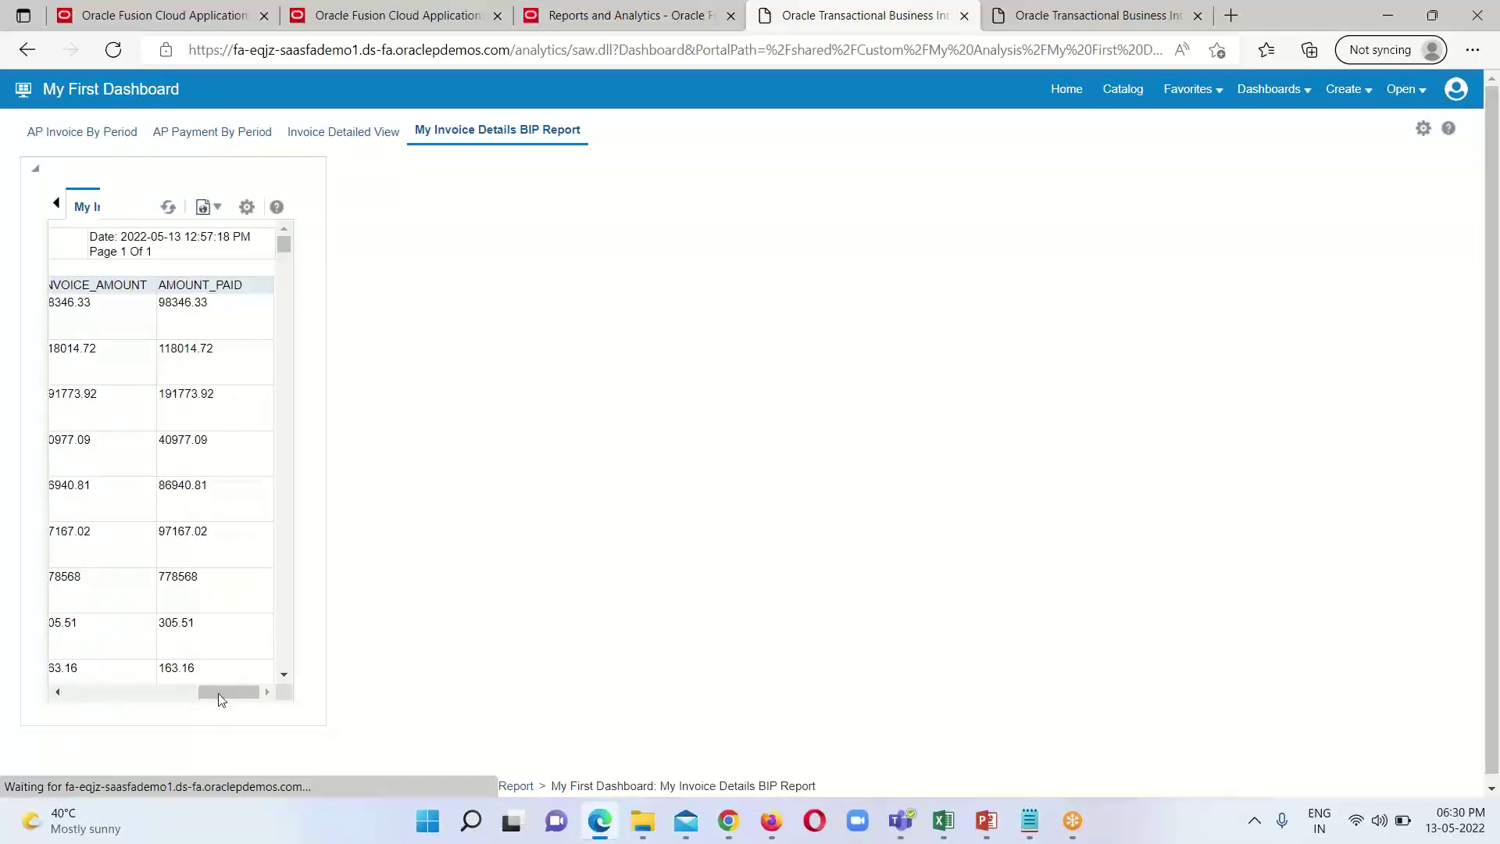
{"action": "left_click", "coordinate": [57, 692]}
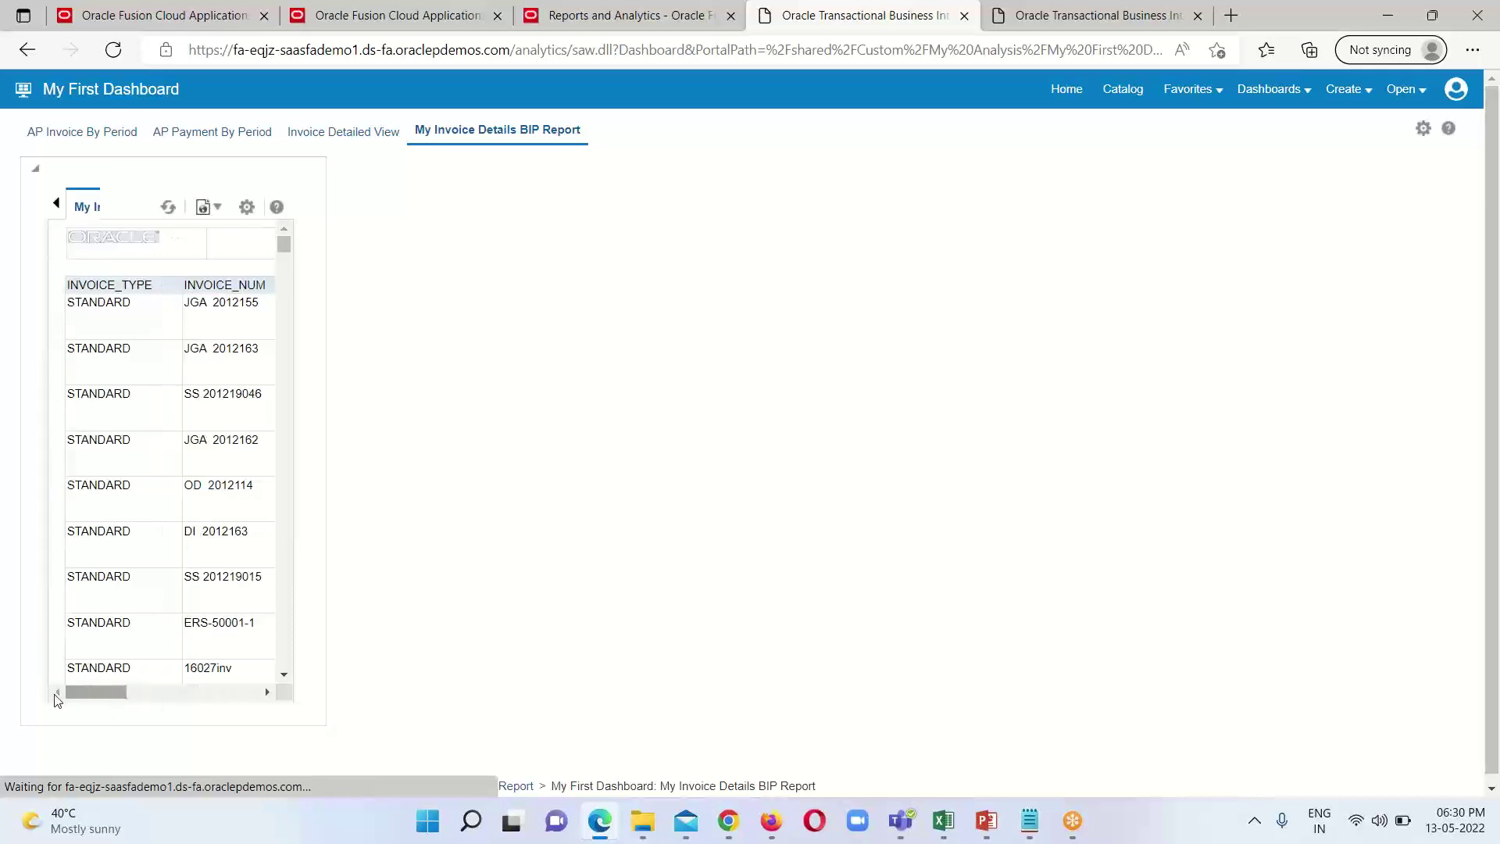
{"action": "left_click", "coordinate": [1423, 129]}
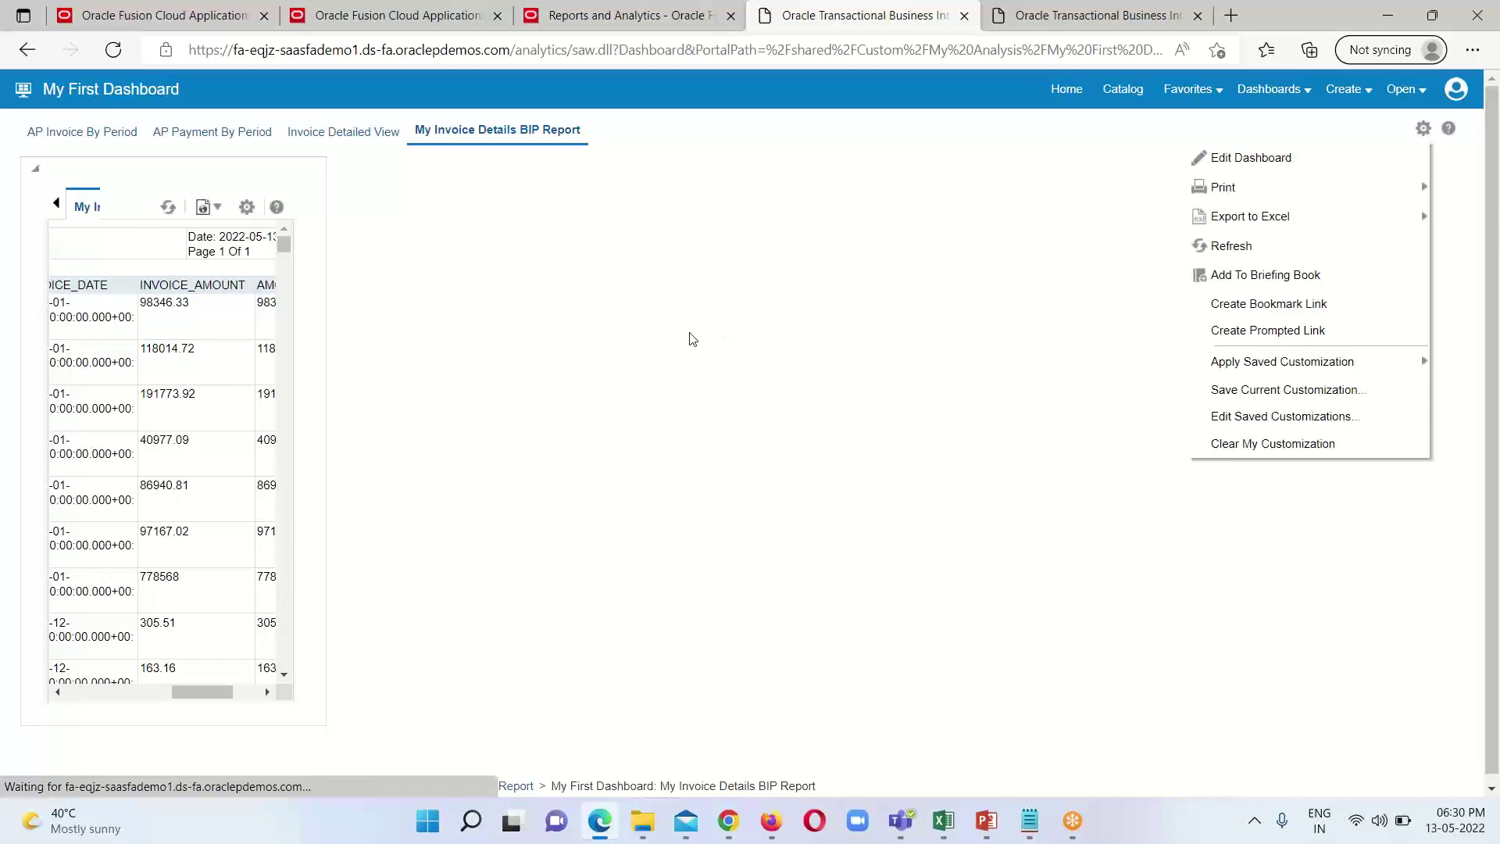
Step: In the dashboard editor, change the embedded invoice report's width from 100% to 1000
{"action": "left_click", "coordinate": [1227, 161]}
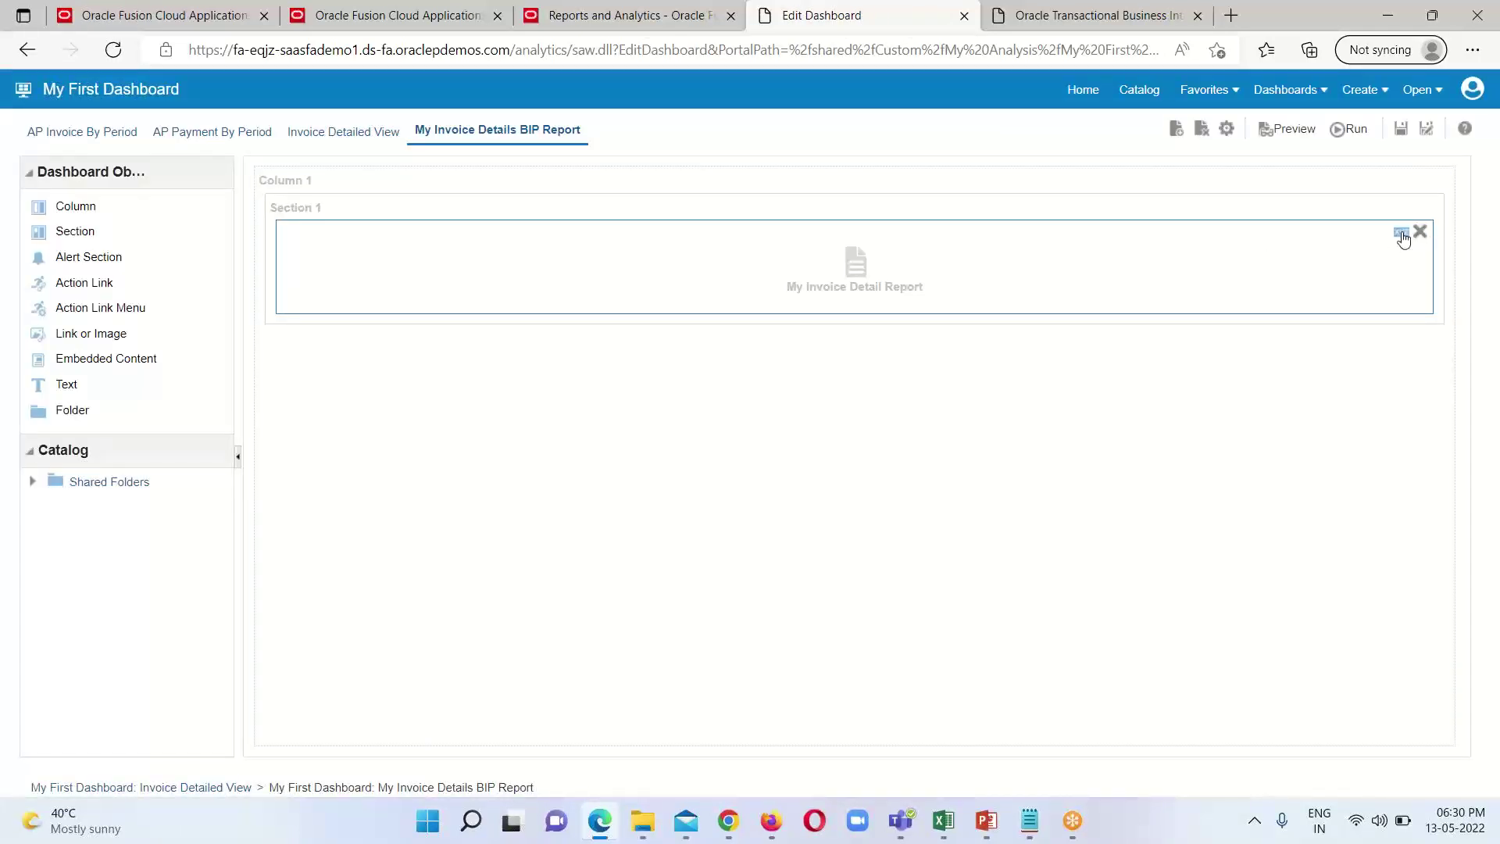
{"action": "left_click", "coordinate": [1402, 235]}
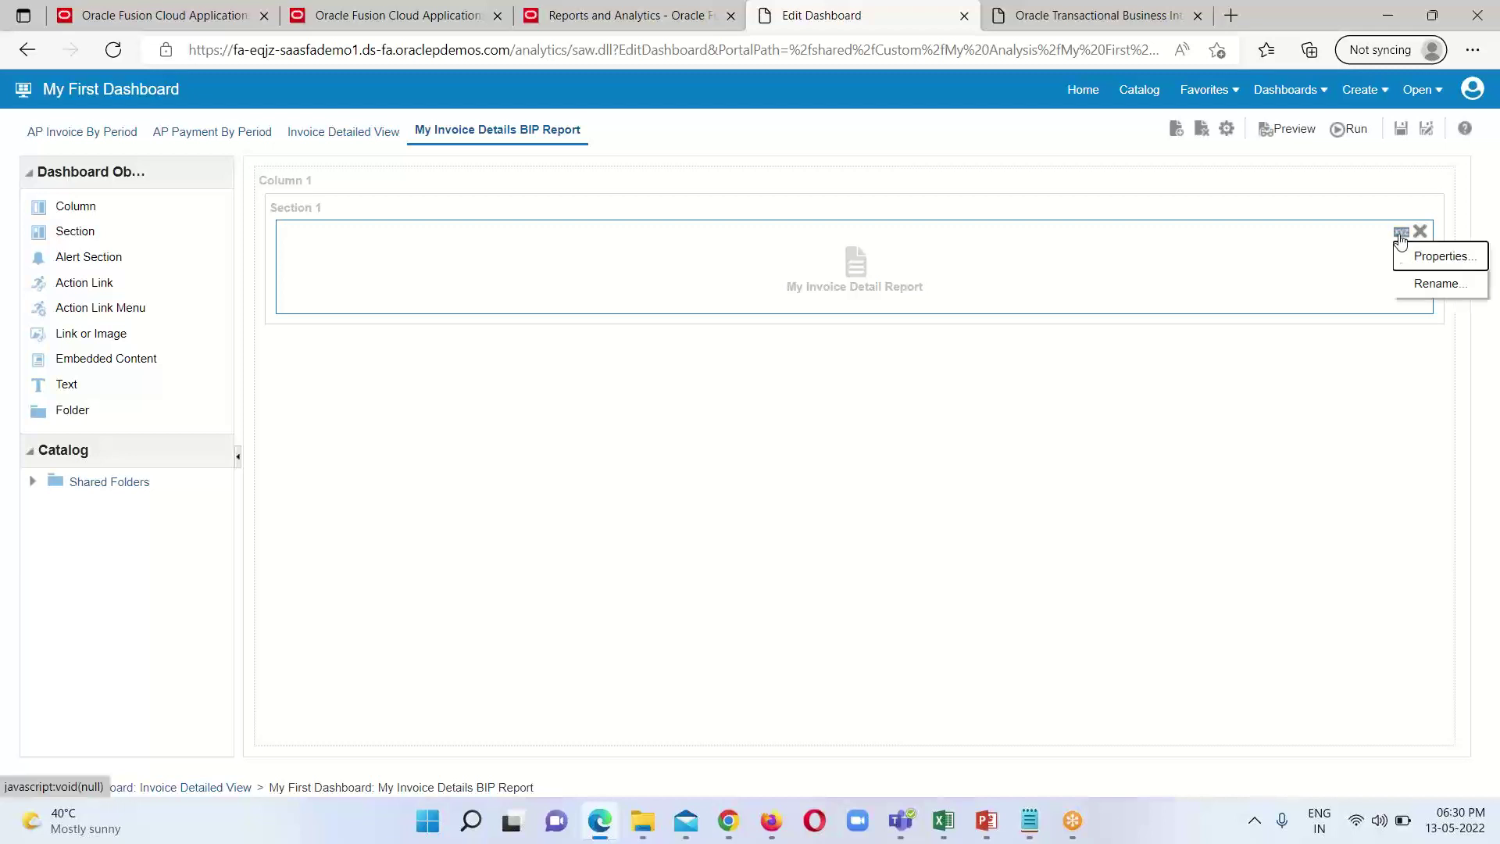
{"action": "left_click", "coordinate": [1409, 258]}
{"action": "left_click", "coordinate": [1339, 371]}
{"action": "key", "text": "BackSpace"}
{"action": "key", "text": "BackSpace"}
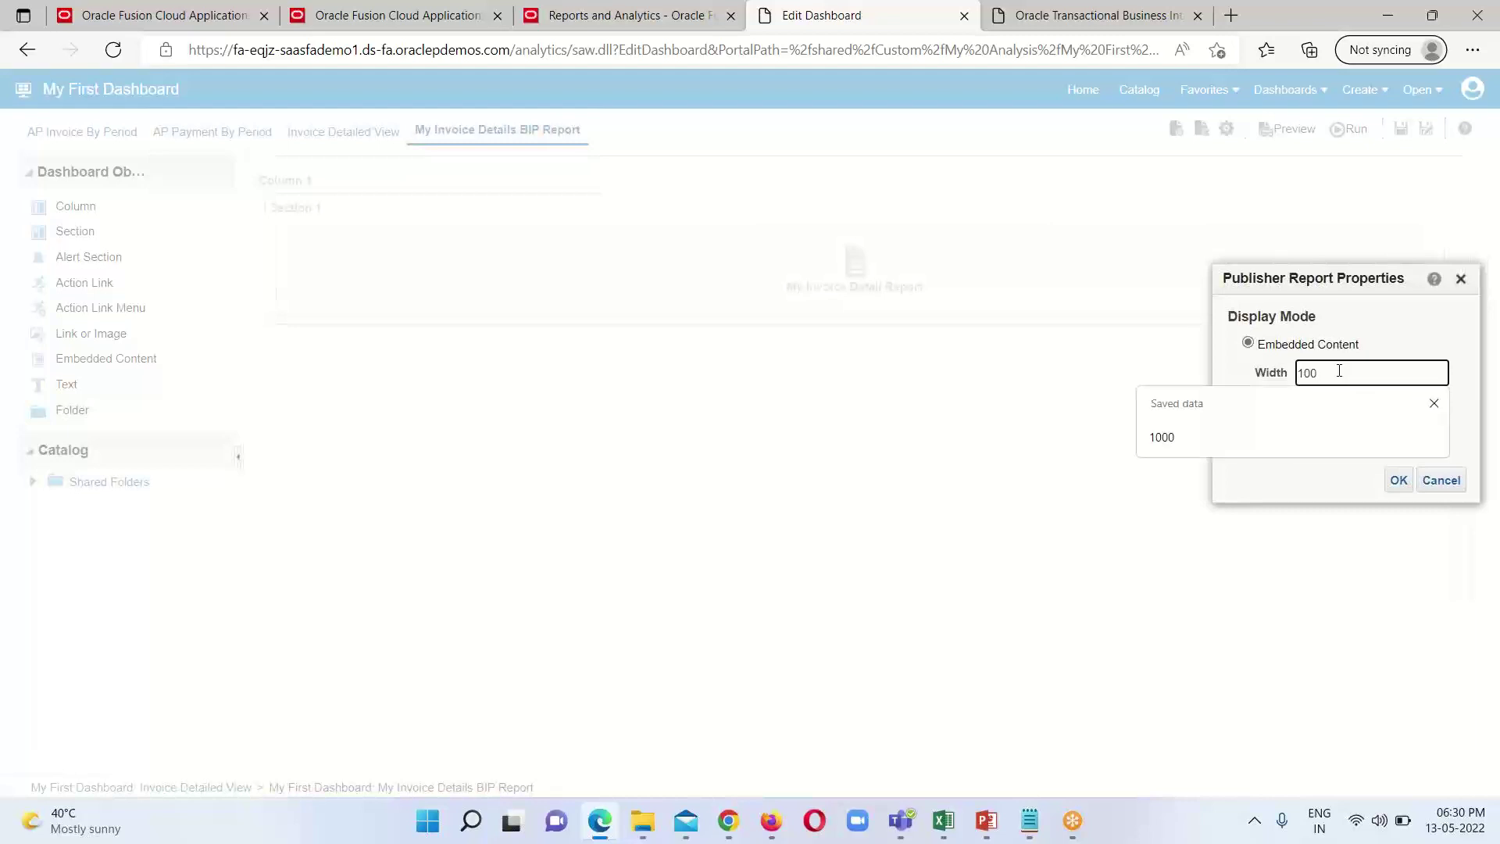
{"action": "type", "text": "00"}
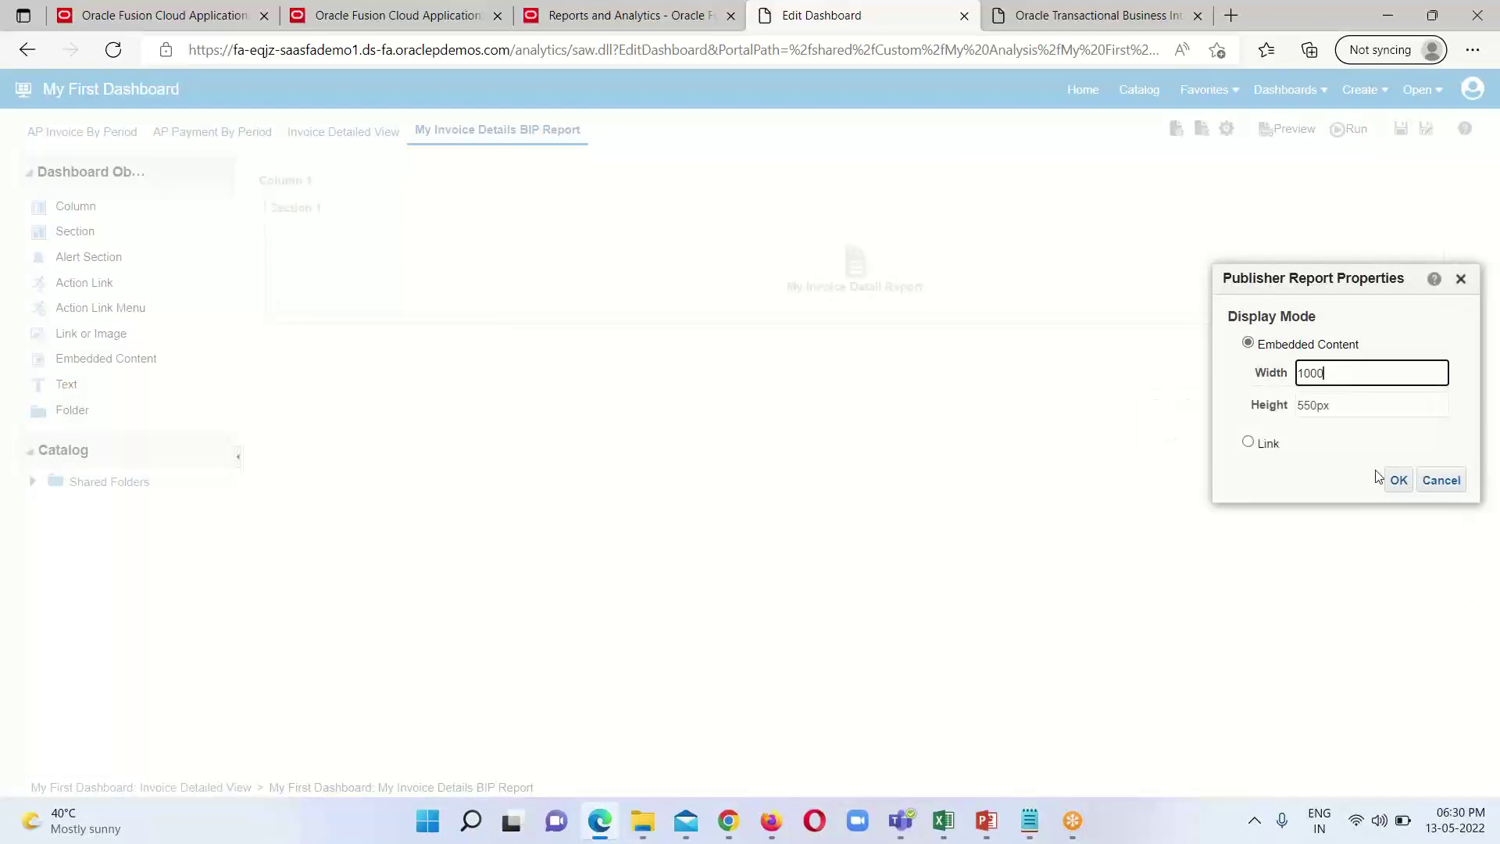
{"action": "left_click", "coordinate": [1398, 480]}
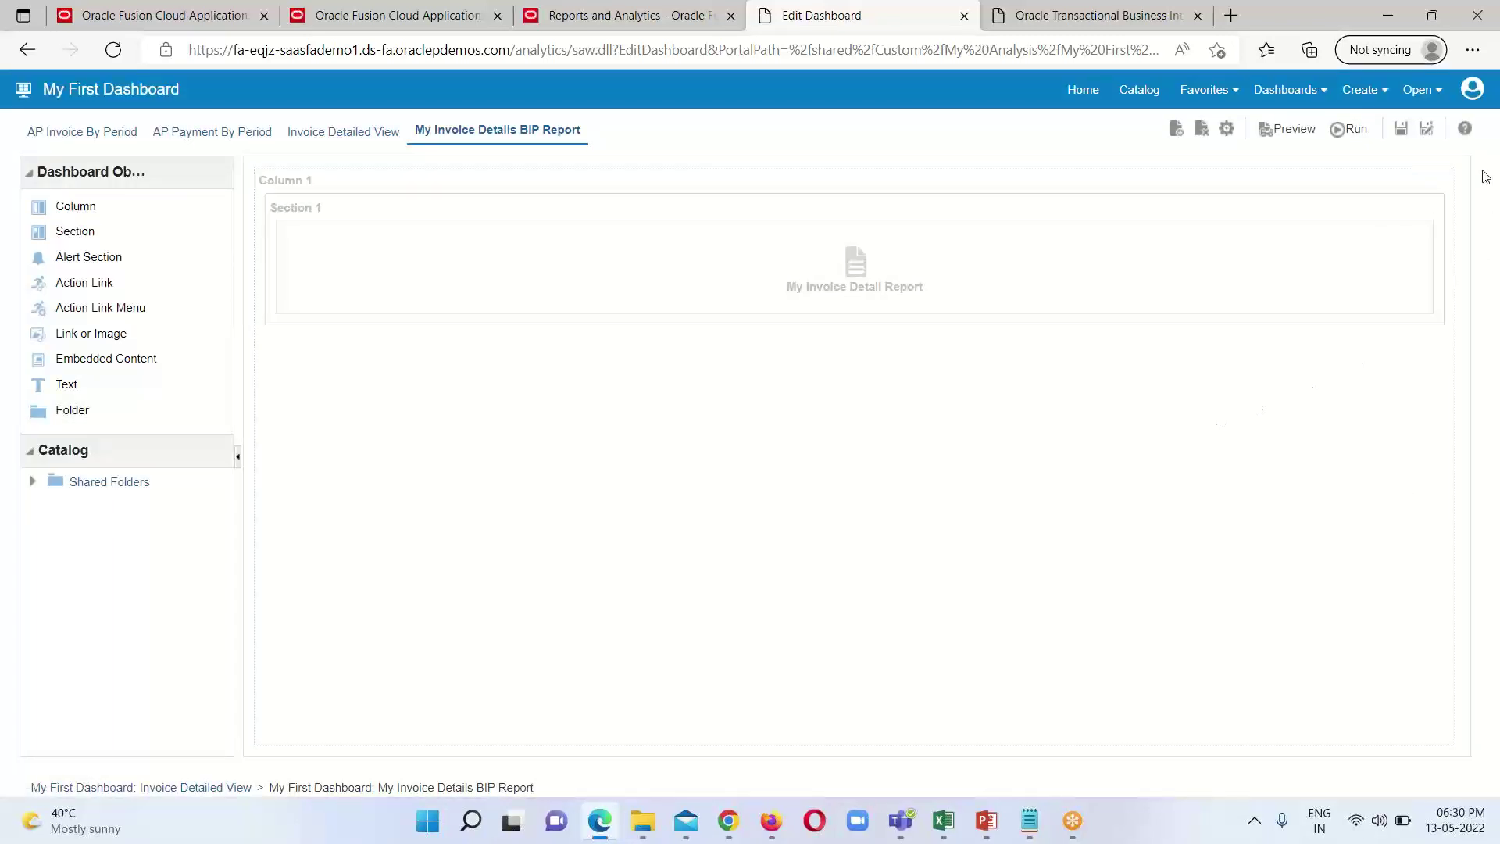
Step: Save the dashboard with the resized report, then open My First Dashboard from the Catalog
{"action": "left_click", "coordinate": [1401, 132]}
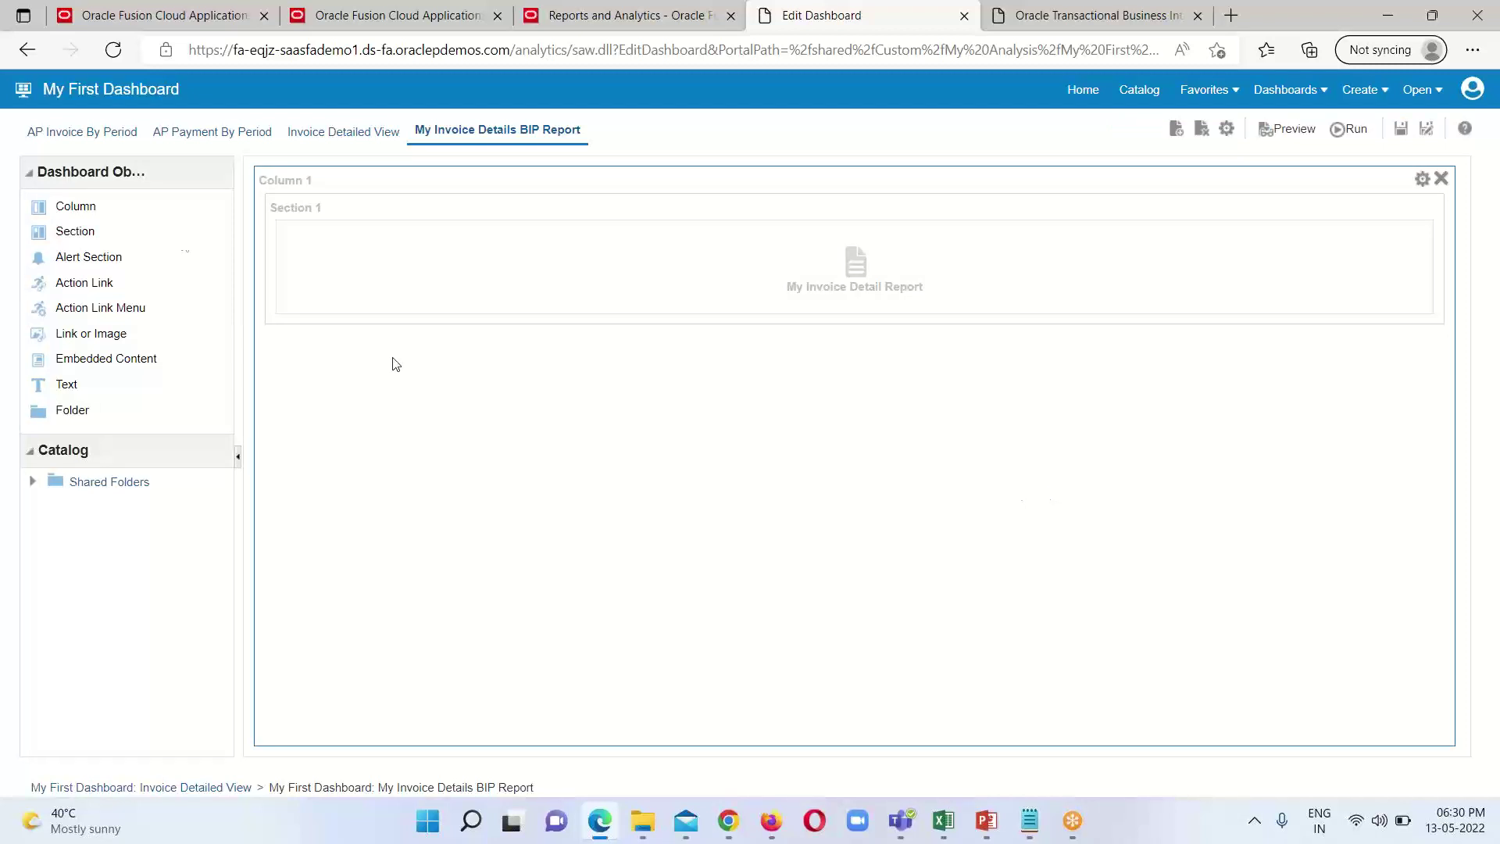
{"action": "left_click", "coordinate": [1400, 133]}
{"action": "left_click", "coordinate": [1131, 92]}
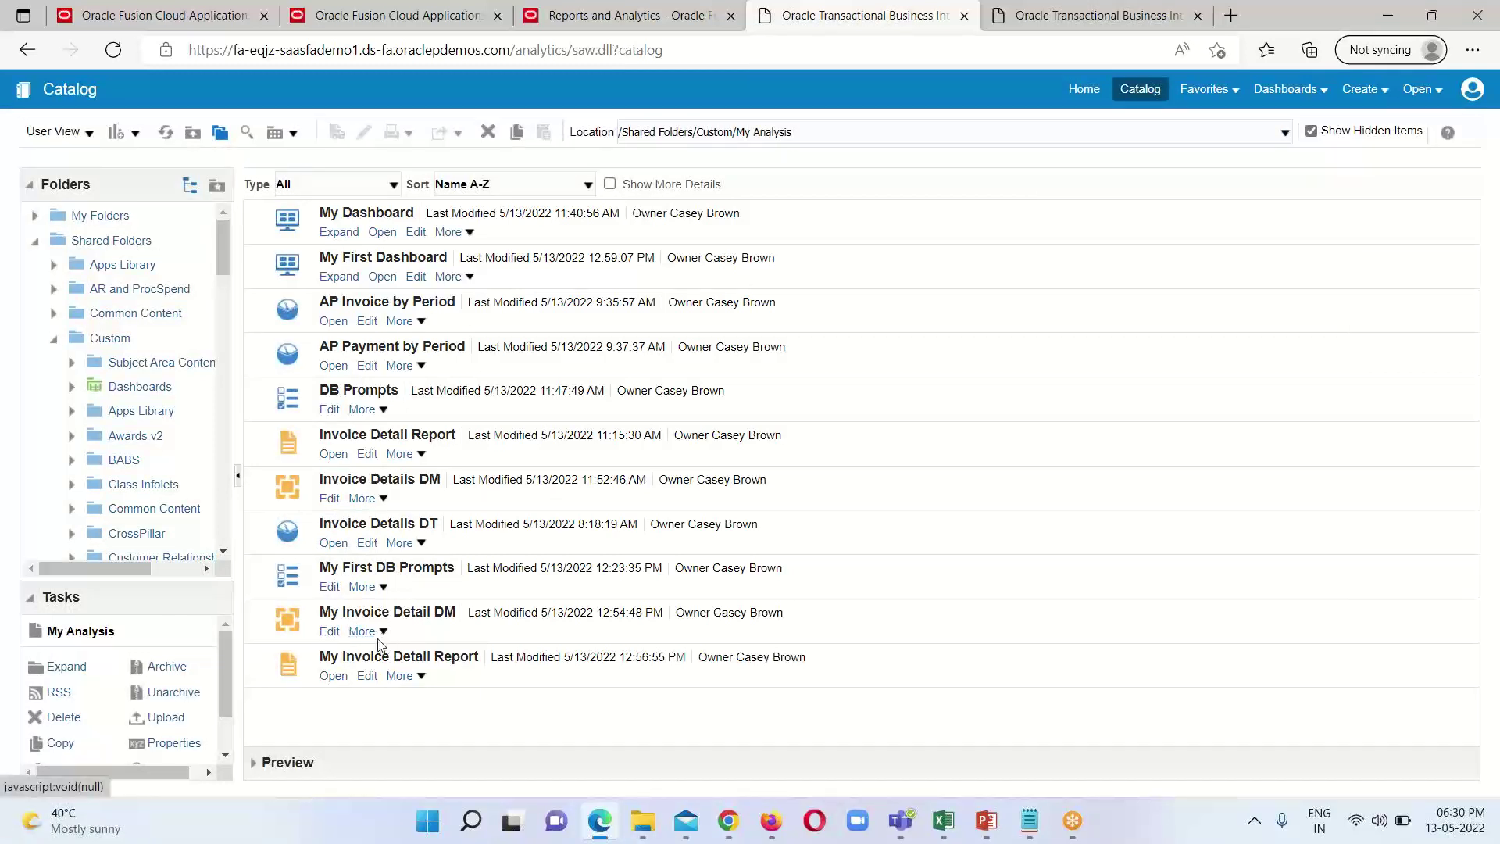
{"action": "left_click", "coordinate": [382, 277]}
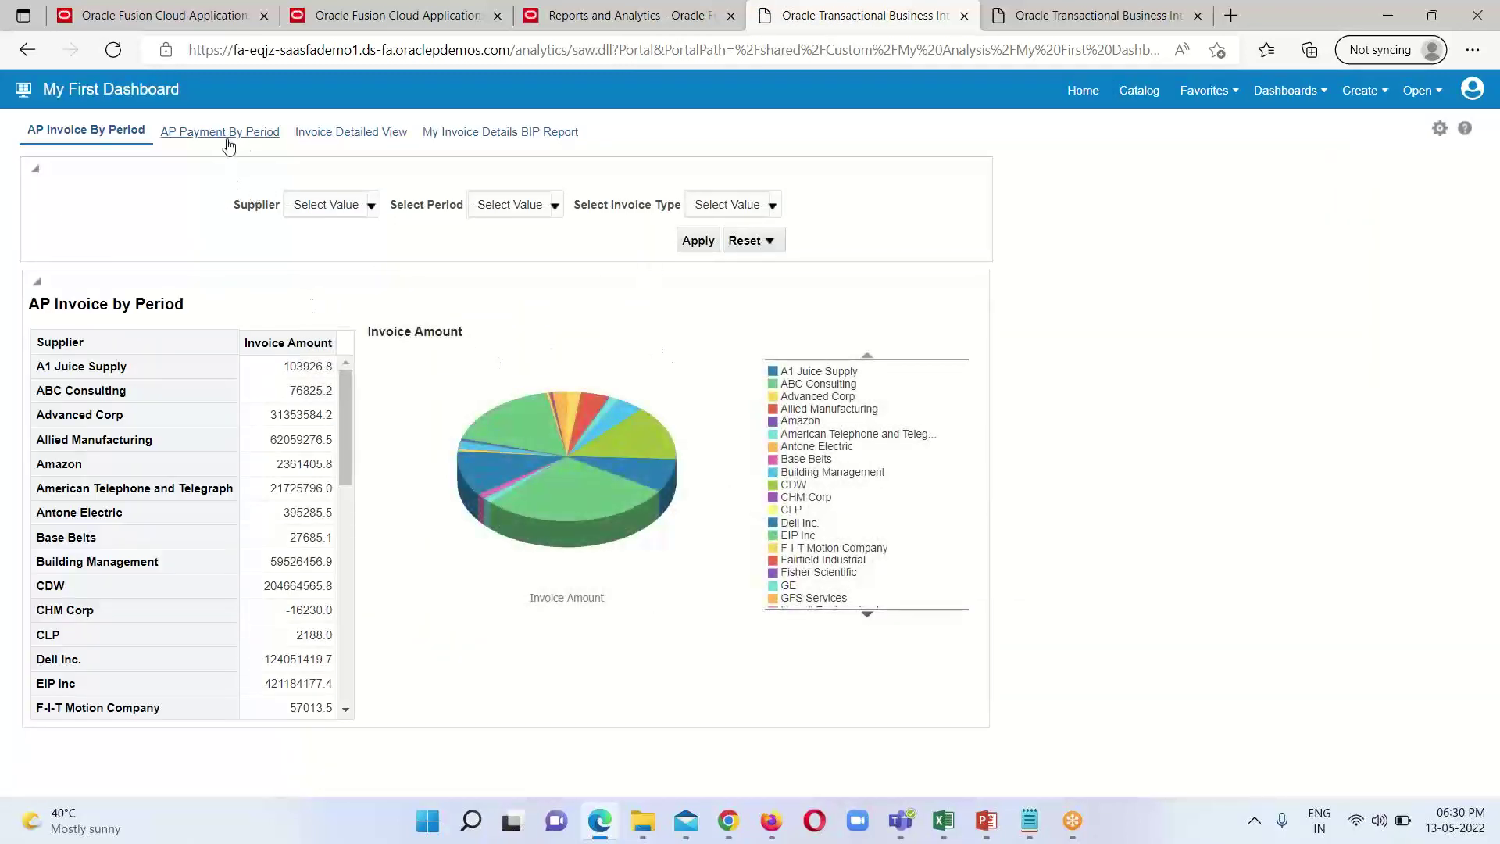
{"action": "left_click", "coordinate": [190, 134]}
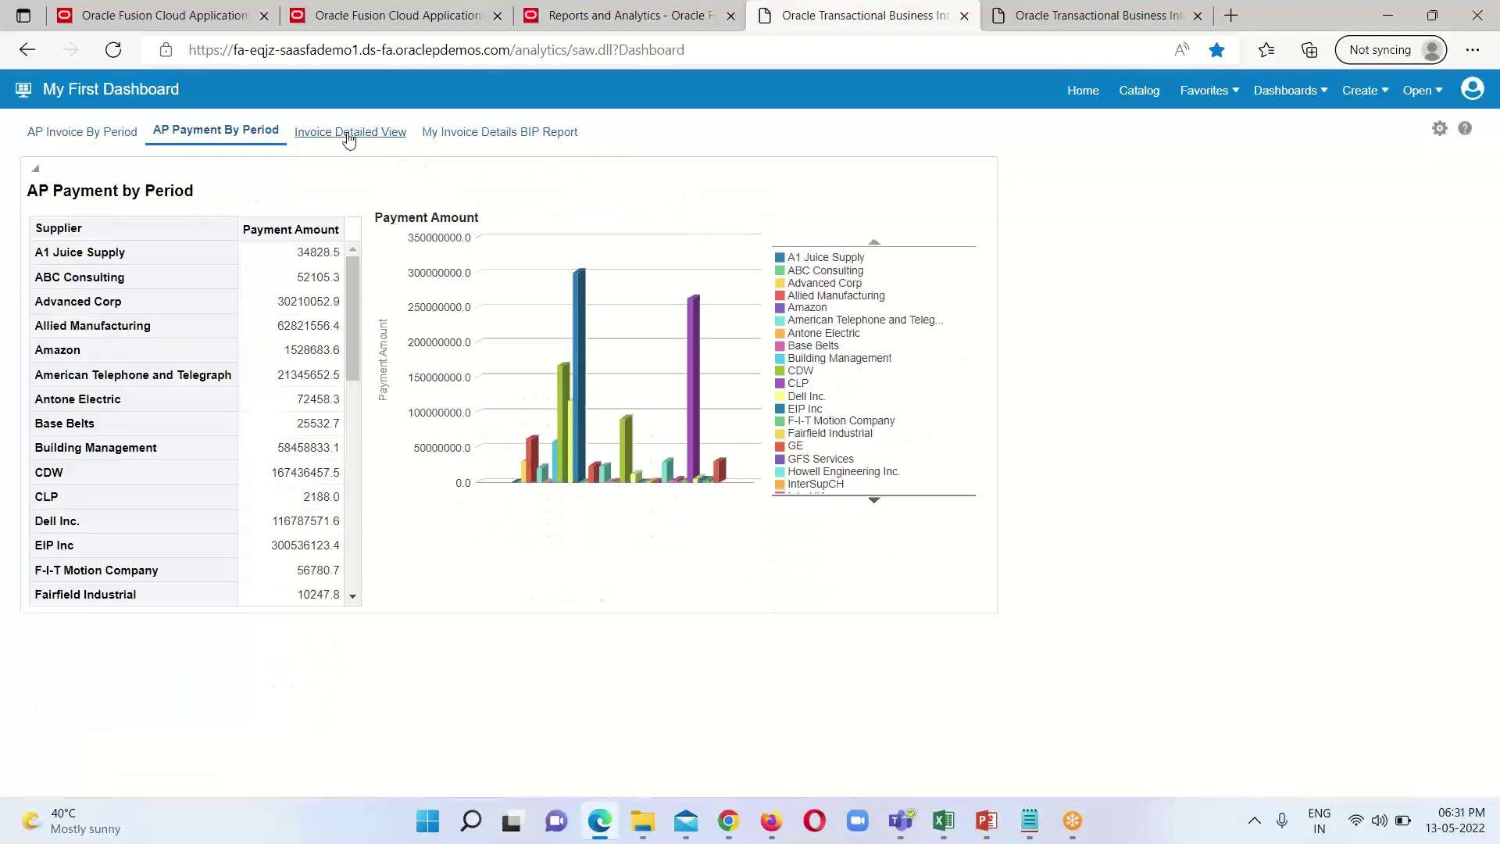
{"action": "left_click", "coordinate": [498, 139]}
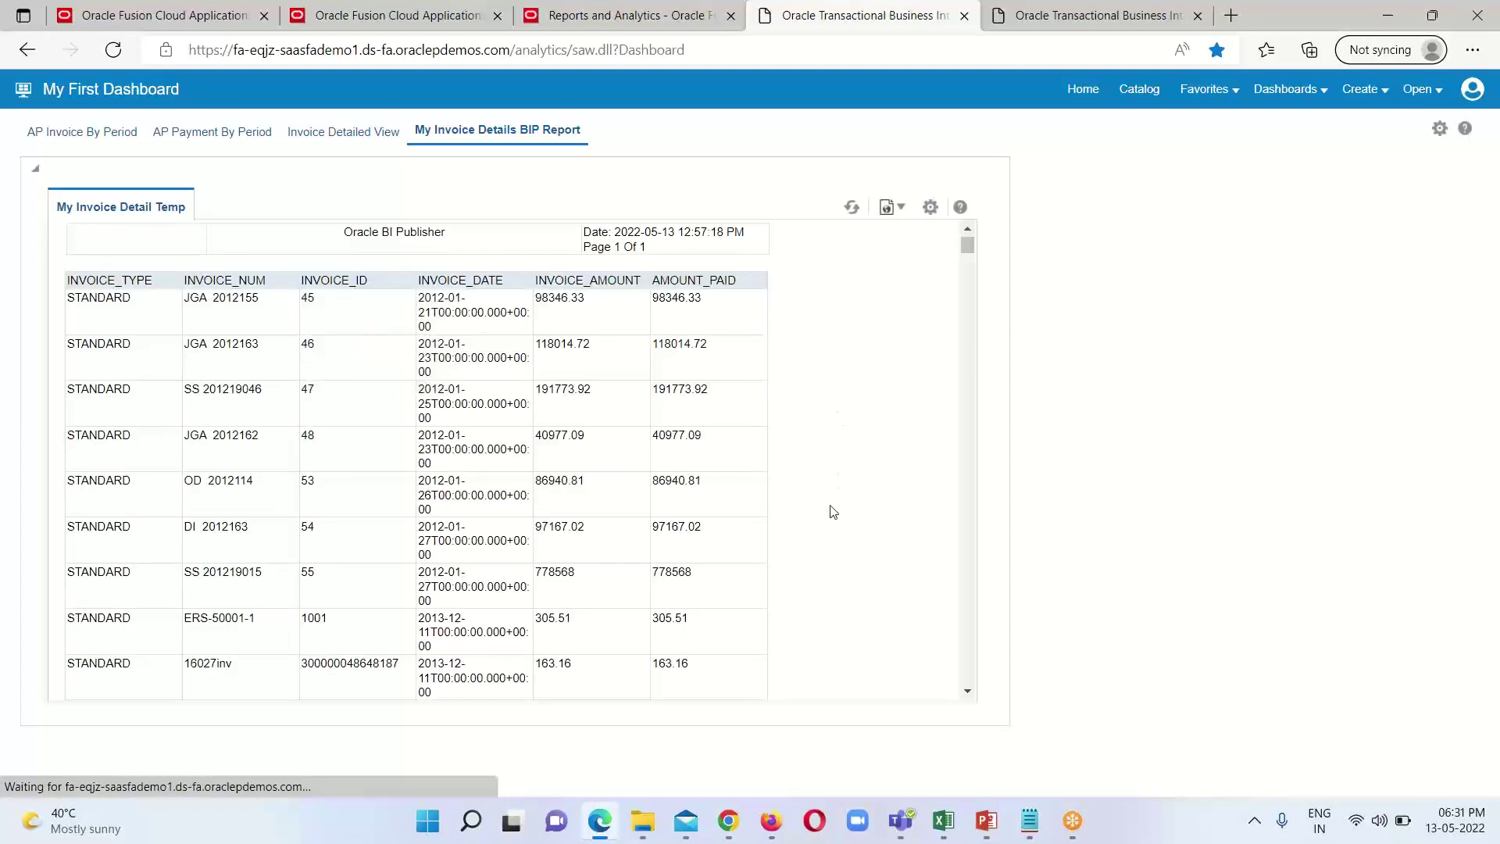
{"action": "scroll", "coordinate": [512, 519], "scroll_direction": "down", "scroll_amount": 5}
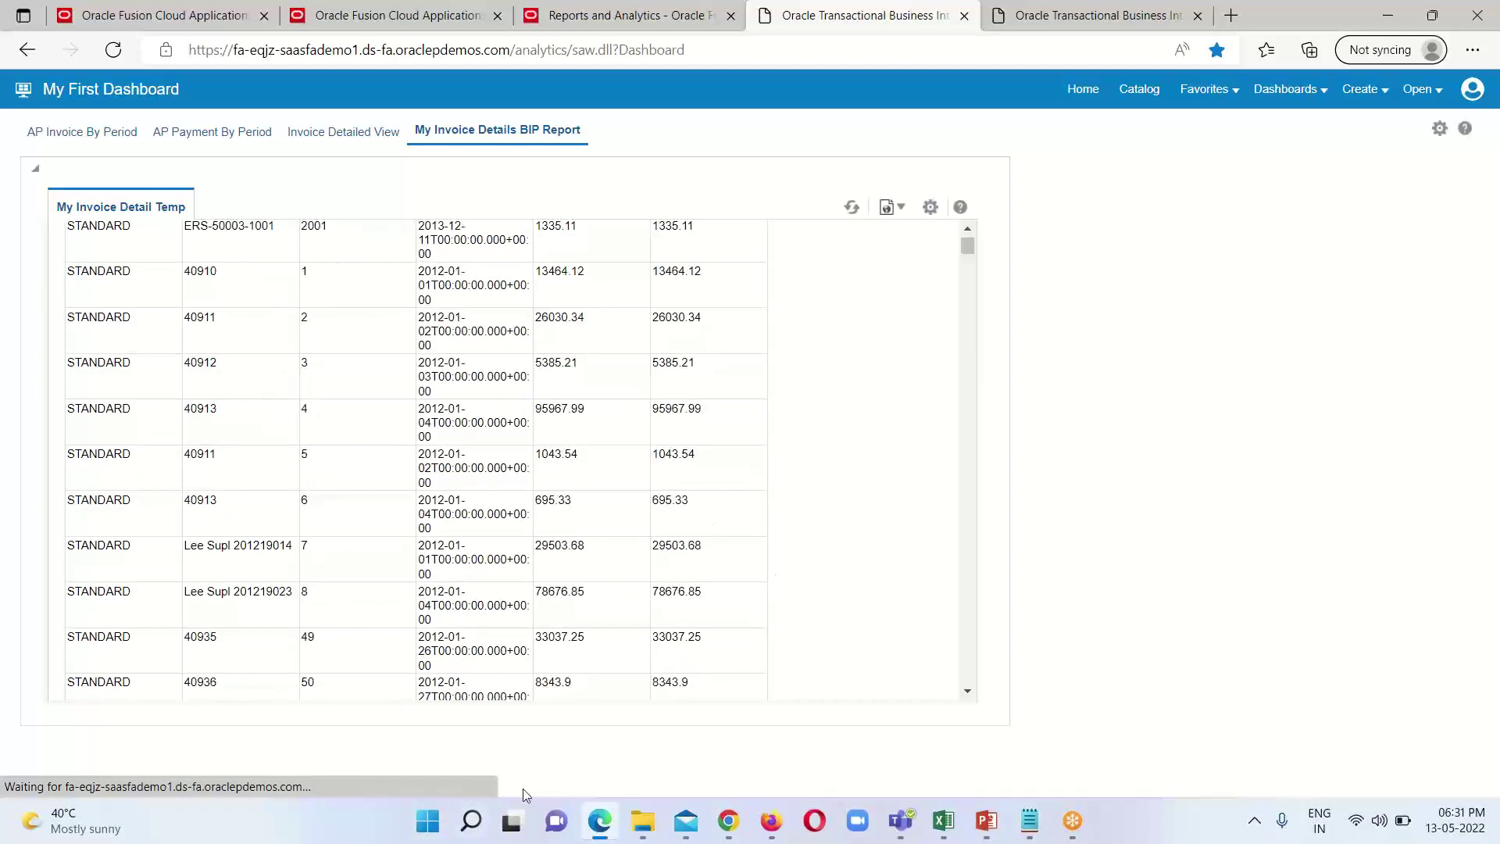
{"action": "scroll", "coordinate": [845, 553], "scroll_direction": "down", "scroll_amount": 4}
{"action": "scroll", "coordinate": [842, 553], "scroll_direction": "up", "scroll_amount": 10}
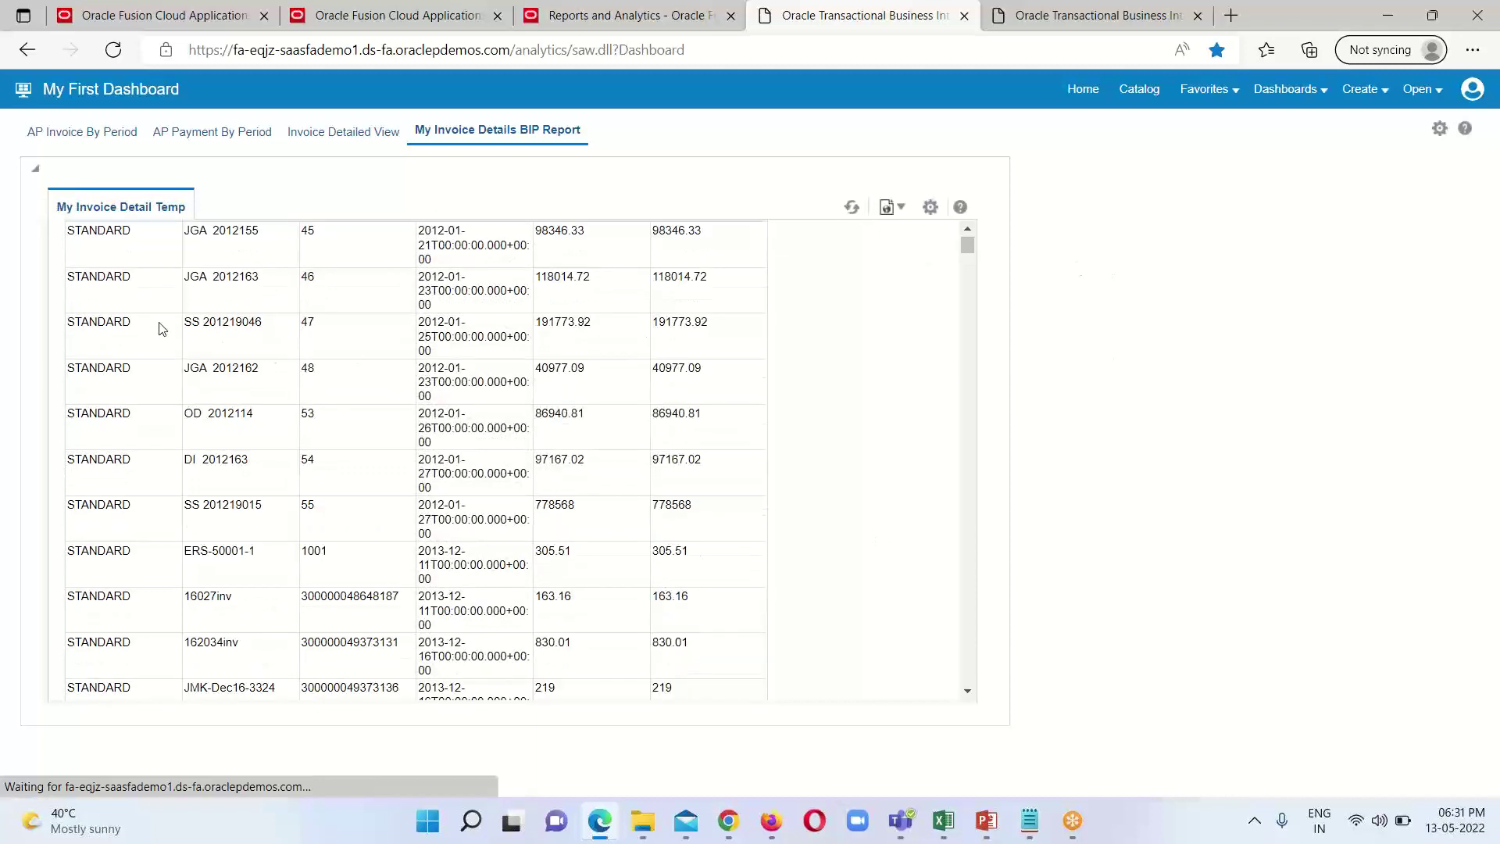
{"action": "scroll", "coordinate": [161, 328], "scroll_direction": "up", "scroll_amount": 2}
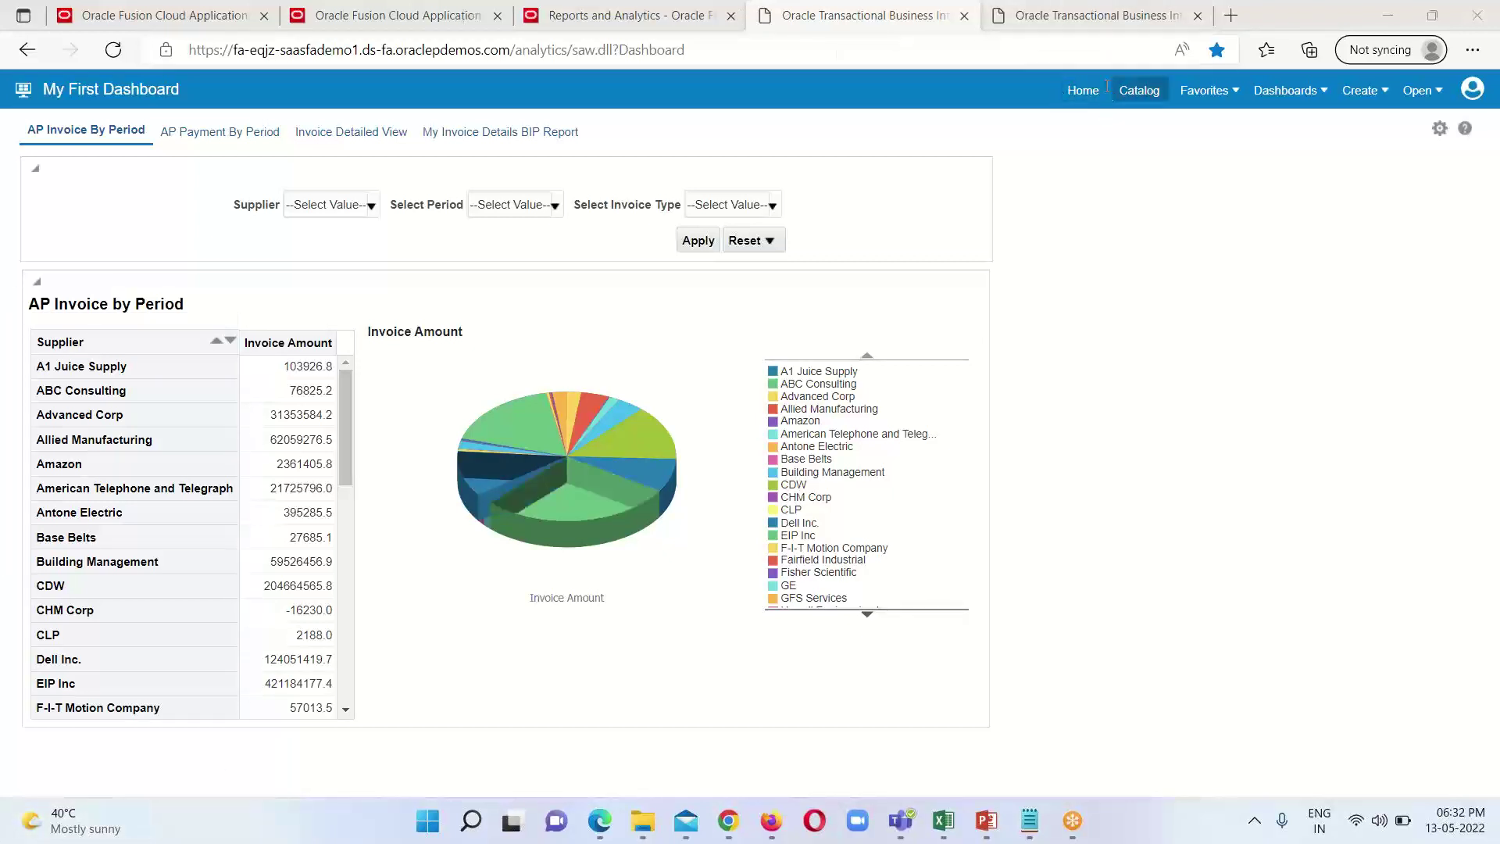
Step: Open the My Invoice Detail DM data model from the catalog and move group G_1 higher in the diagram
{"action": "left_click", "coordinate": [1143, 100]}
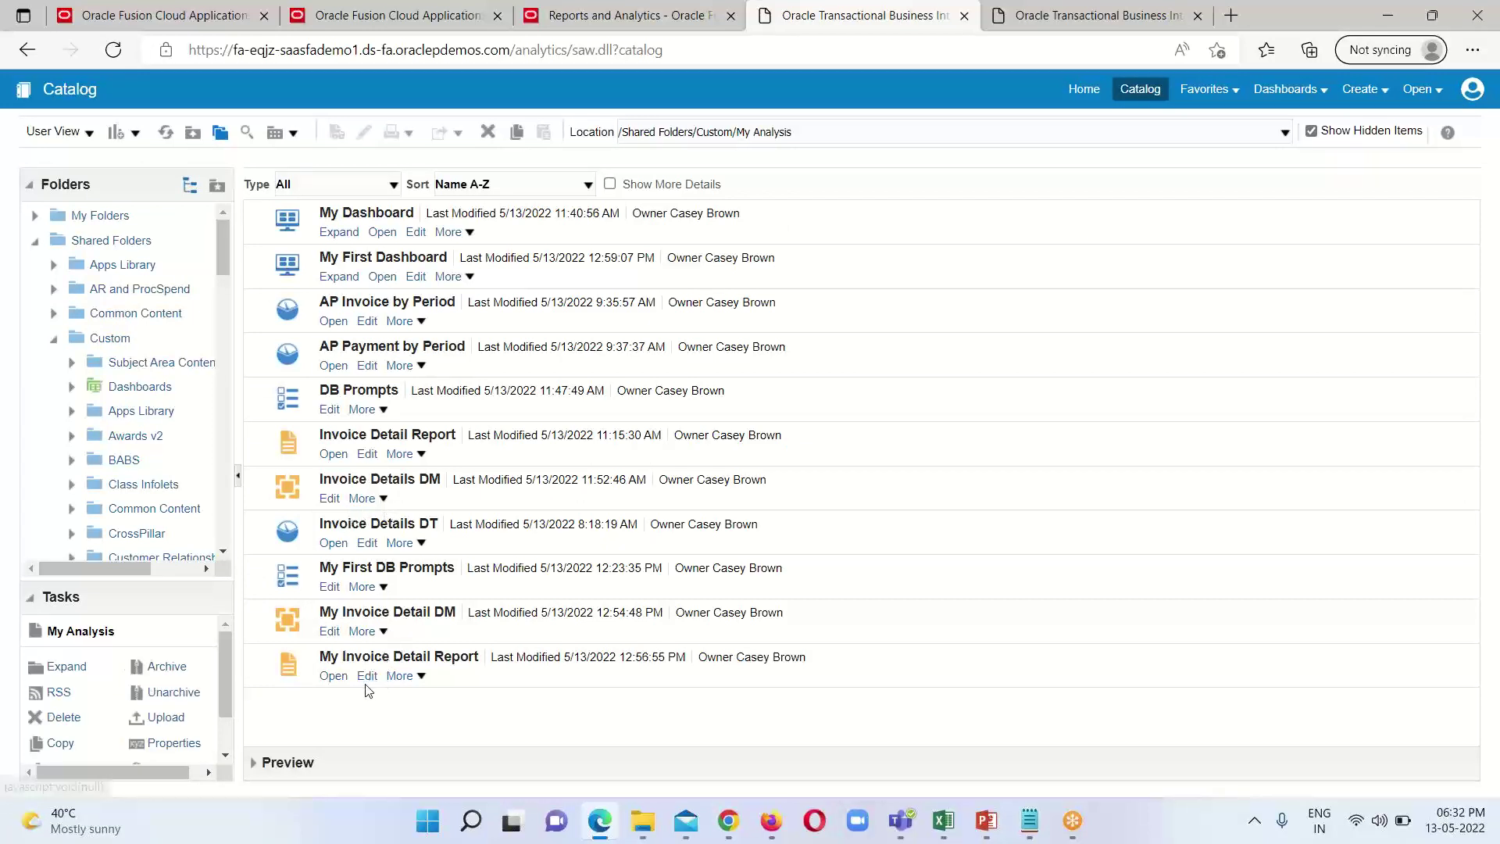
{"action": "left_click", "coordinate": [329, 631]}
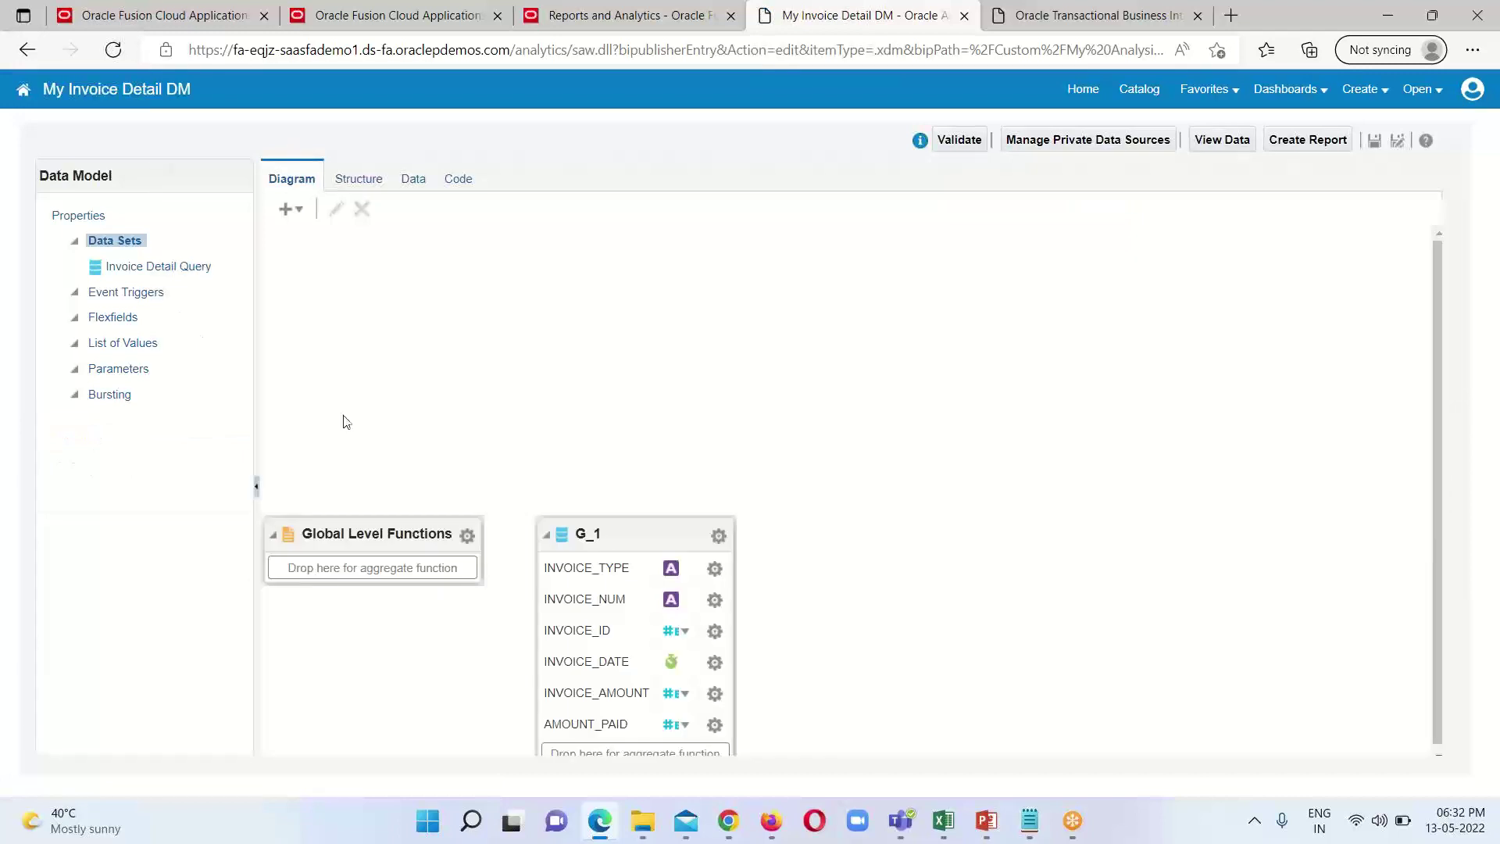
{"action": "left_click", "coordinate": [636, 547]}
{"action": "left_click_drag", "start_coordinate": [668, 540], "coordinate": [656, 340]}
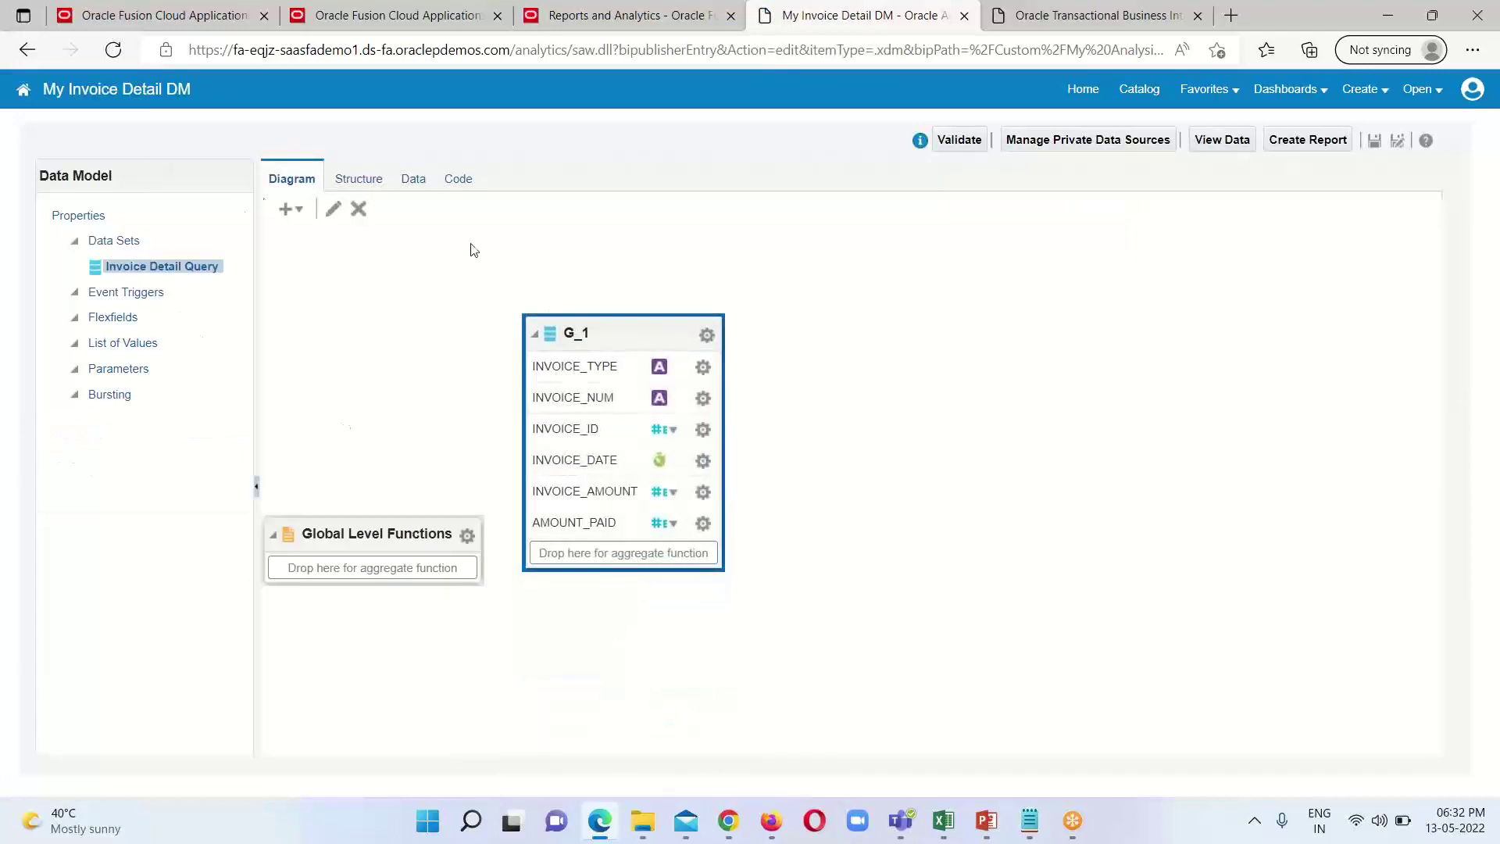
Step: Review the Invoice Detail Query SQL down to 'from ap_invoices_all', confirm it, and save the data model
{"action": "left_click", "coordinate": [333, 210]}
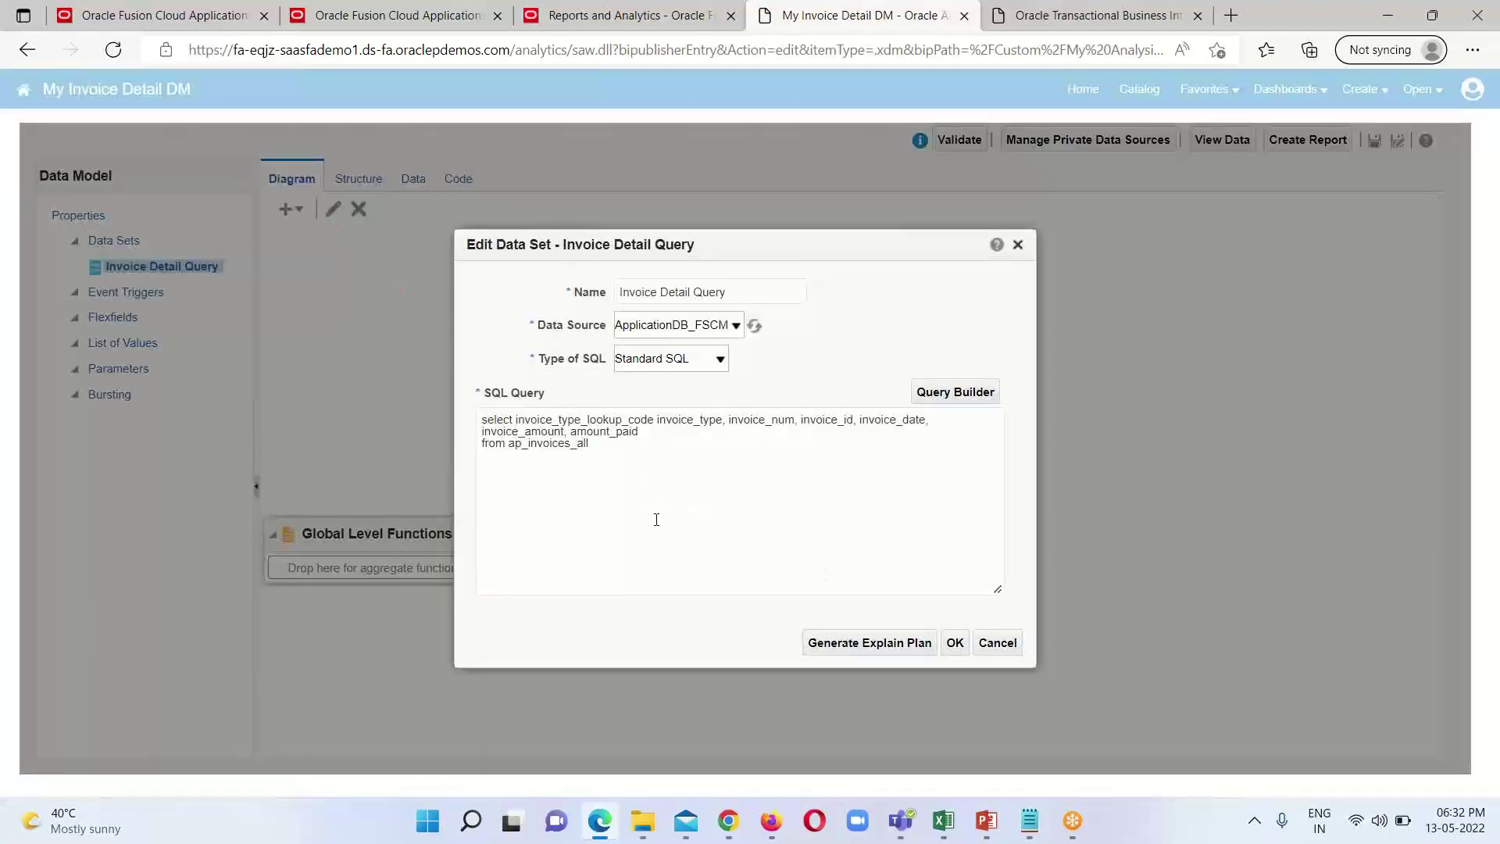
{"action": "triple_click", "coordinate": [479, 423]}
{"action": "left_click", "coordinate": [596, 448]}
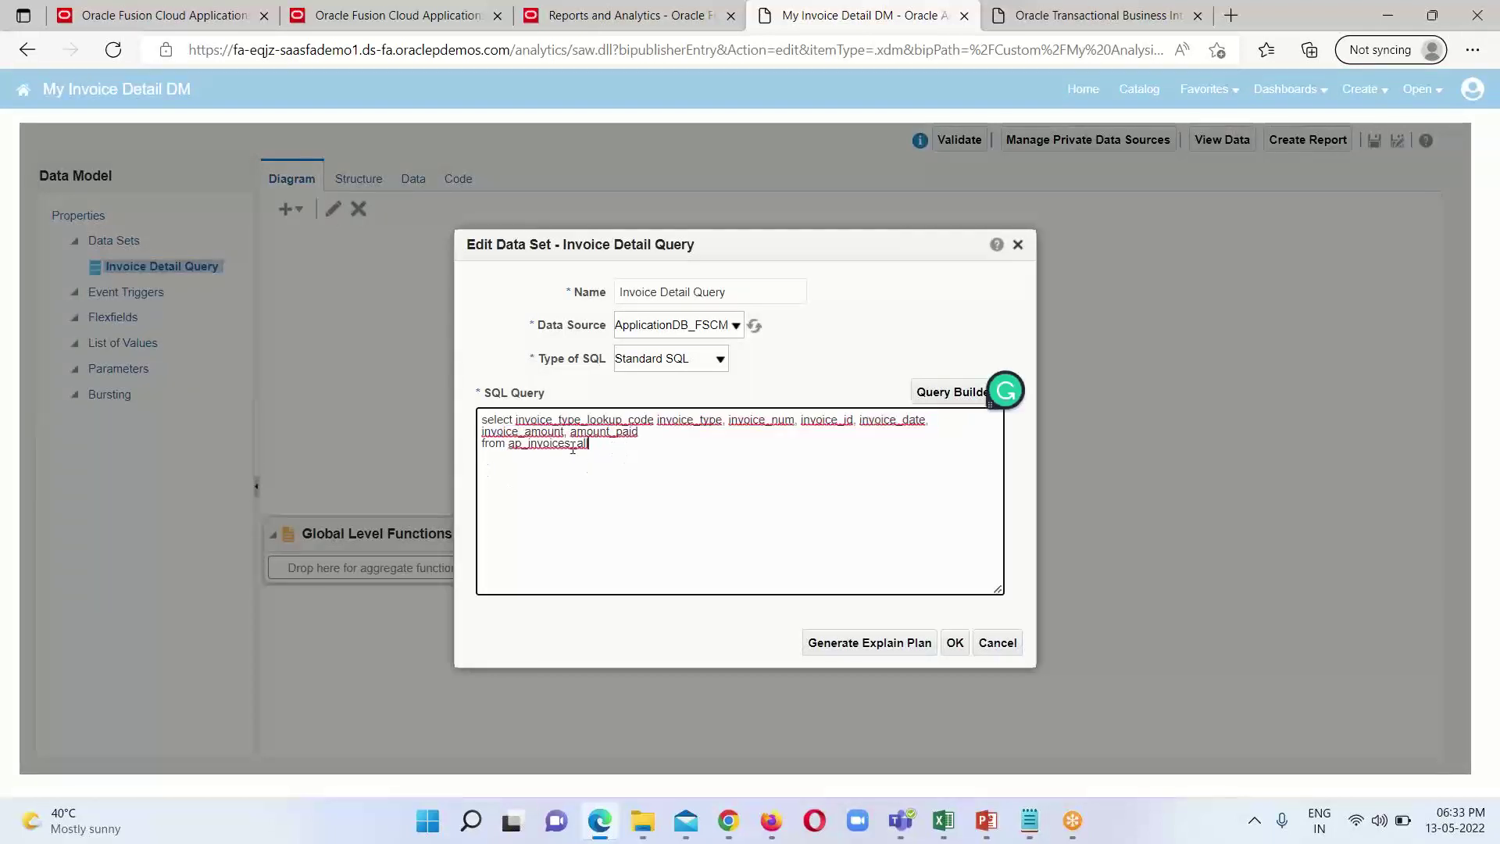
{"action": "left_click_drag", "start_coordinate": [517, 415], "coordinate": [637, 432]}
{"action": "left_click_drag", "start_coordinate": [484, 450], "coordinate": [593, 446]}
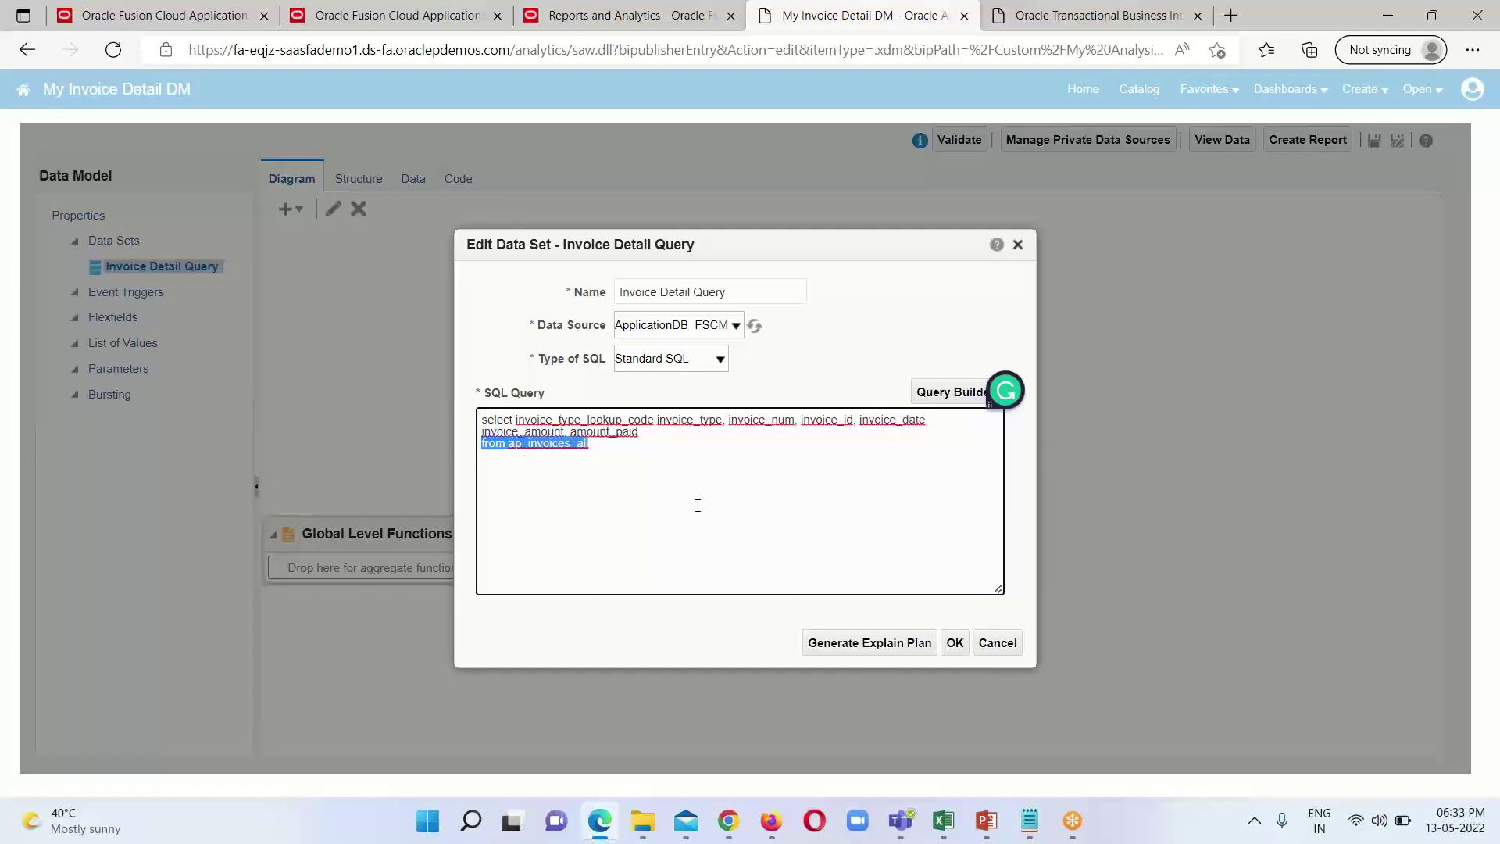
{"action": "left_click", "coordinate": [954, 643]}
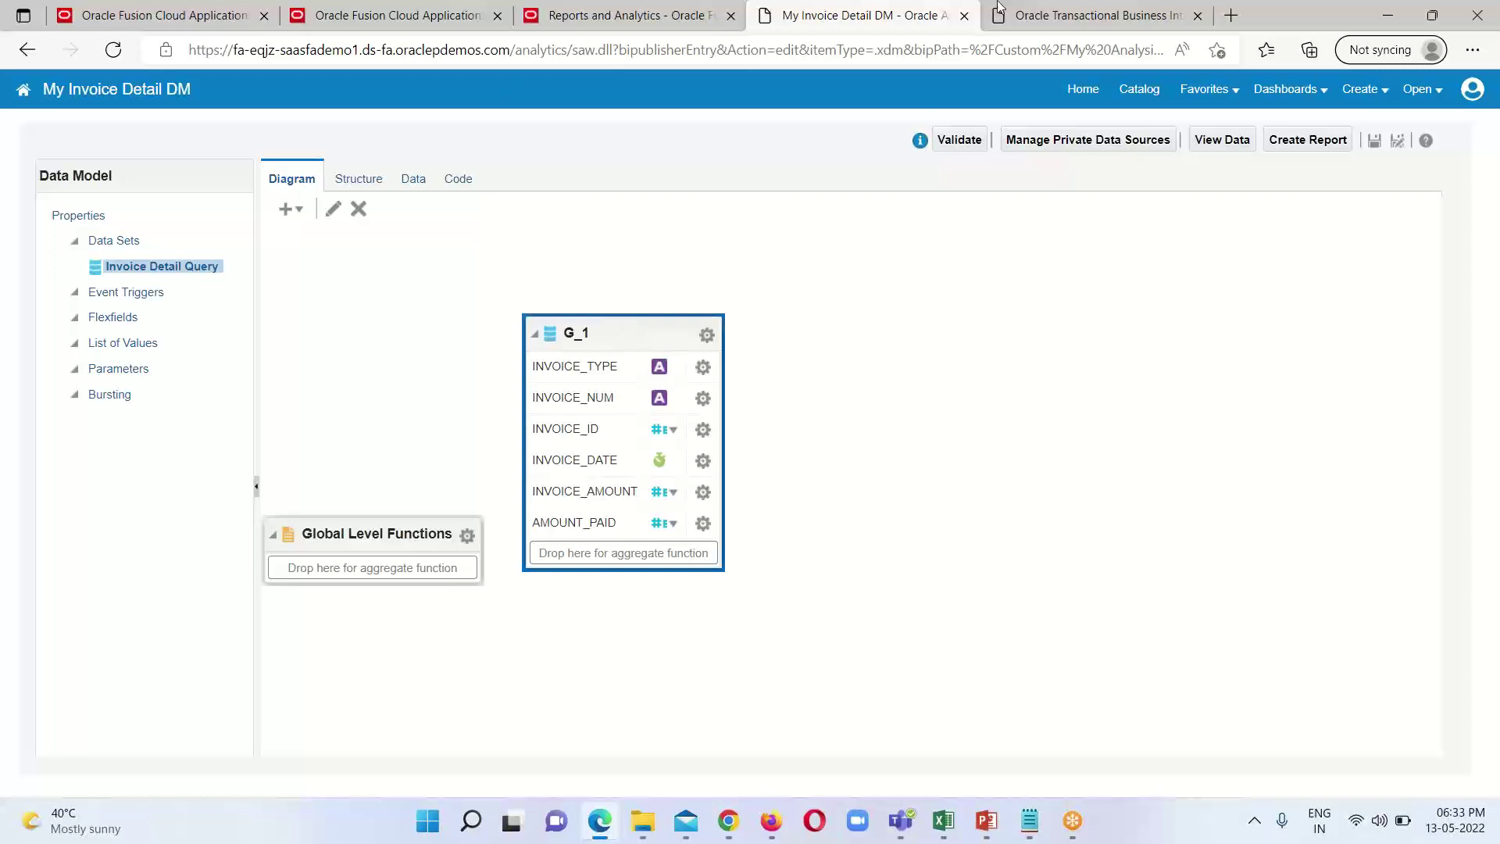
{"action": "left_click", "coordinate": [1209, 136]}
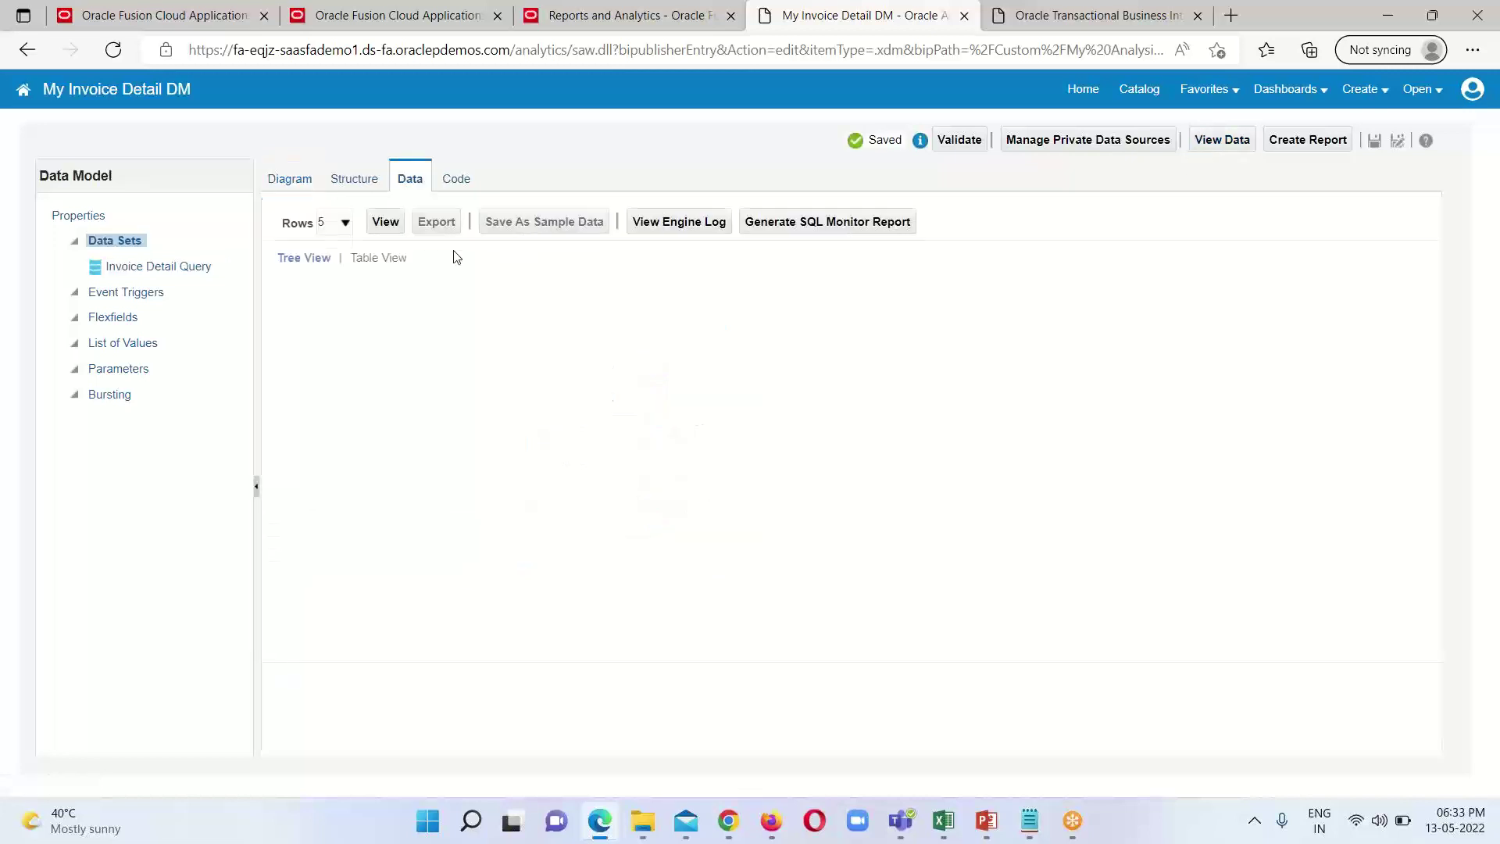
Step: Preview five invoice rows in Table View and store them as My Invoice Detail DM's sample data
{"action": "left_click", "coordinate": [384, 223]}
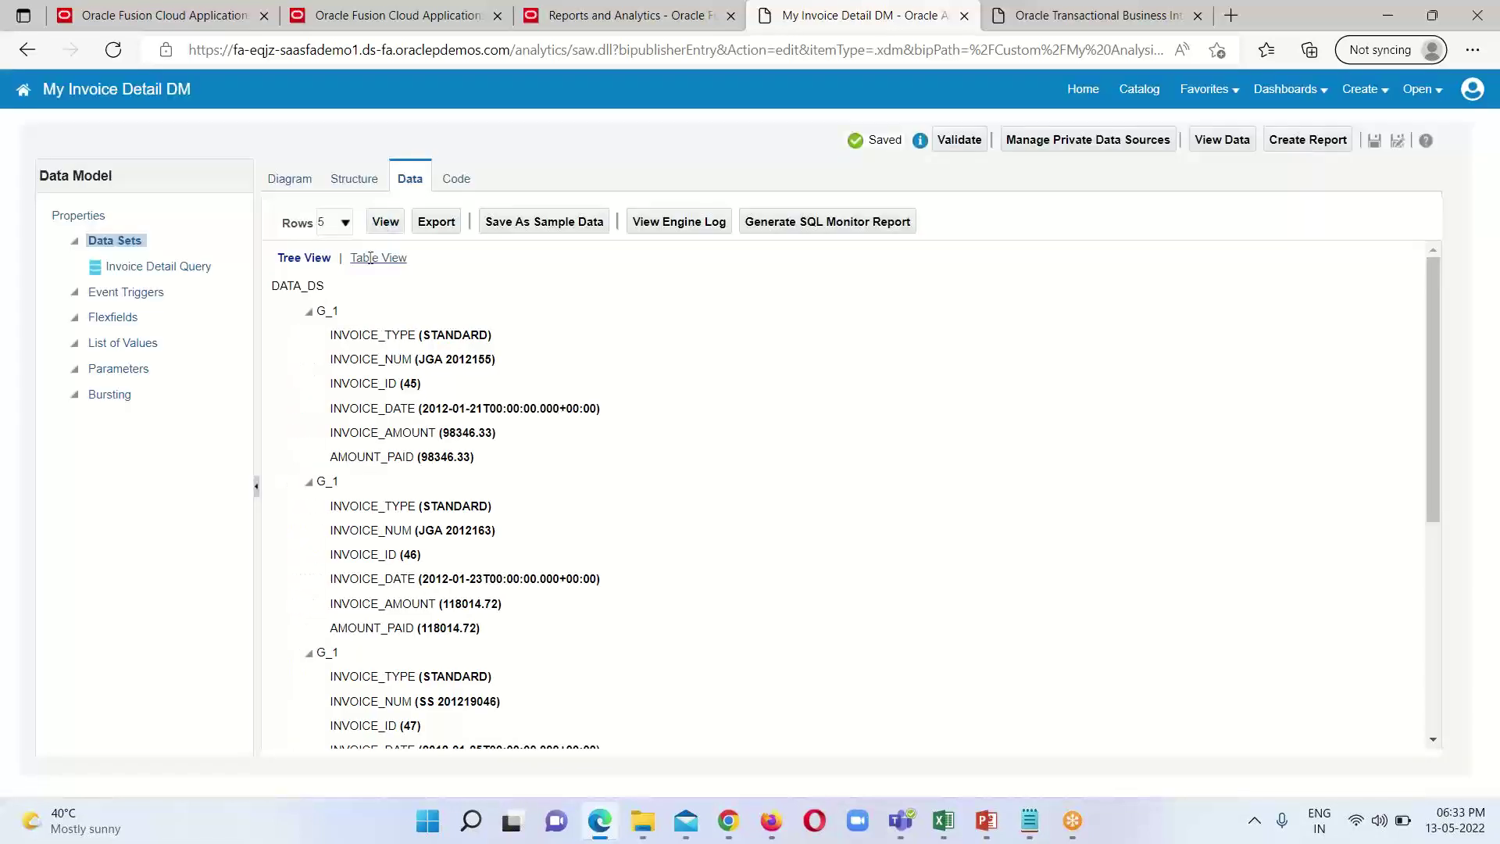
{"action": "left_click", "coordinate": [370, 257]}
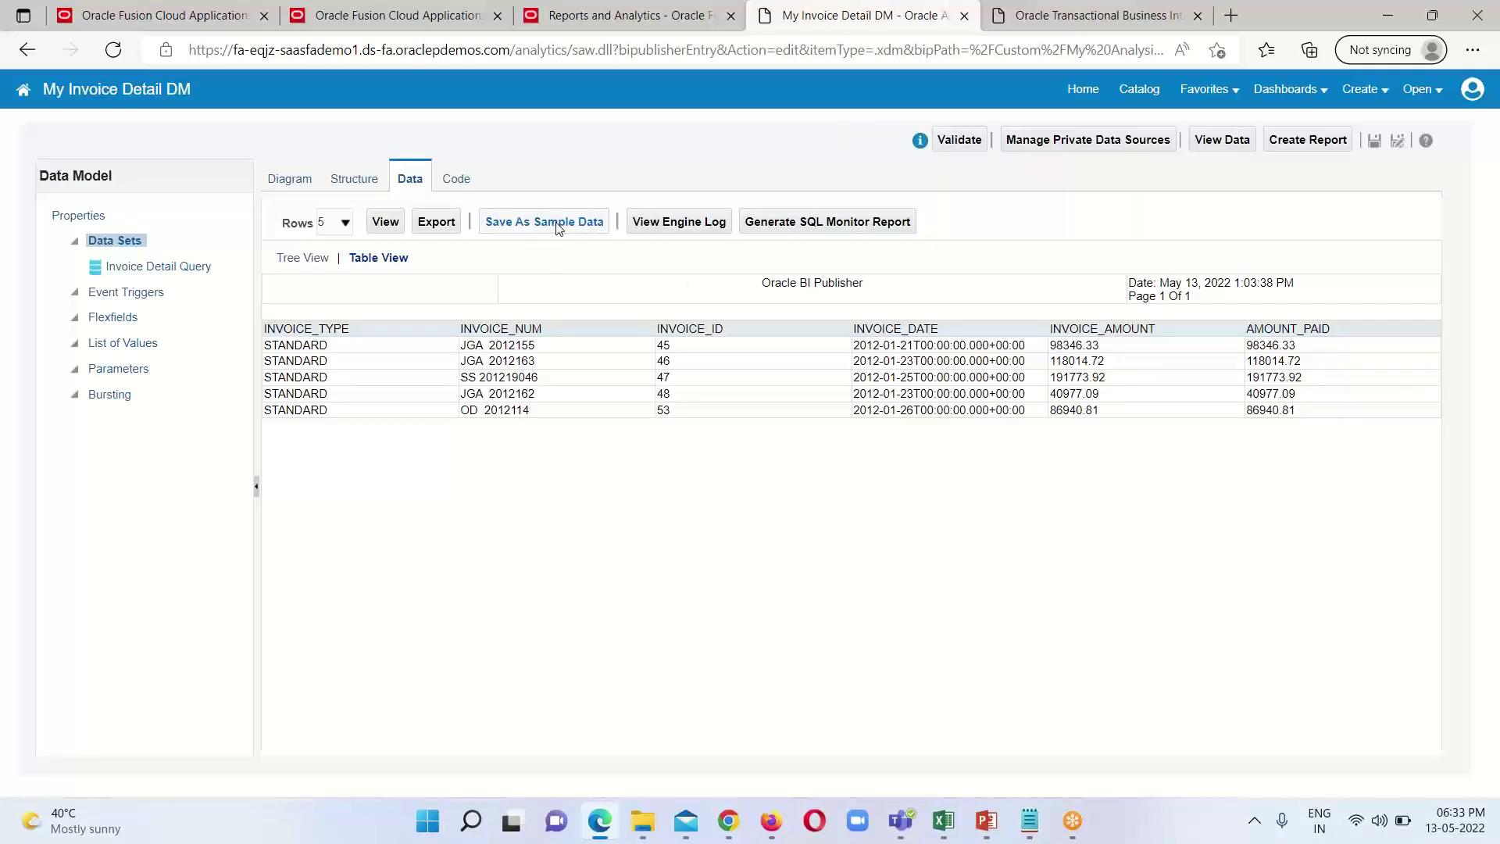
{"action": "left_click", "coordinate": [559, 227]}
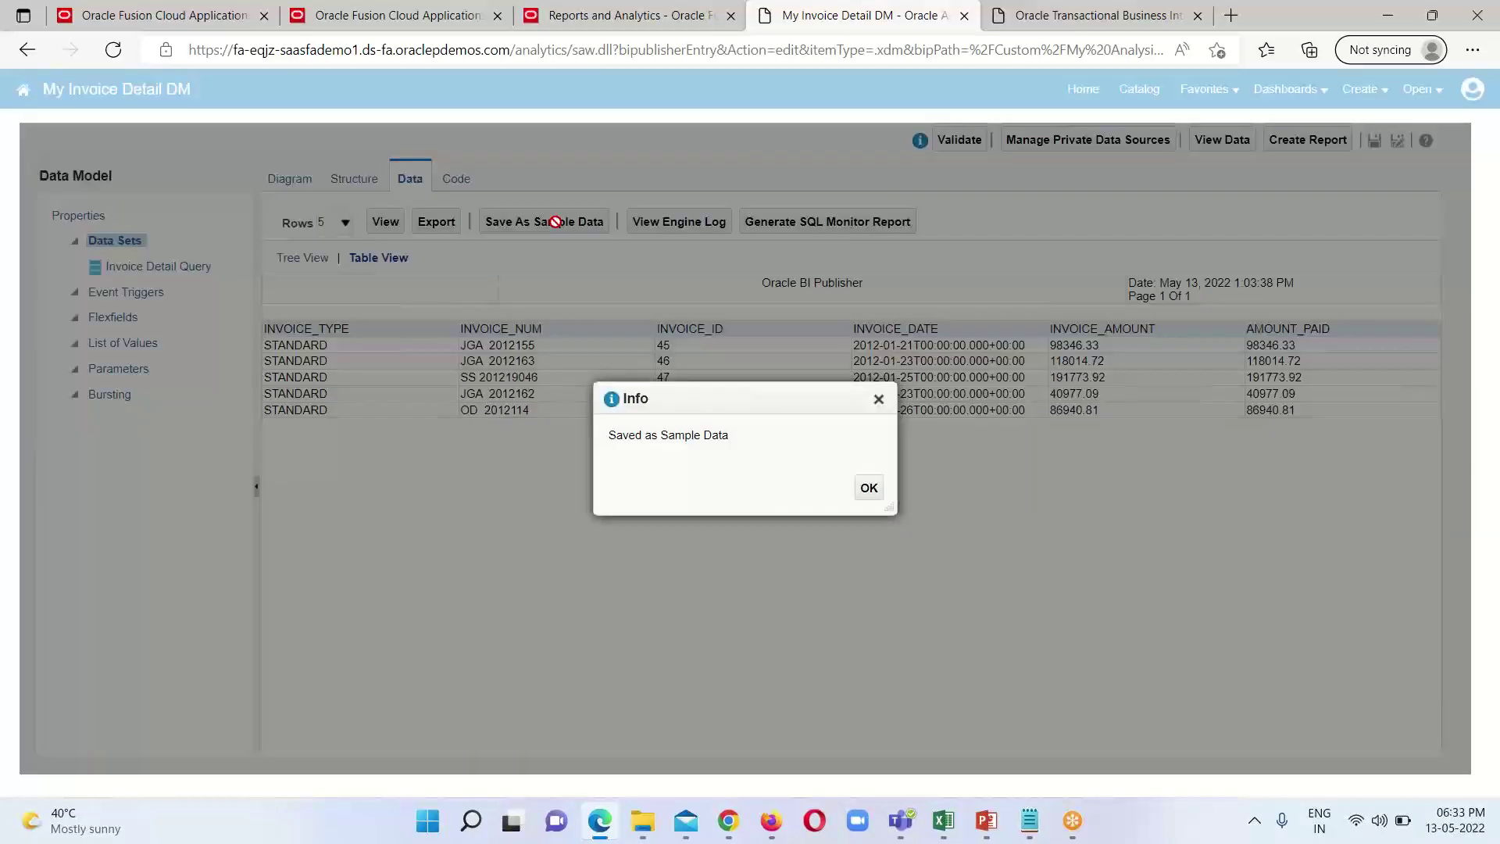
{"action": "left_click", "coordinate": [869, 491]}
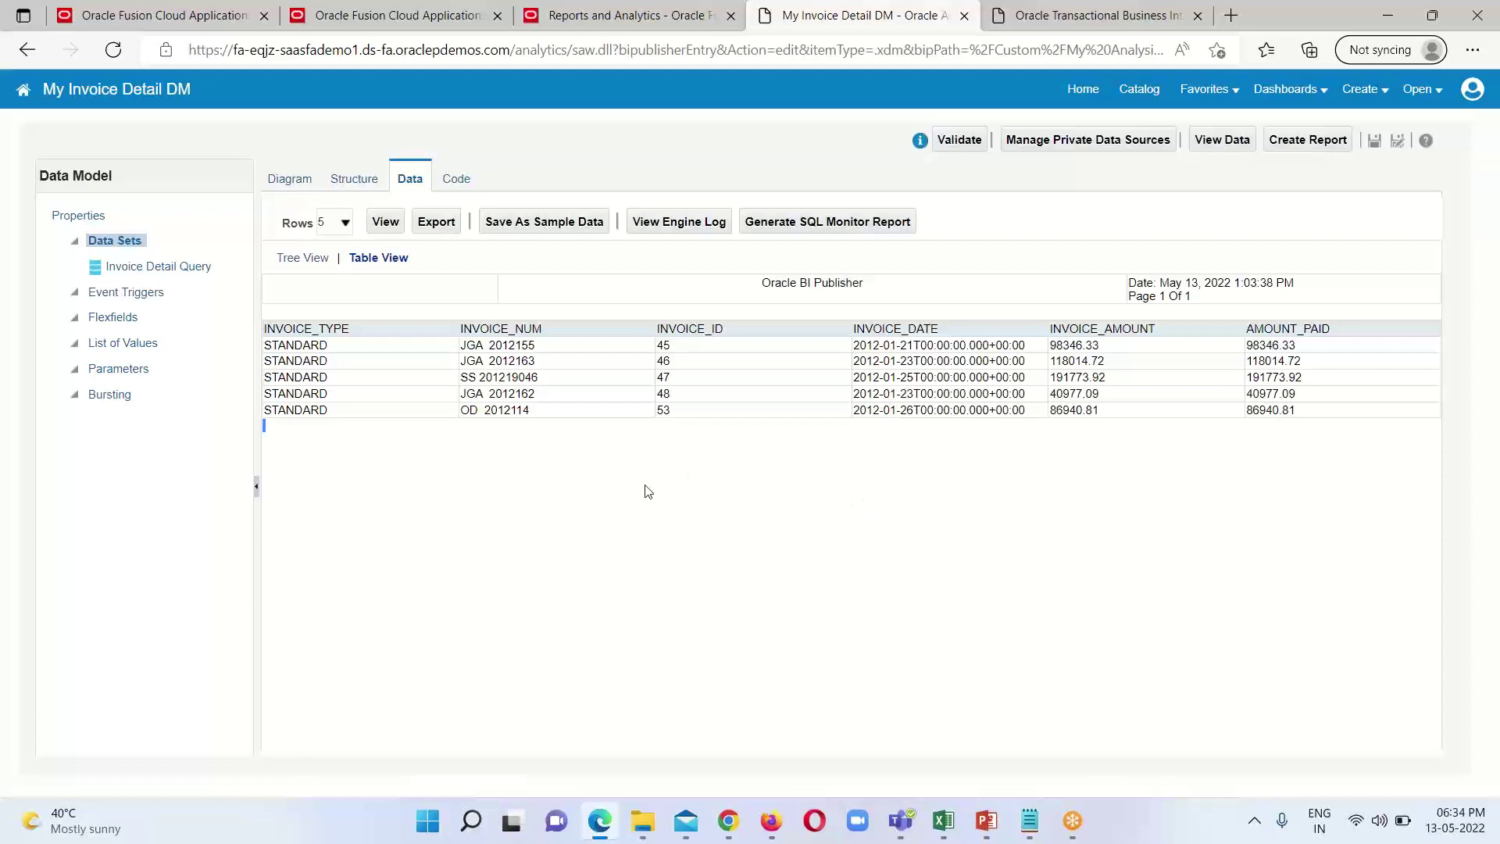
Step: Start a new report from My Invoice Detail DM and cancel the report creation wizard
{"action": "left_click", "coordinate": [1301, 142]}
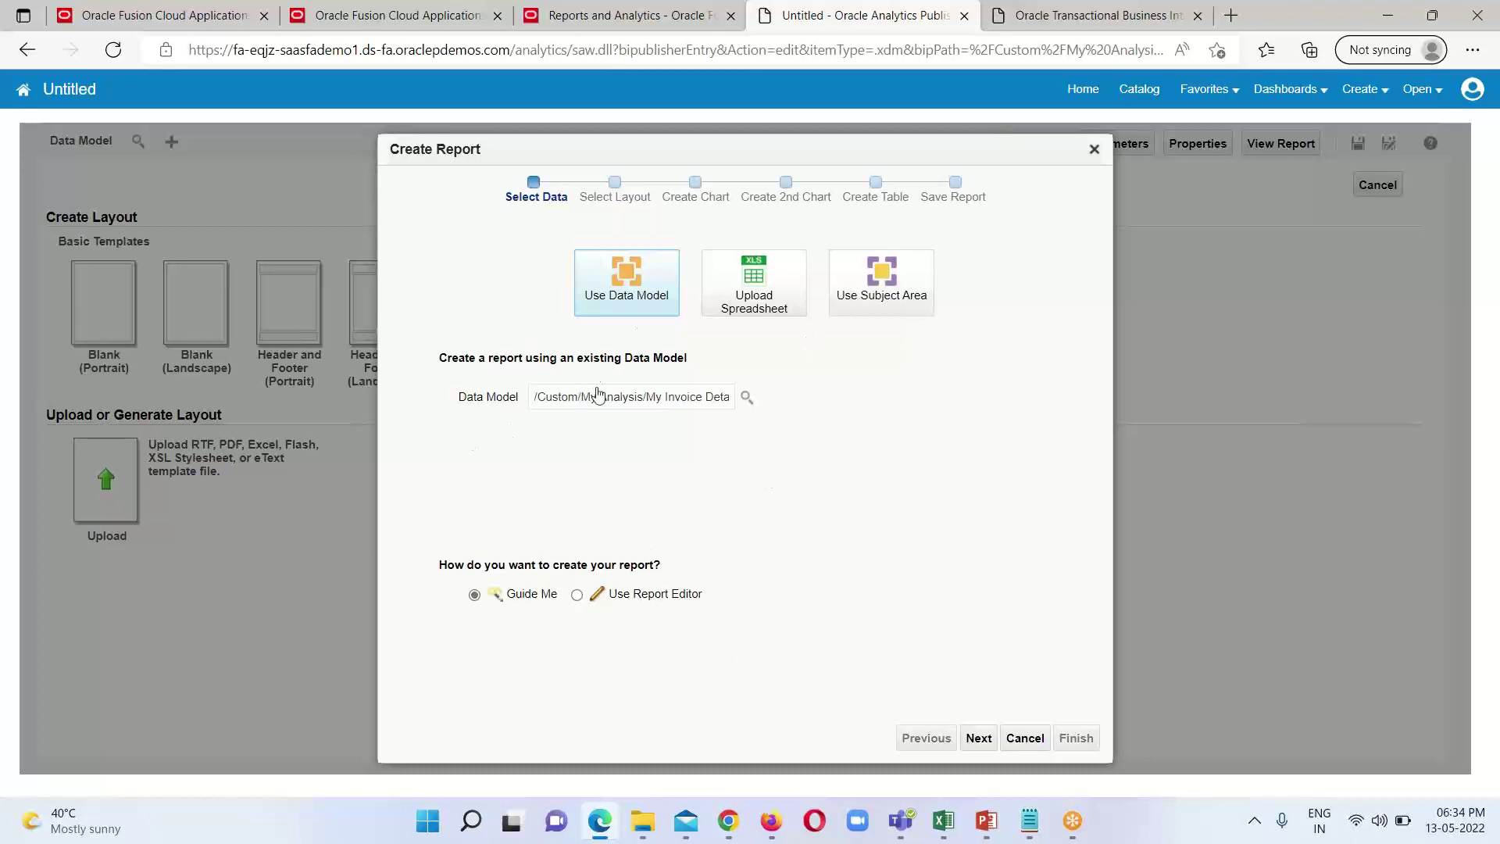
{"action": "left_click", "coordinate": [1024, 739]}
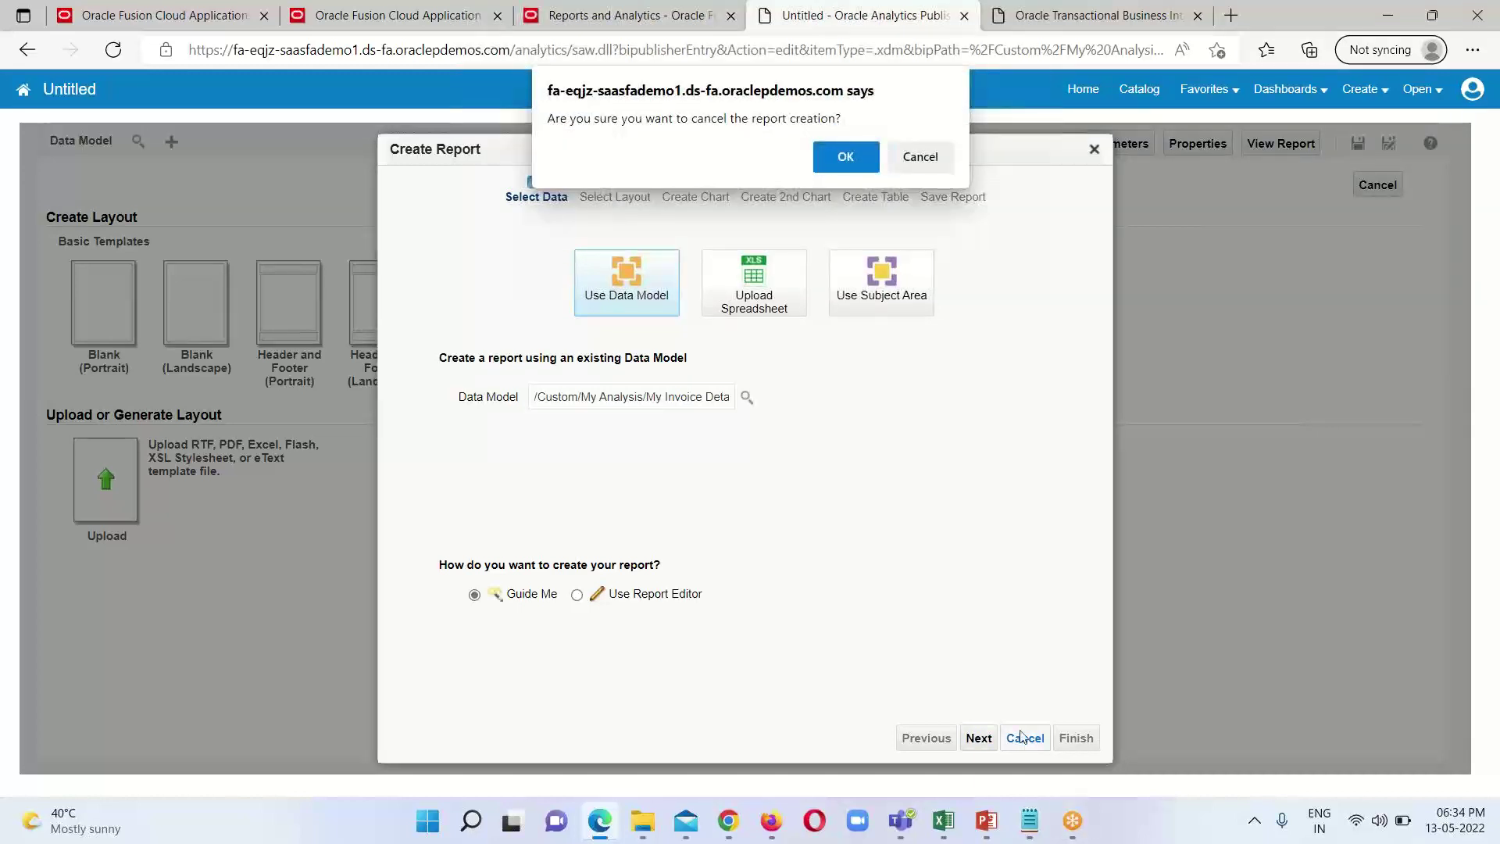
{"action": "left_click", "coordinate": [844, 158]}
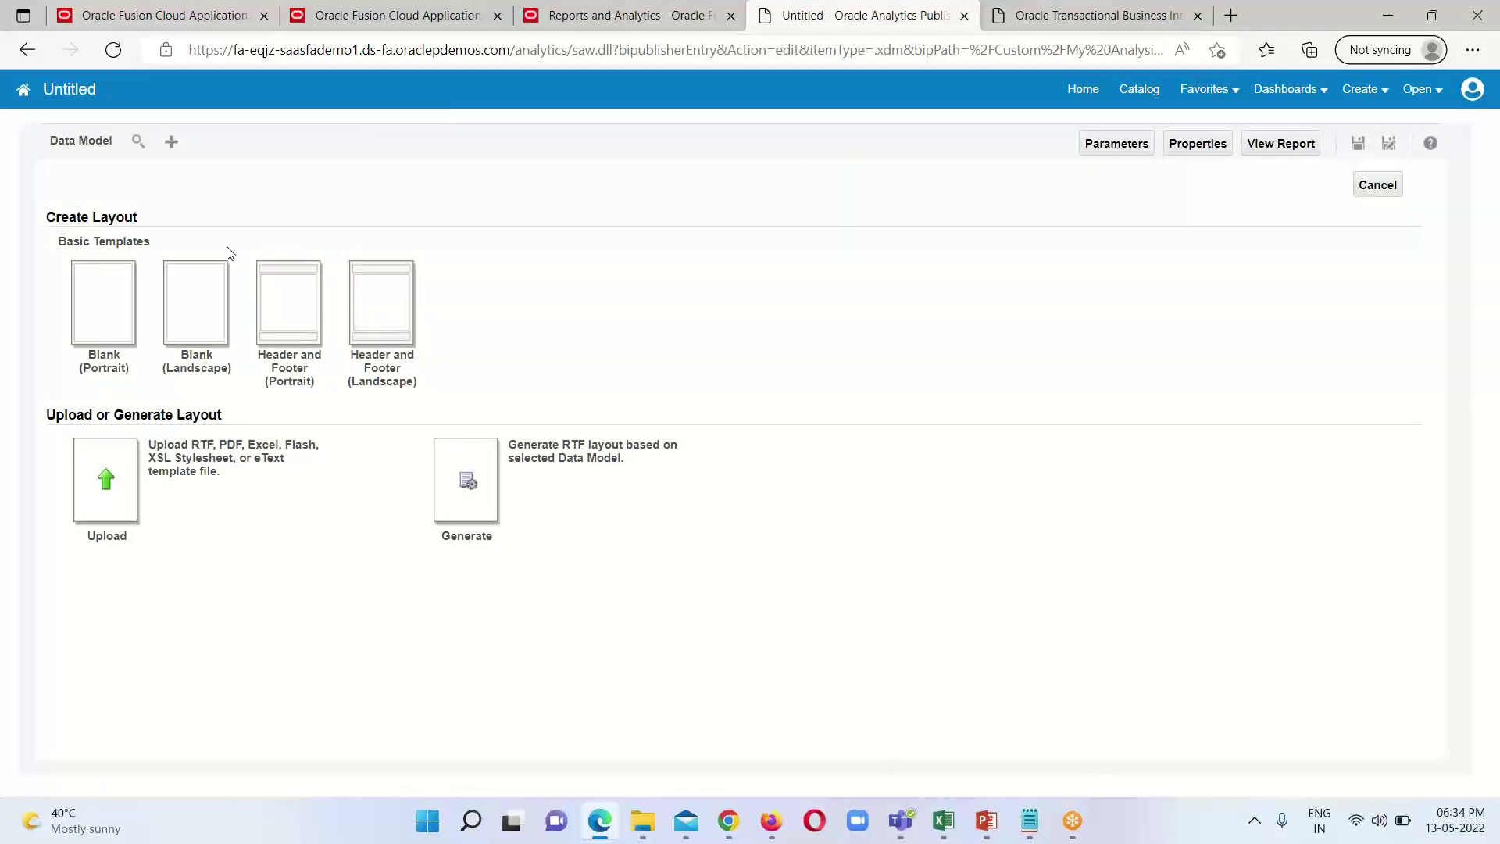
Step: Pick My Invoice Detail DM from Custom > My Analysis as the data model, then leave the unsaved report for the catalog
{"action": "left_click", "coordinate": [137, 147]}
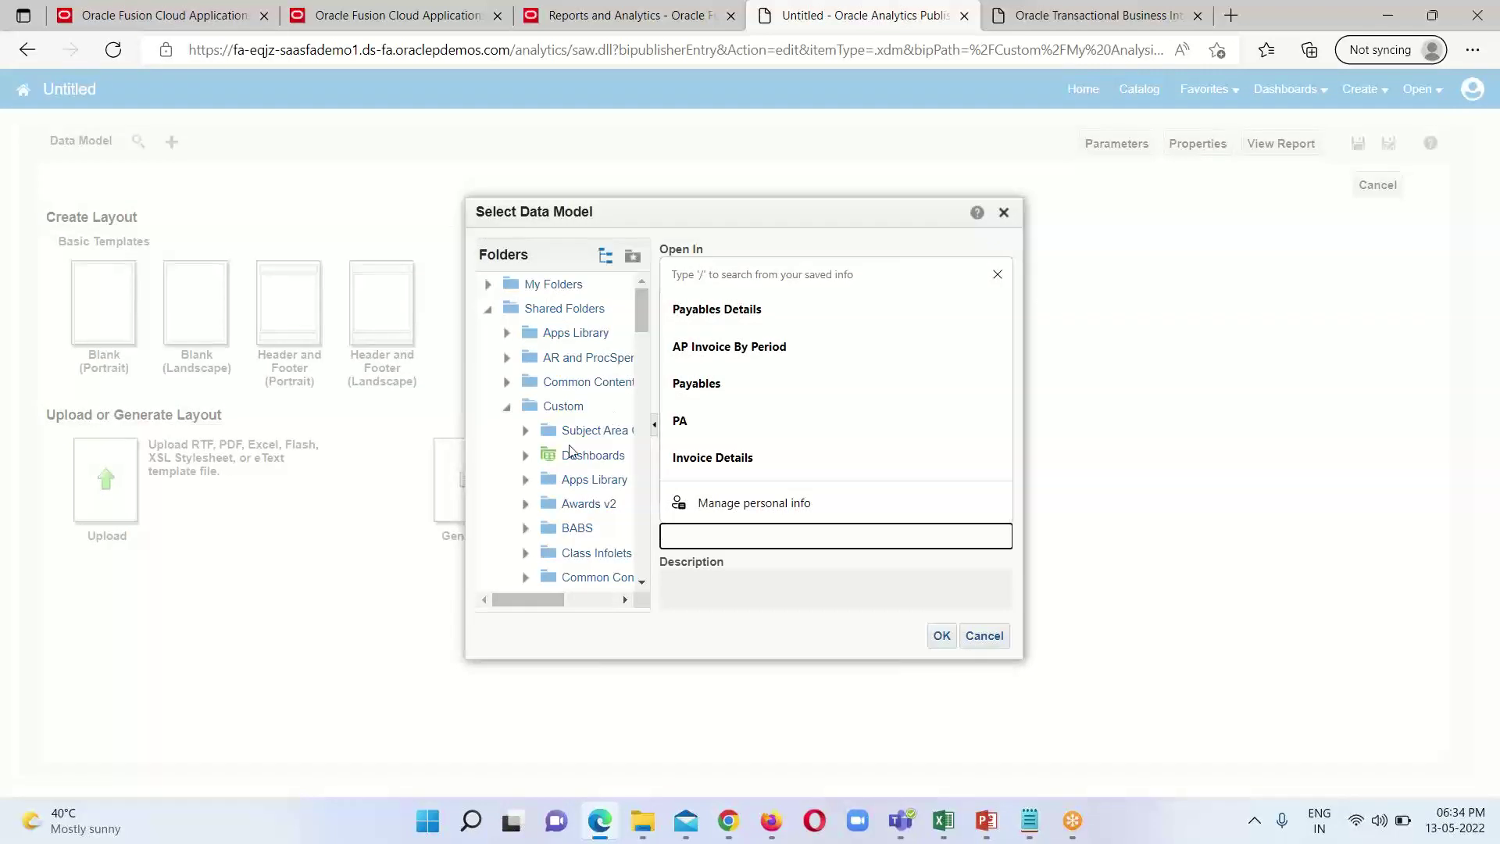
{"action": "left_click", "coordinate": [564, 411]}
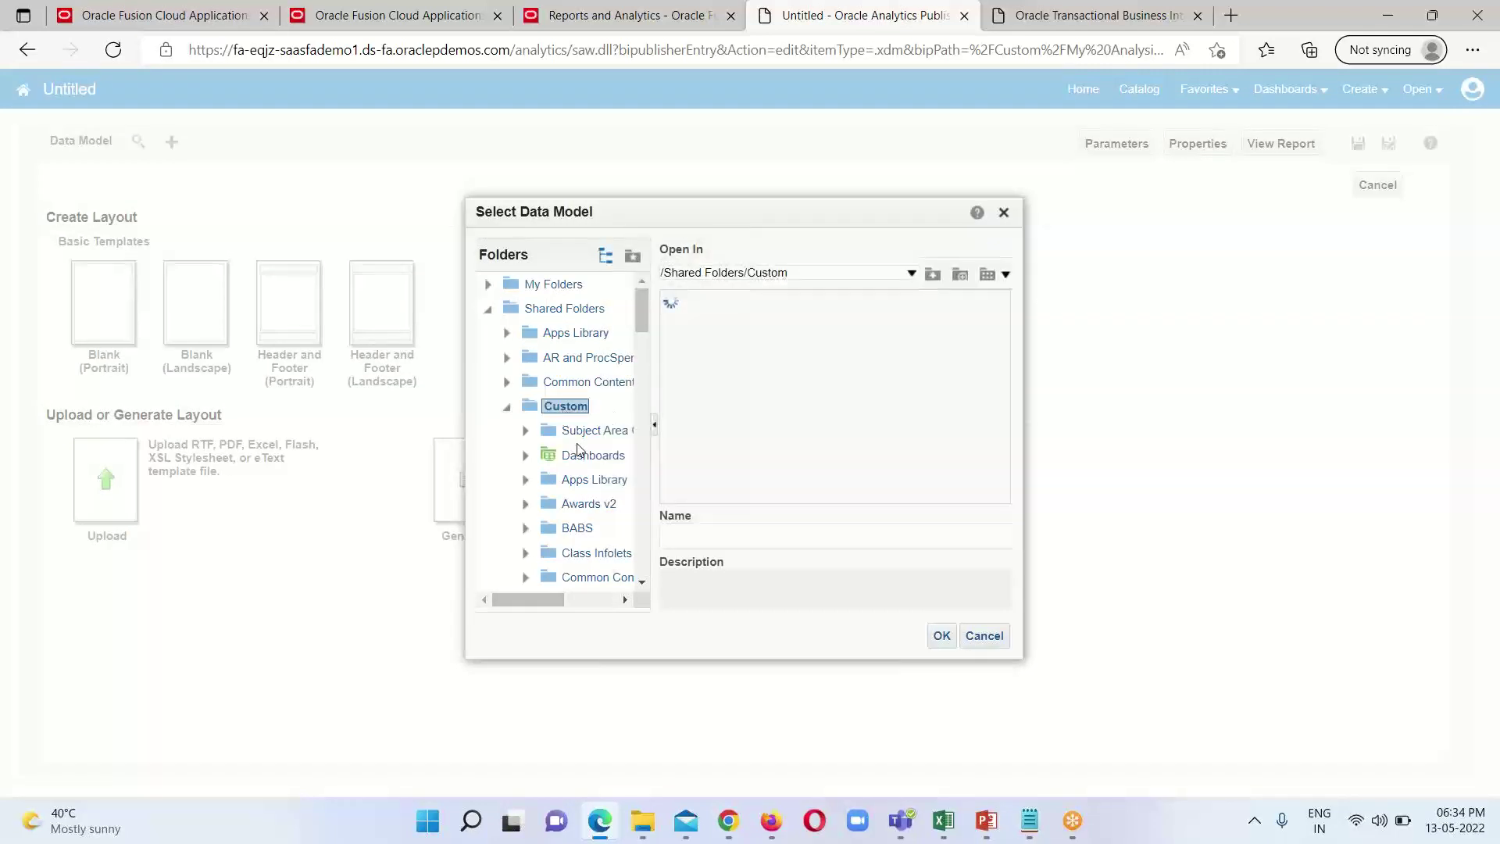
{"action": "scroll", "coordinate": [586, 469], "scroll_direction": "down", "scroll_amount": 2}
{"action": "scroll", "coordinate": [591, 474], "scroll_direction": "down", "scroll_amount": 10}
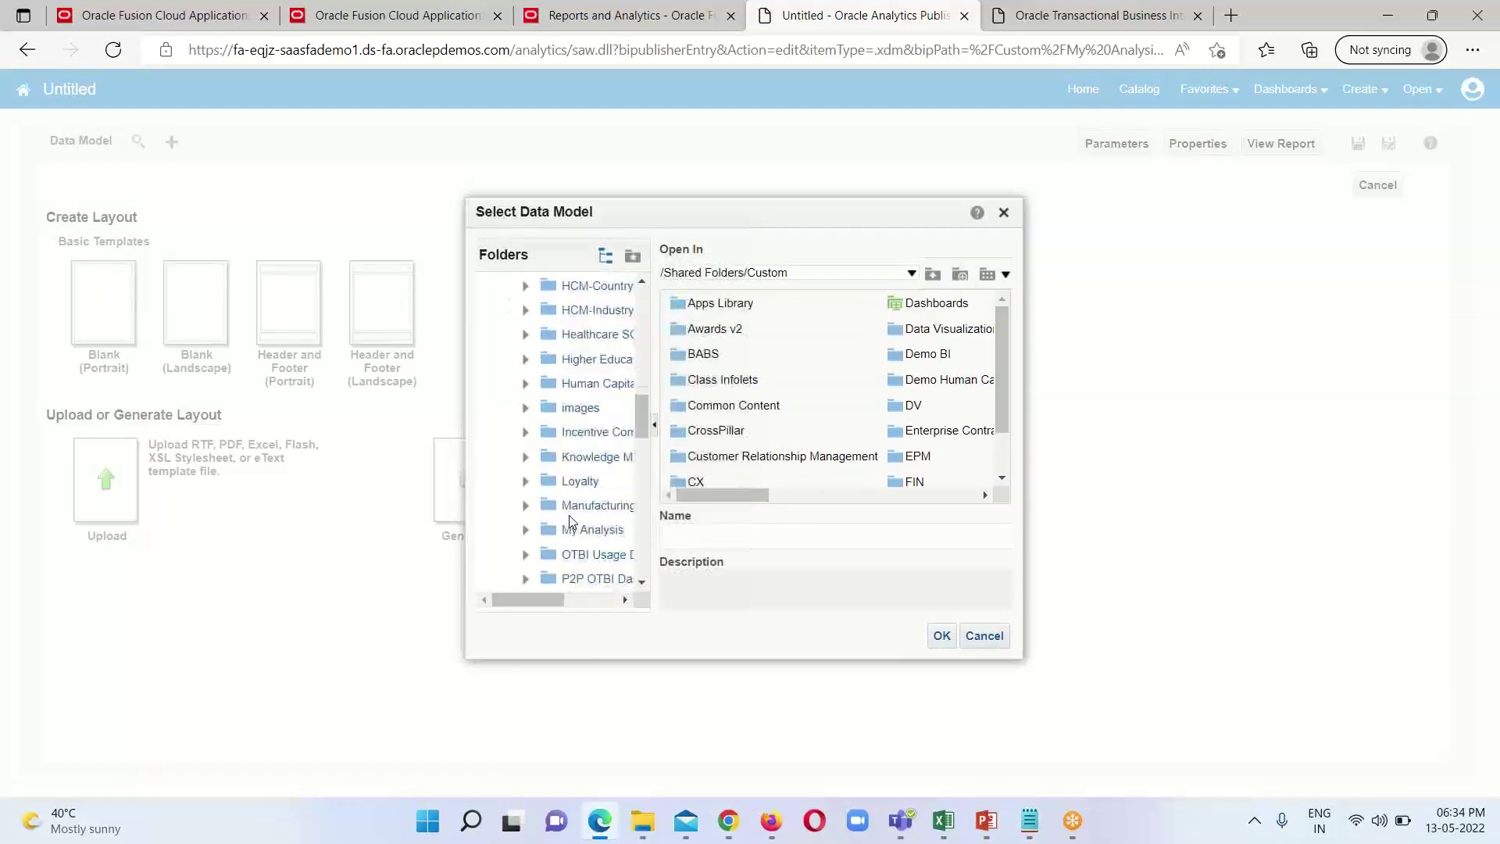
{"action": "left_click", "coordinate": [592, 351]}
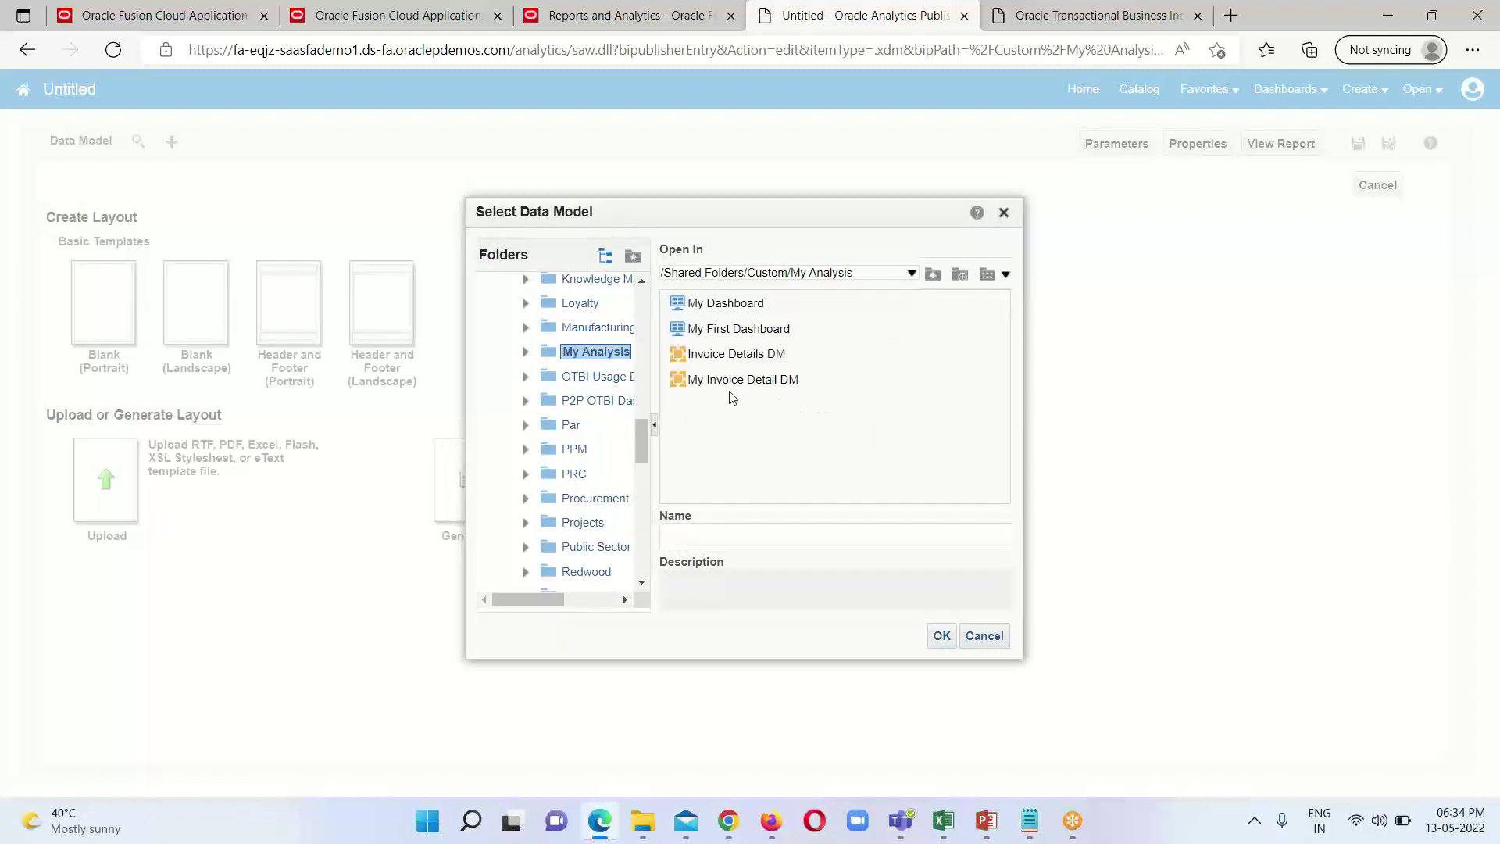
{"action": "left_click", "coordinate": [725, 380]}
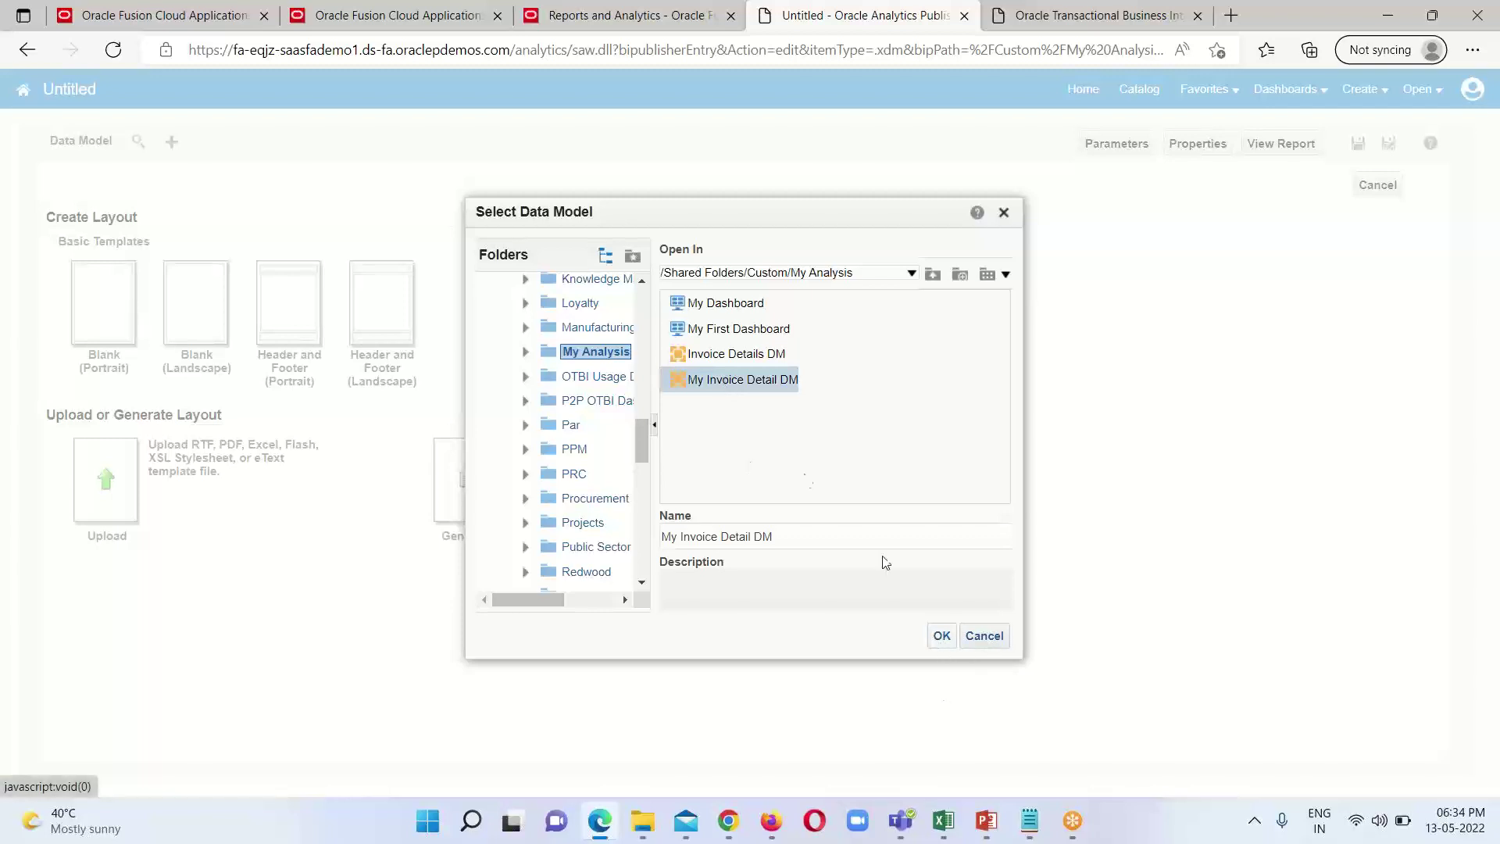
{"action": "left_click", "coordinate": [978, 636]}
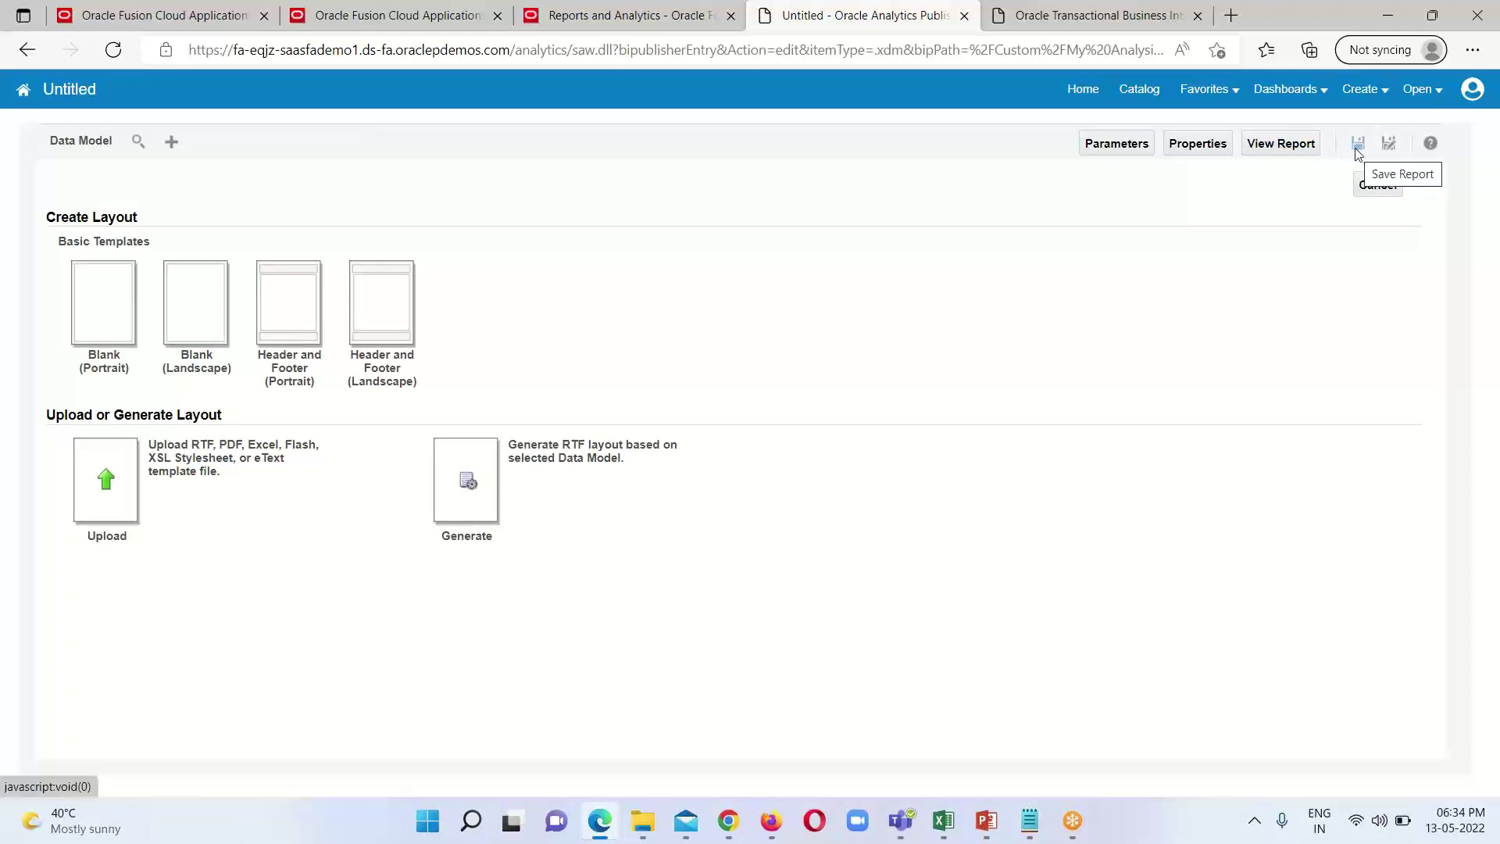
{"action": "left_click", "coordinate": [1137, 90]}
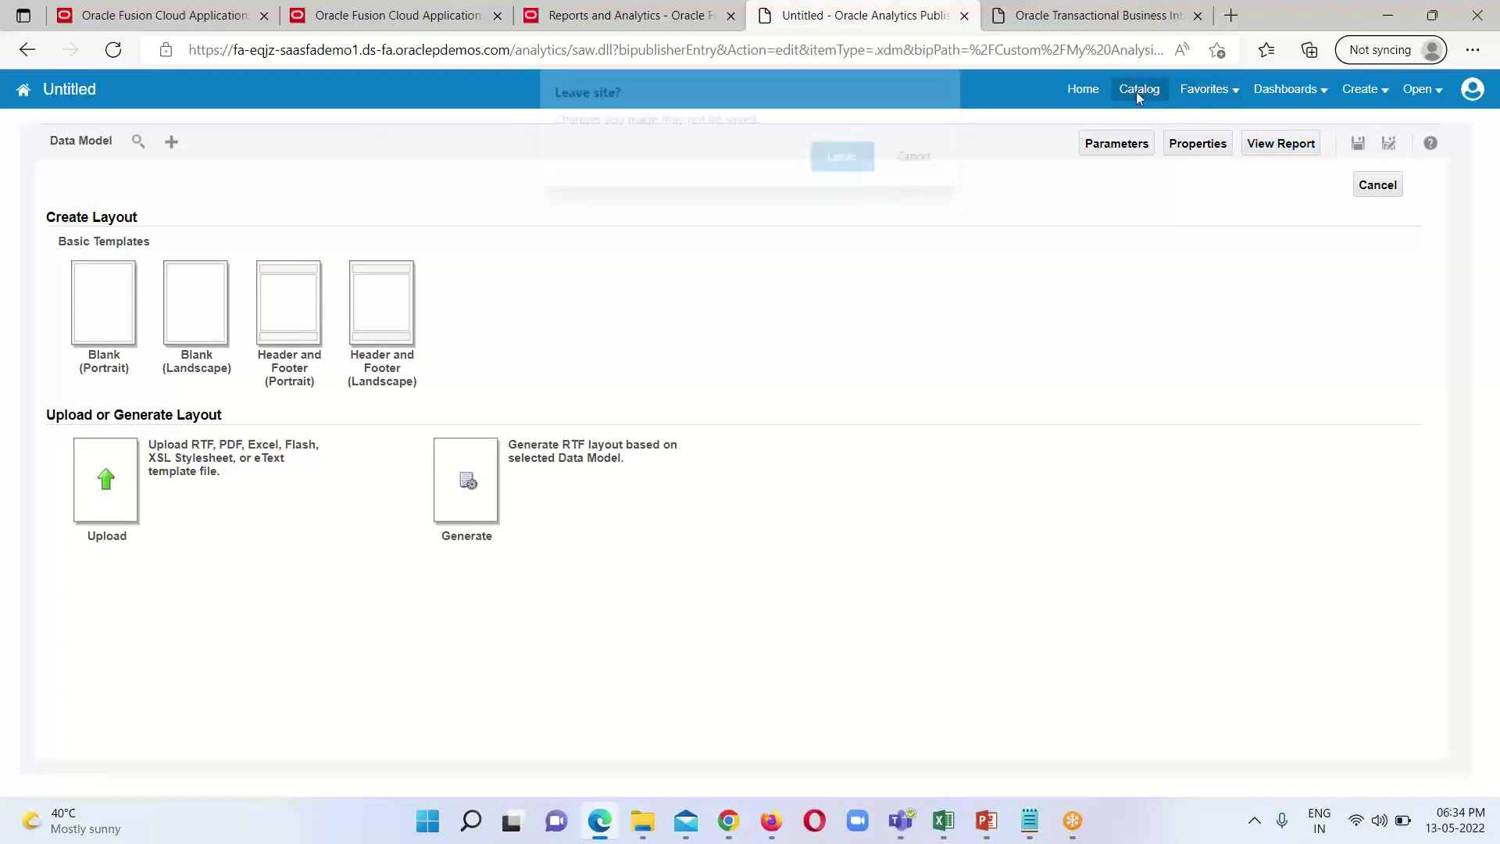
{"action": "left_click", "coordinate": [863, 155]}
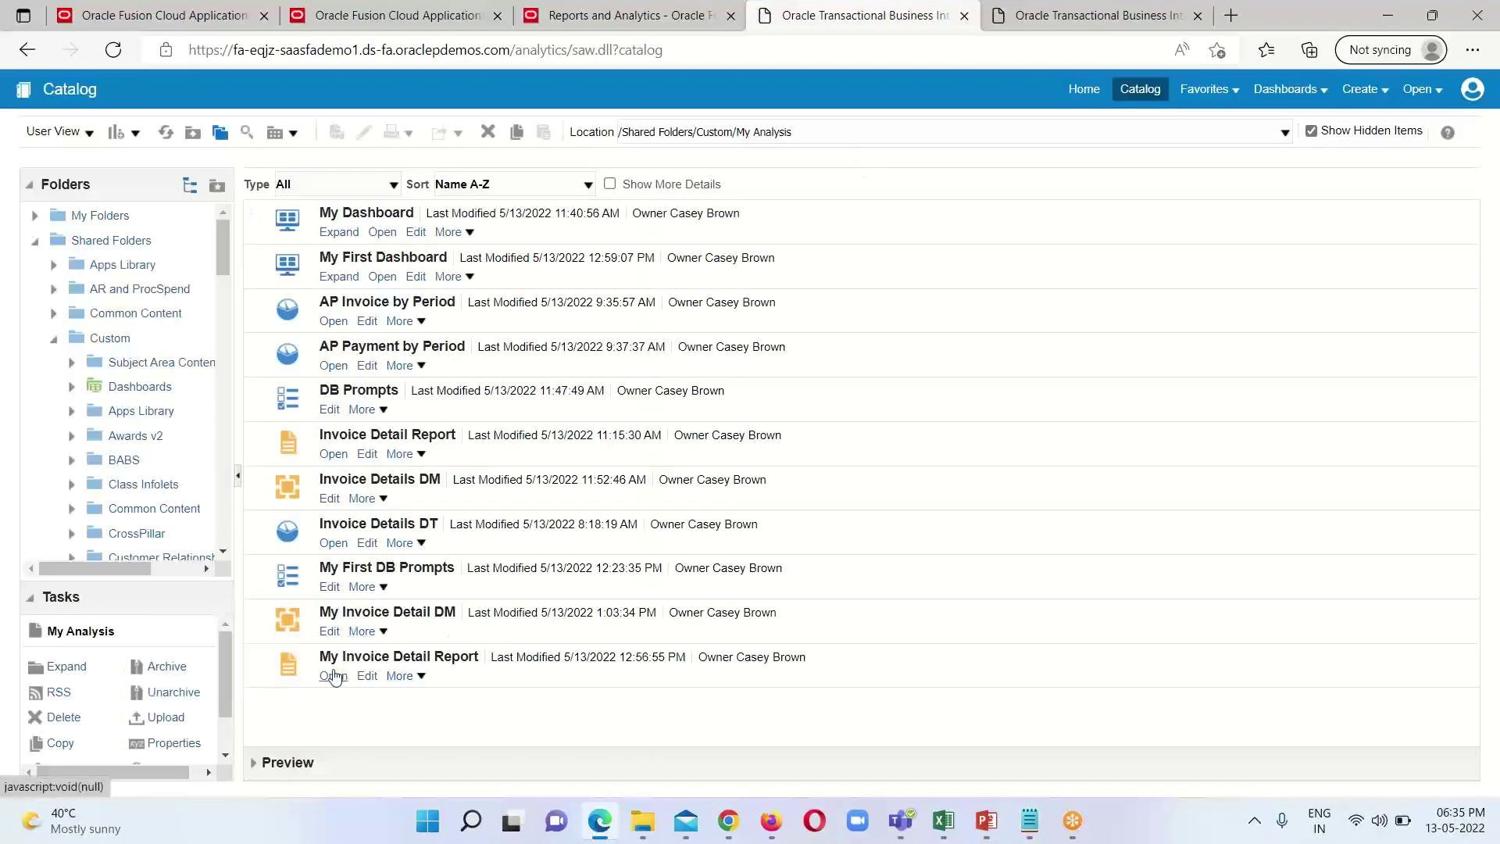
{"action": "left_click", "coordinate": [473, 674]}
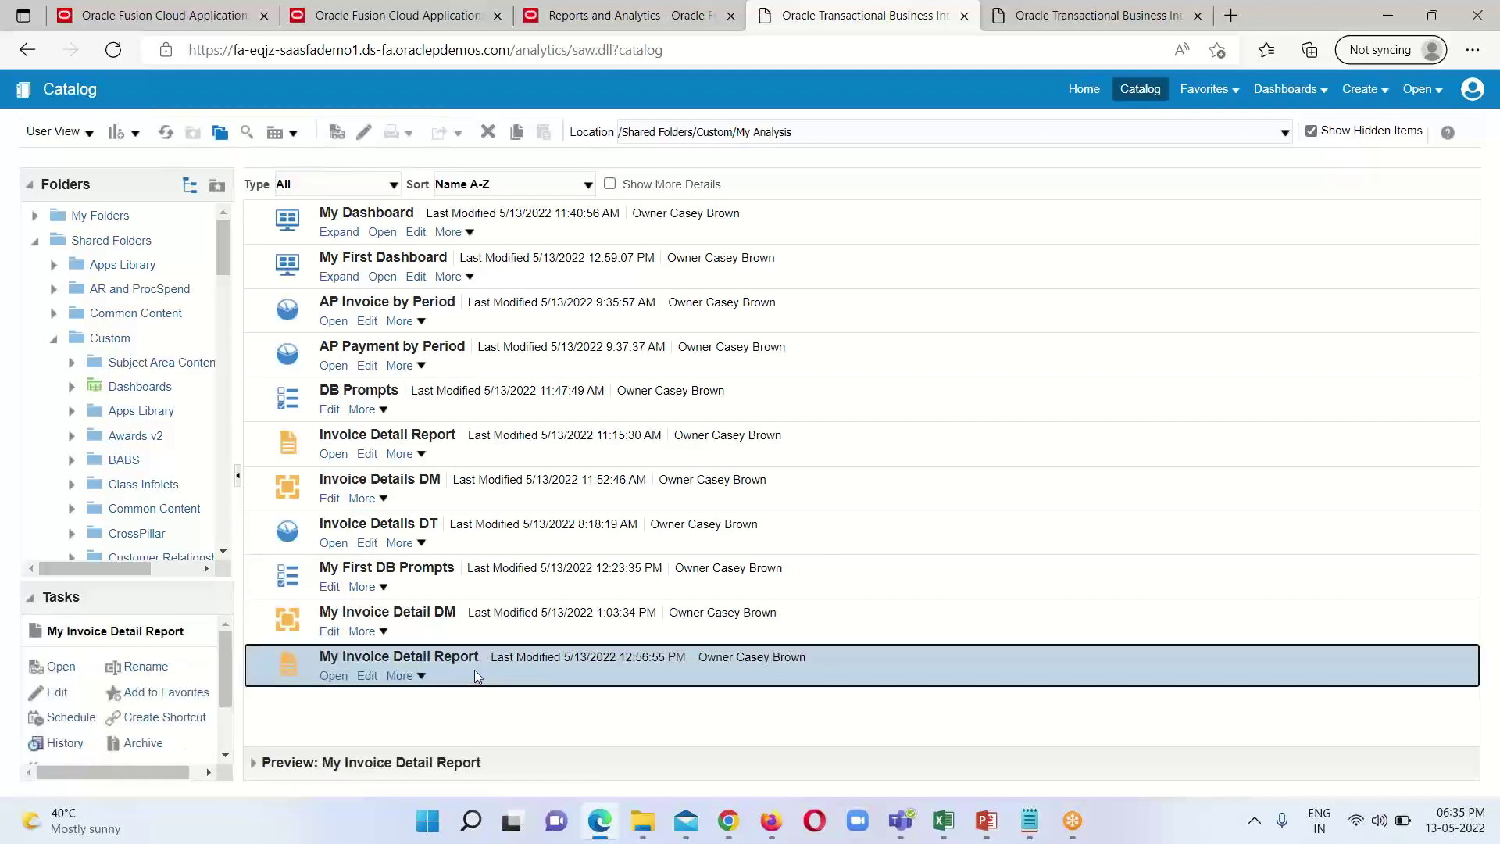
{"action": "left_click", "coordinate": [335, 676]}
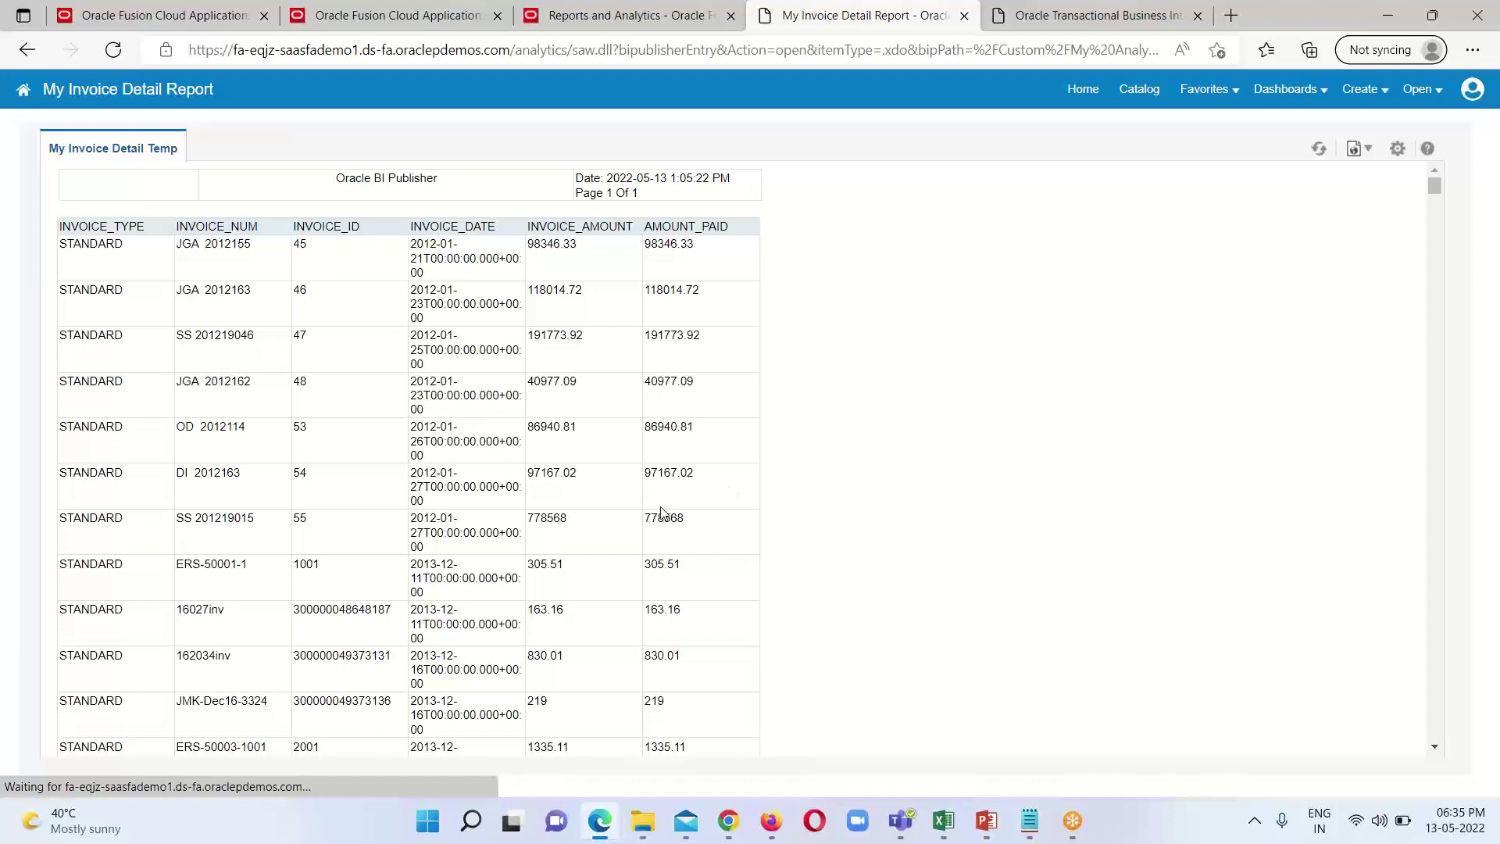
{"action": "scroll", "coordinate": [1044, 509], "scroll_direction": "down", "scroll_amount": 2}
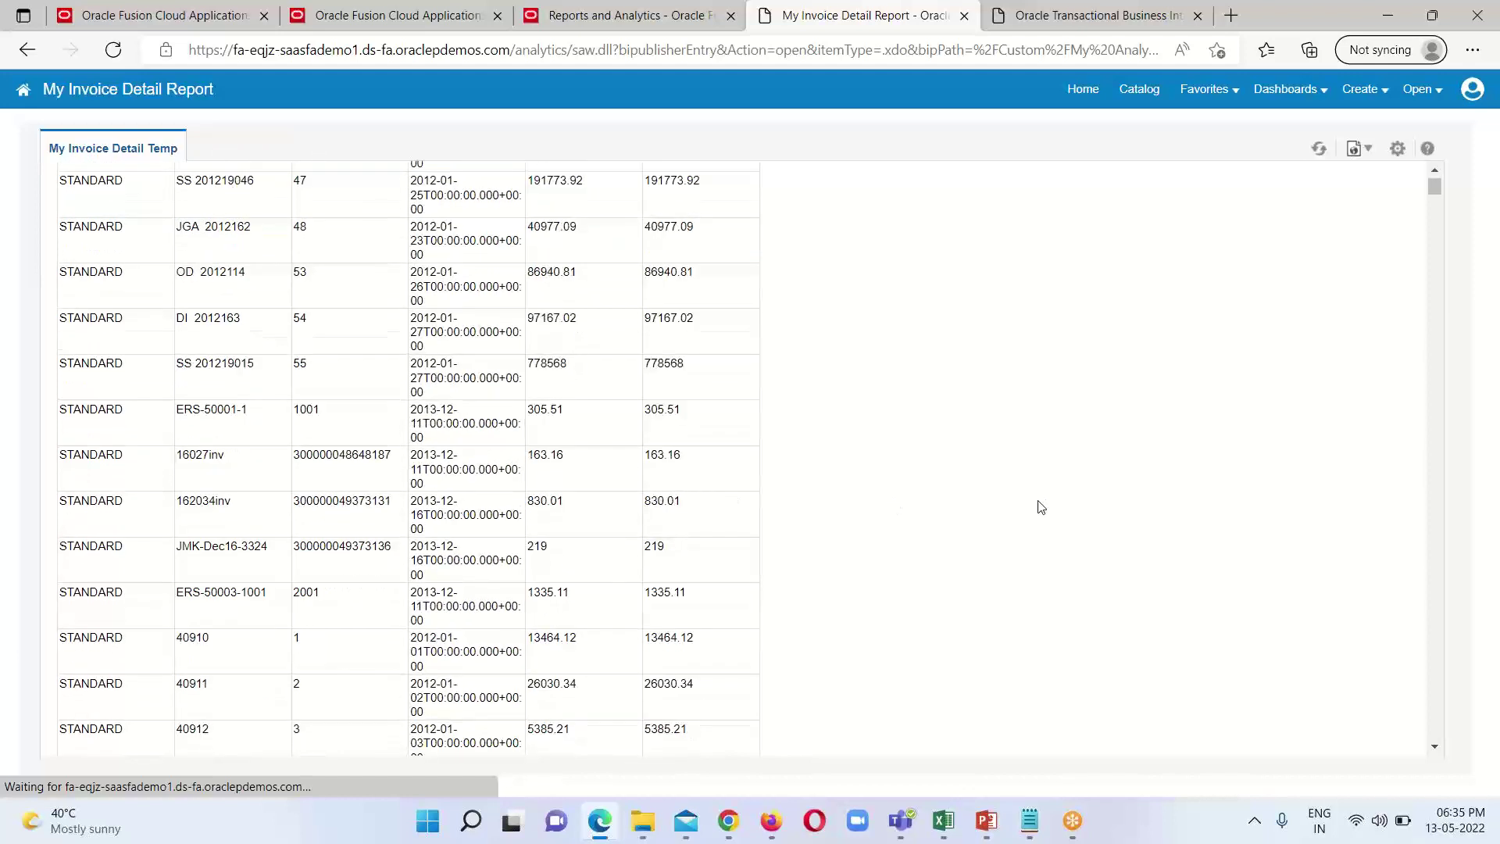
{"action": "scroll", "coordinate": [1041, 508], "scroll_direction": "up", "scroll_amount": 1}
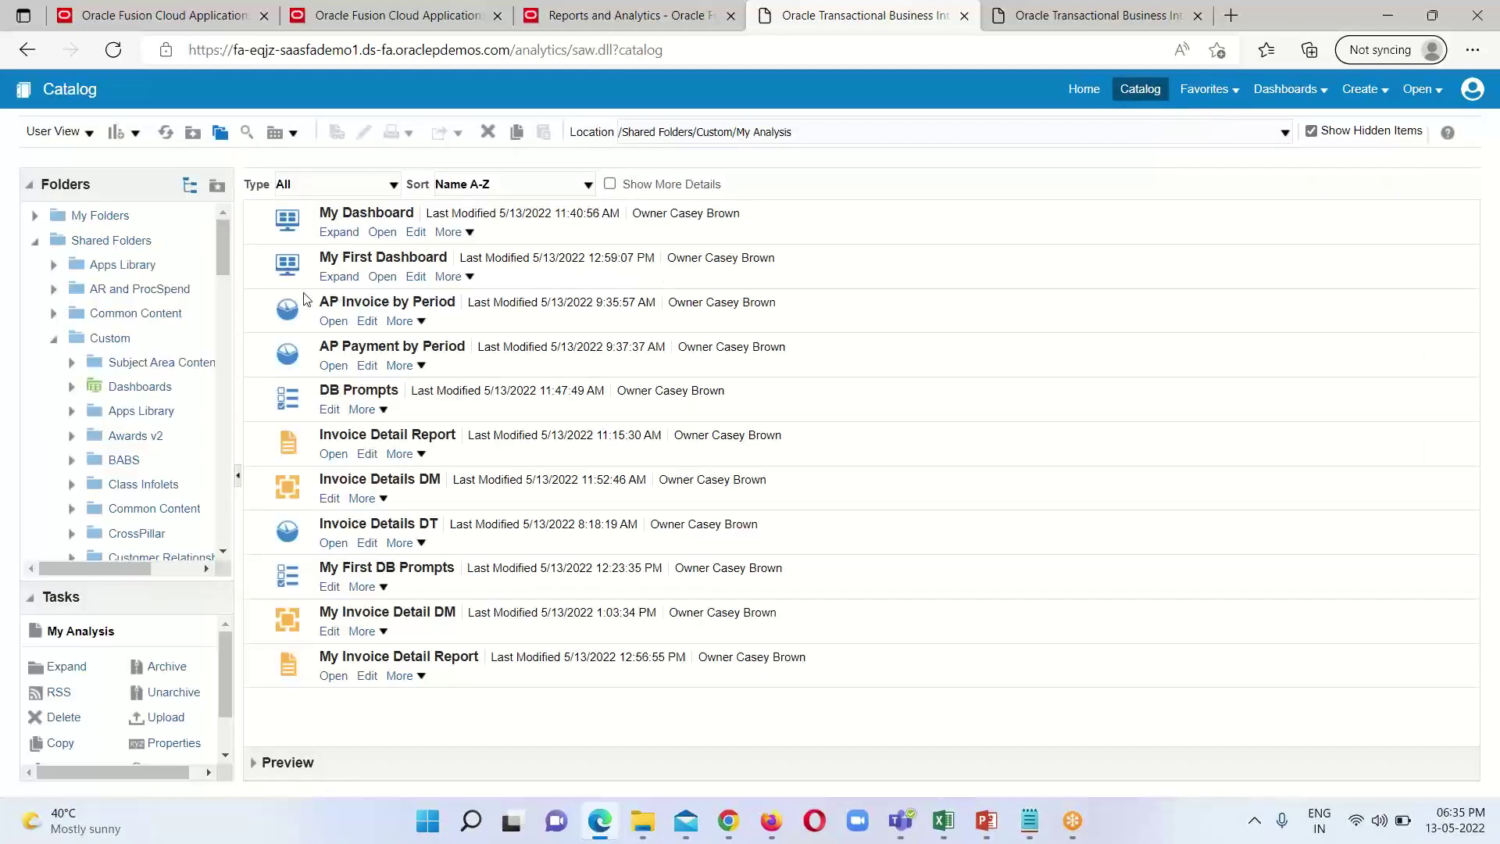
Step: Edit My First Dashboard on its My Invoice Details BIP Report page, then bring PowerPoint forward
{"action": "left_click", "coordinate": [416, 278]}
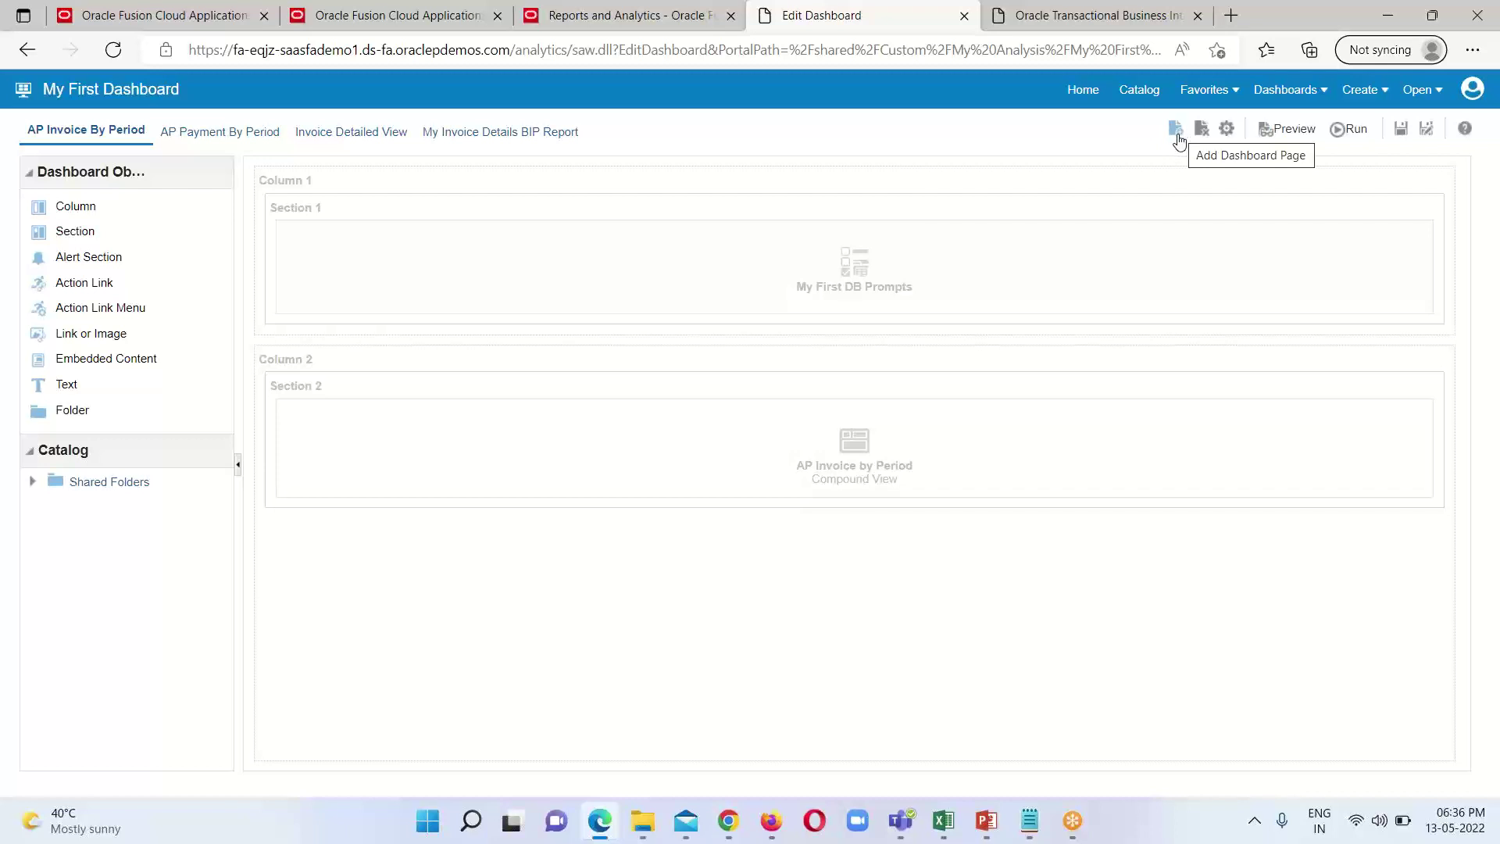
{"action": "left_click", "coordinate": [477, 132]}
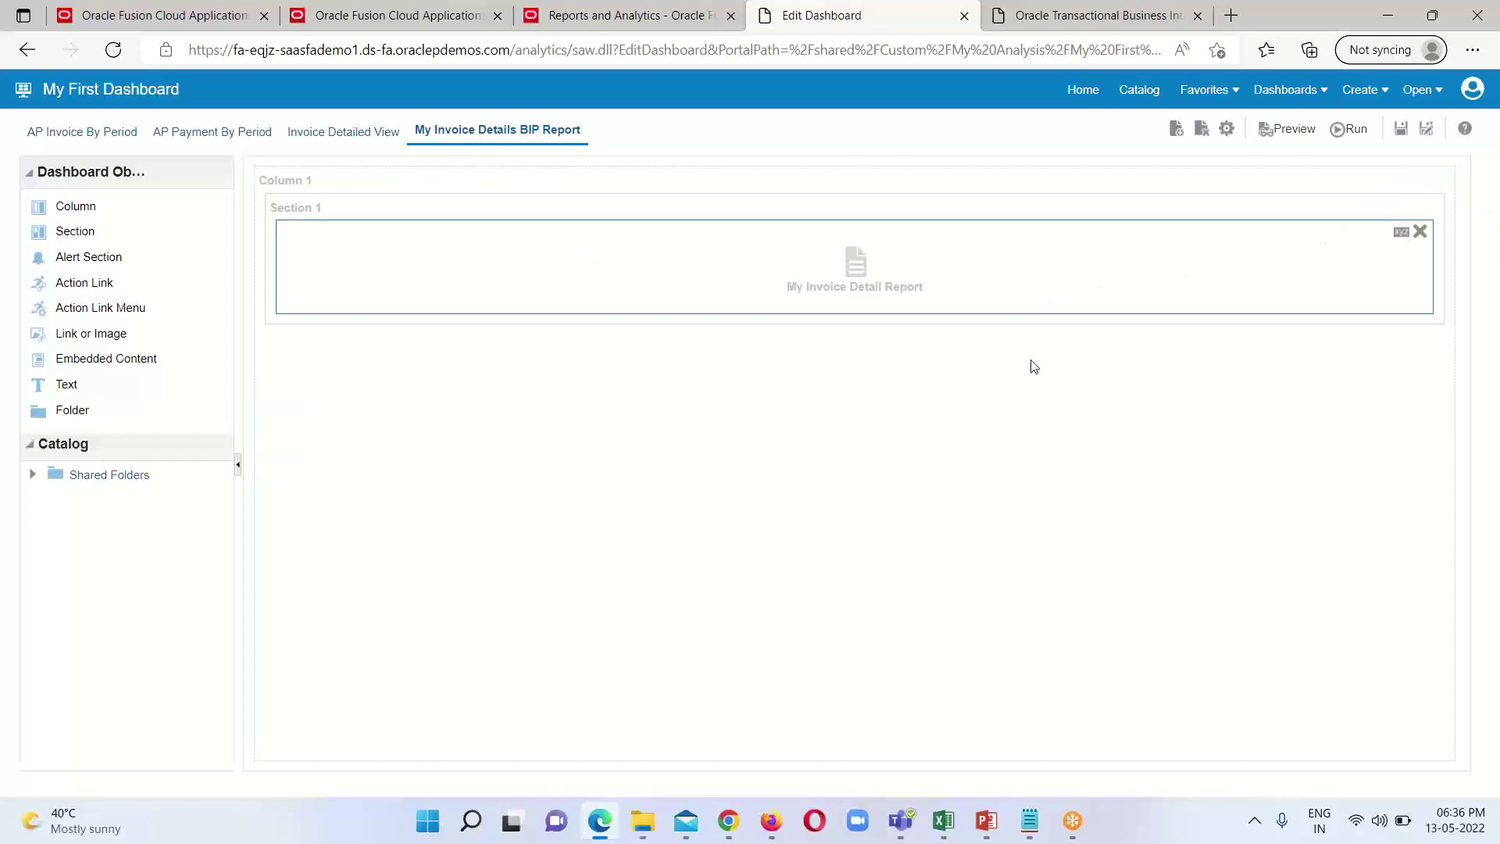
{"action": "mouse_move", "coordinate": [987, 820]}
{"action": "left_click", "coordinate": [976, 747]}
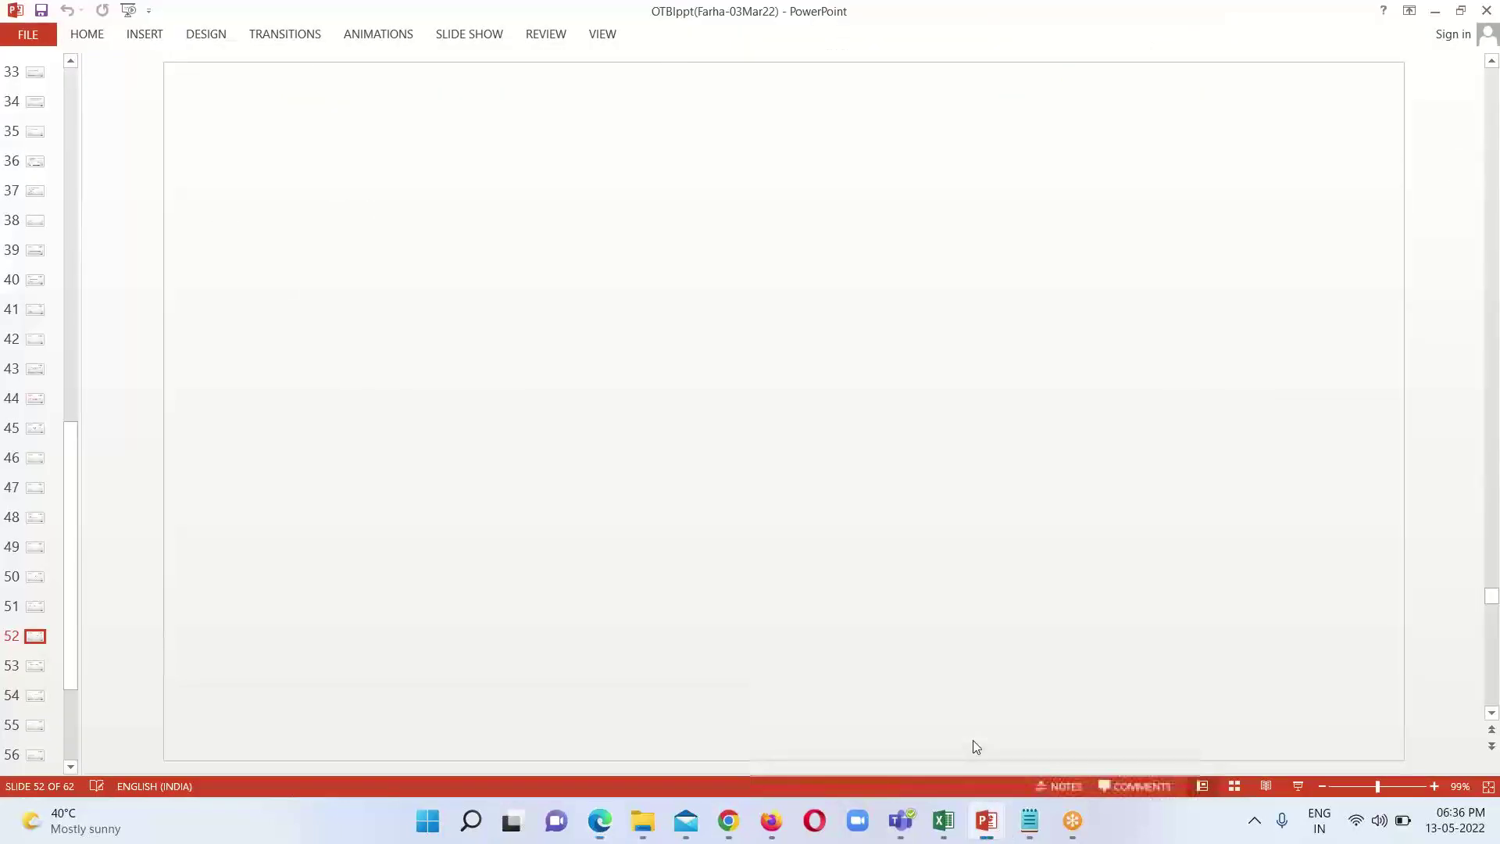